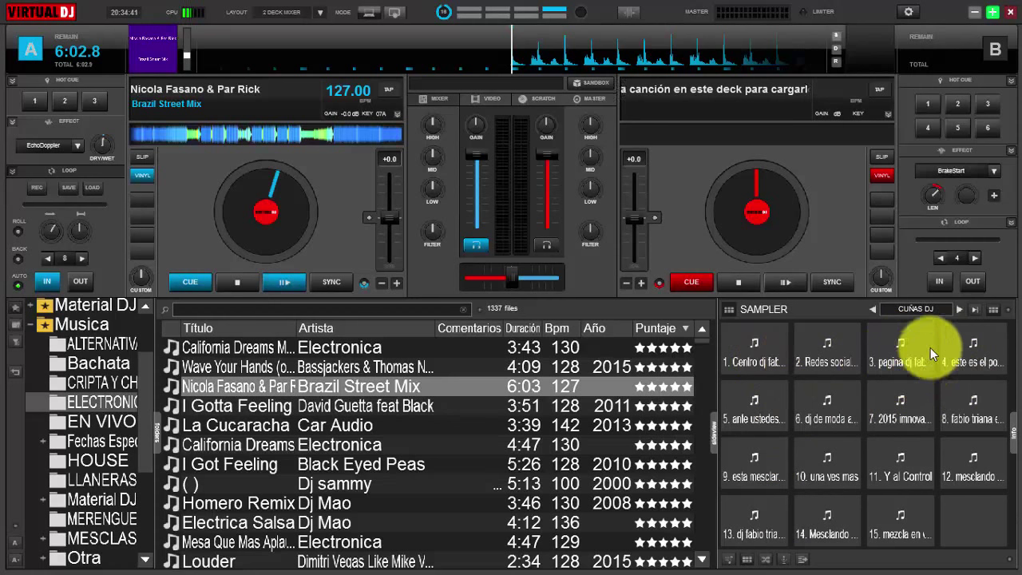
# - Switch the sampler to the INSTRUMENTS bank and try out its kick and hi-hat pads one after another
pyautogui.click(928, 309)
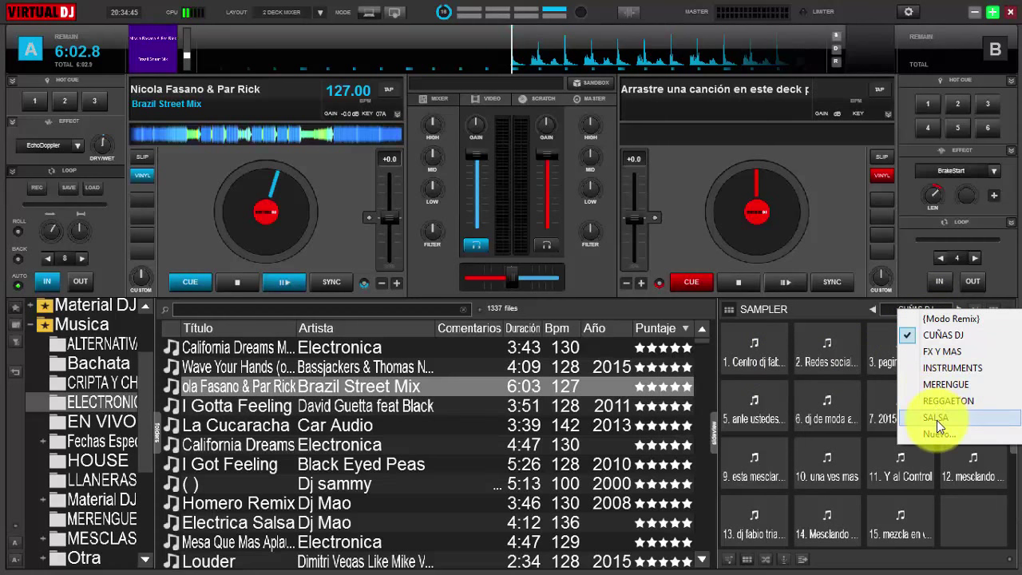
pyautogui.click(967, 369)
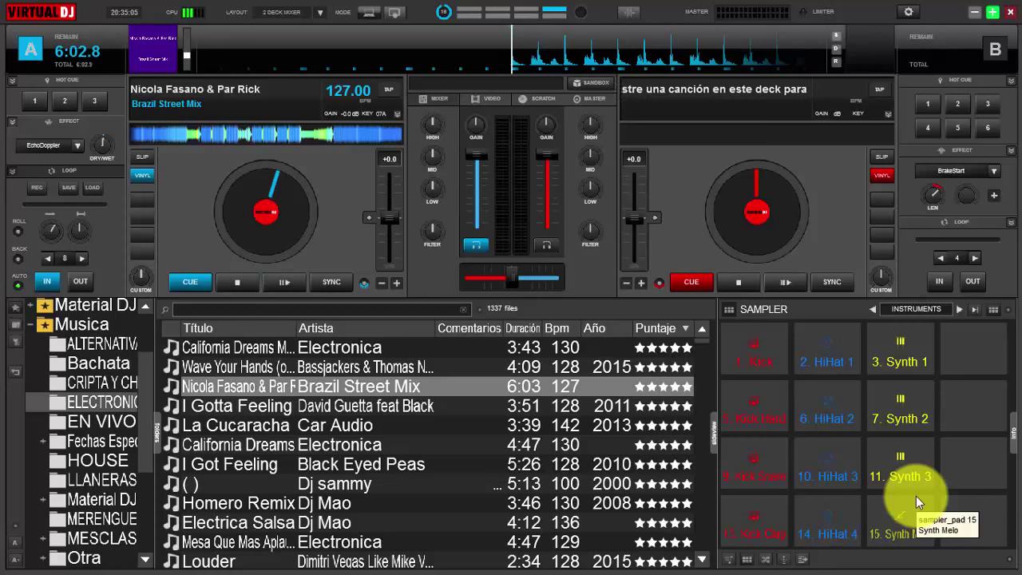
pyautogui.click(757, 347)
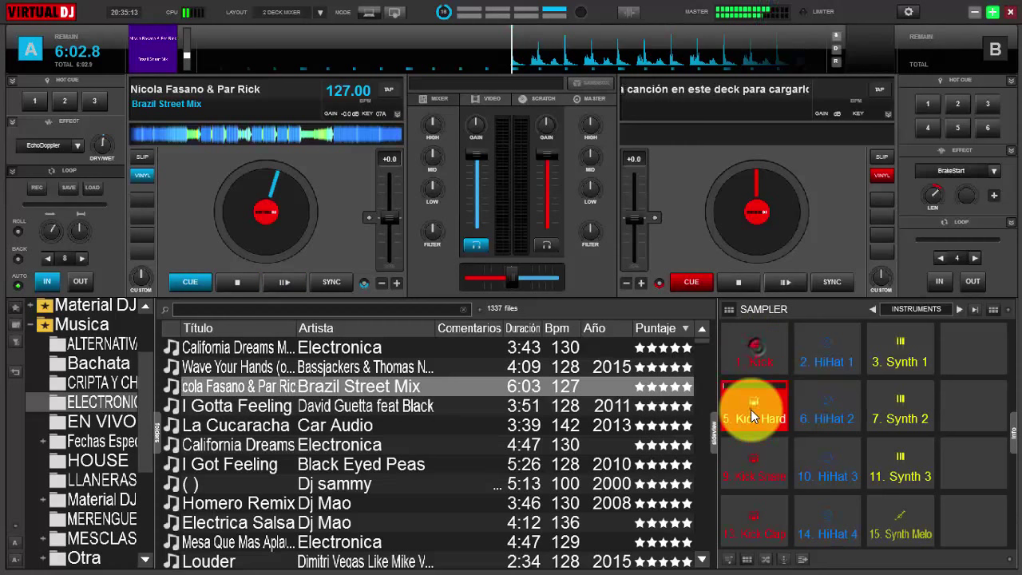
pyautogui.click(748, 477)
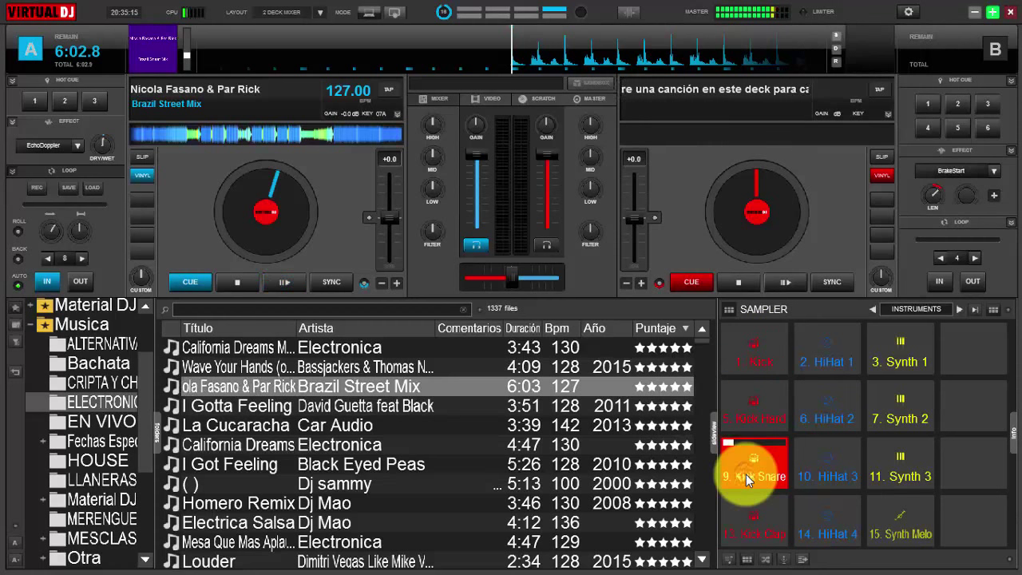
pyautogui.click(754, 520)
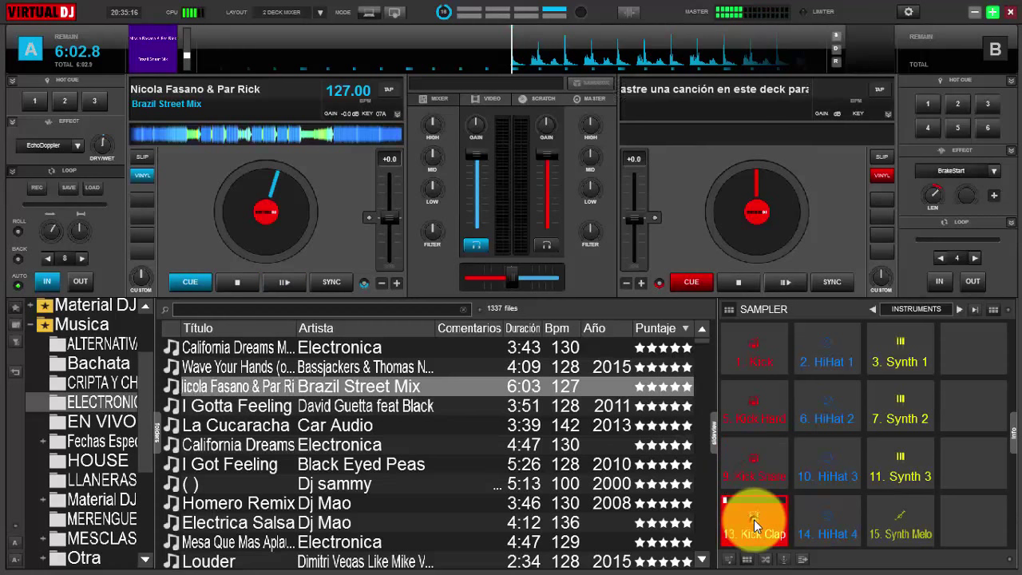
pyautogui.click(835, 357)
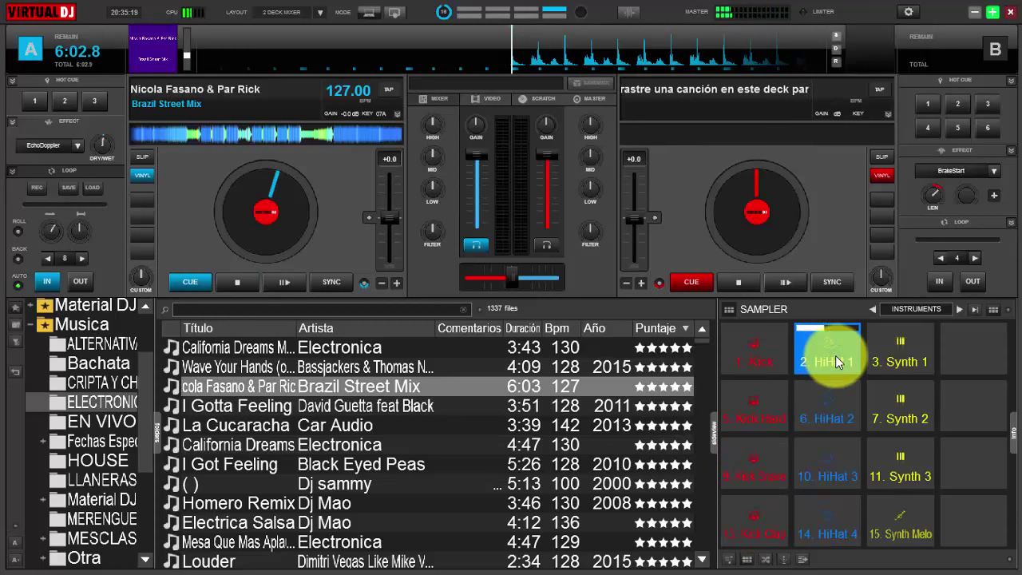
pyautogui.click(833, 409)
pyautogui.click(836, 464)
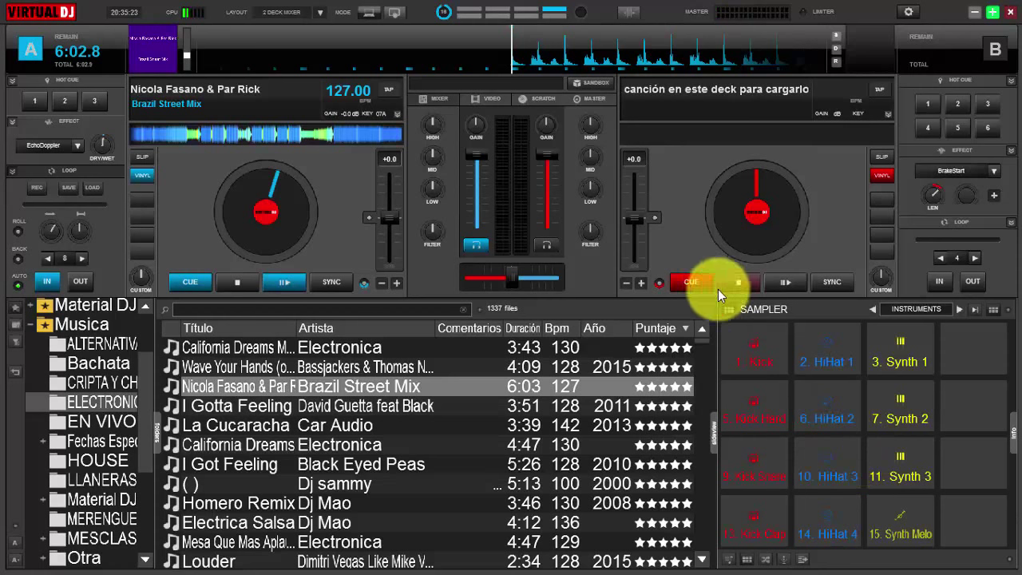
# - Layer the Kick Snare, HiHat 2 and Synth 1 samples over each other, and stop each of them again
pyautogui.click(753, 464)
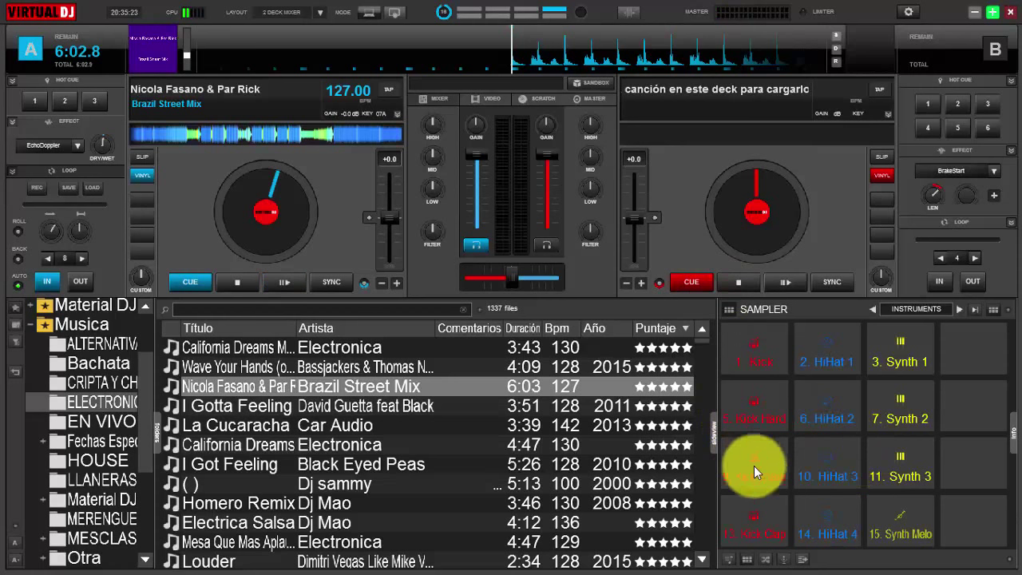
pyautogui.click(833, 400)
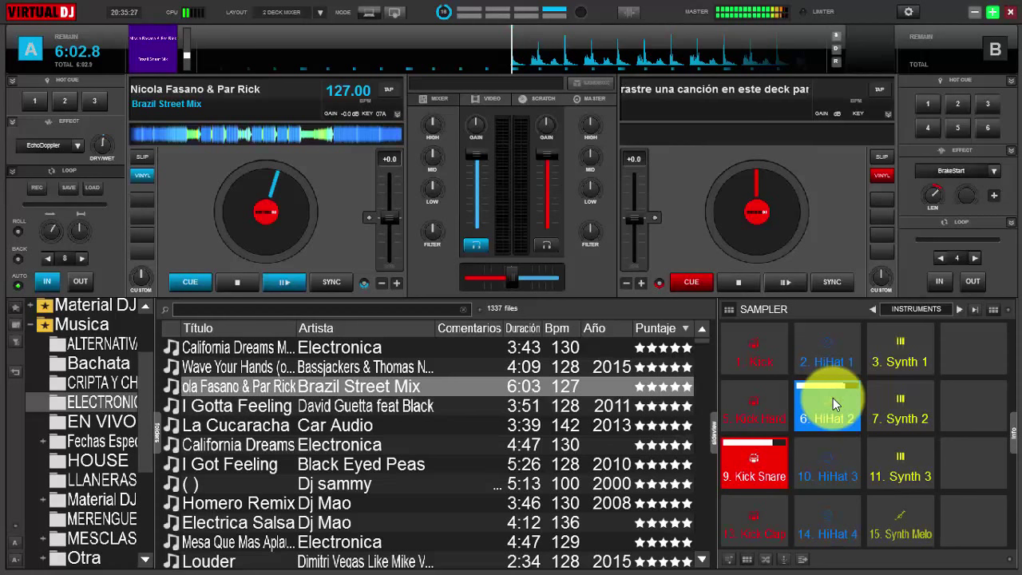
pyautogui.click(905, 401)
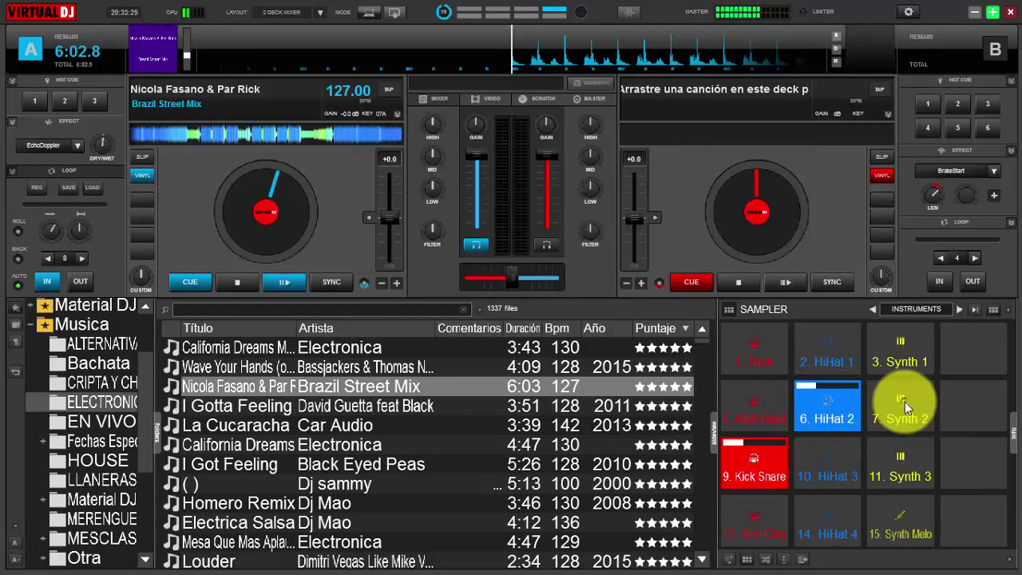
pyautogui.click(909, 344)
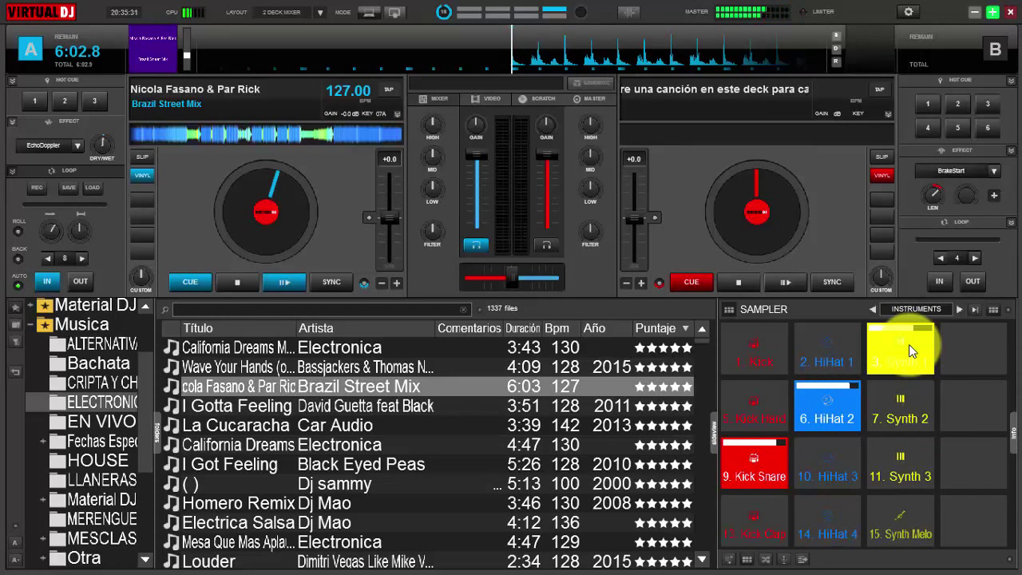
pyautogui.click(909, 349)
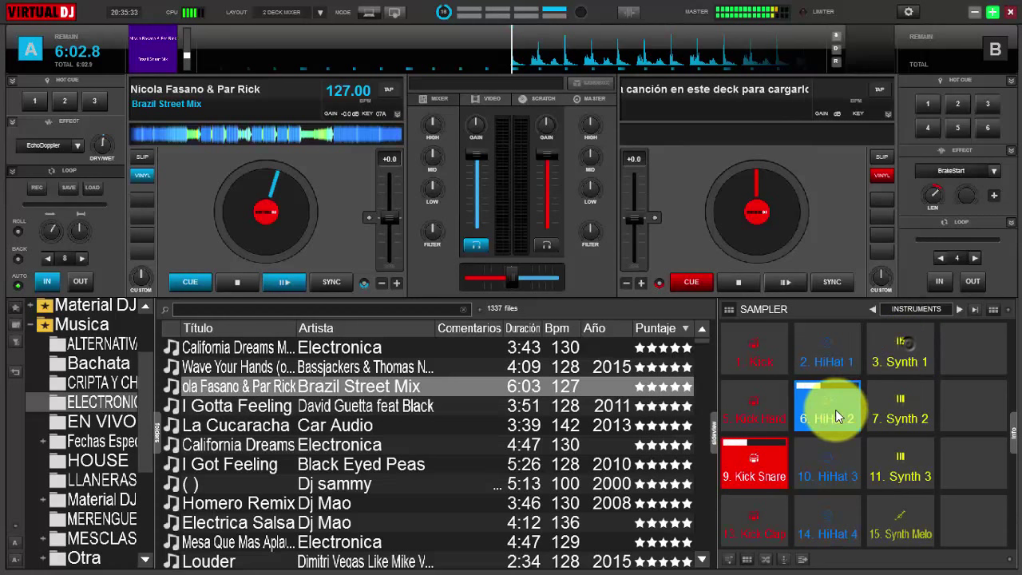
pyautogui.click(833, 410)
pyautogui.click(745, 467)
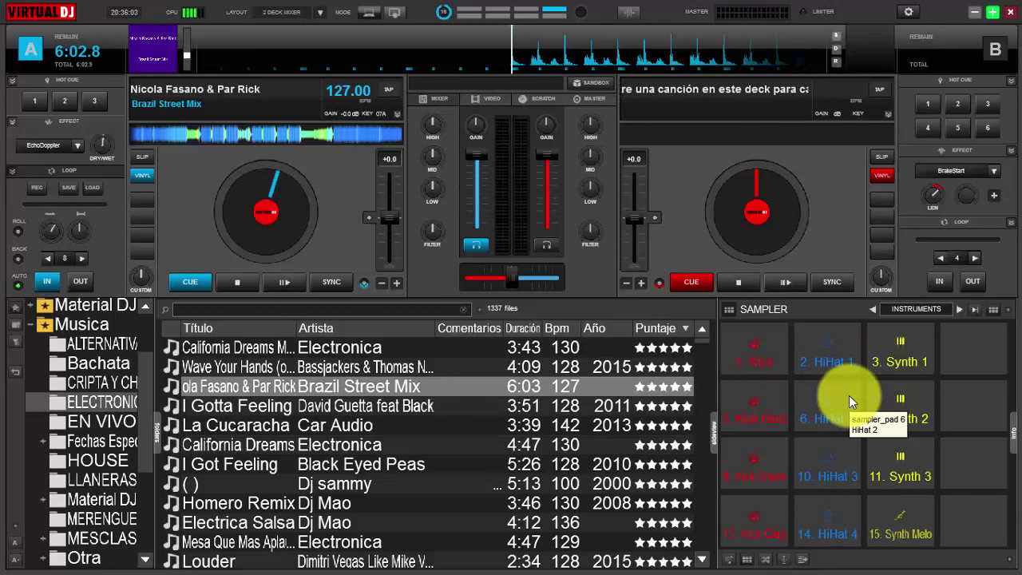
pyautogui.click(928, 309)
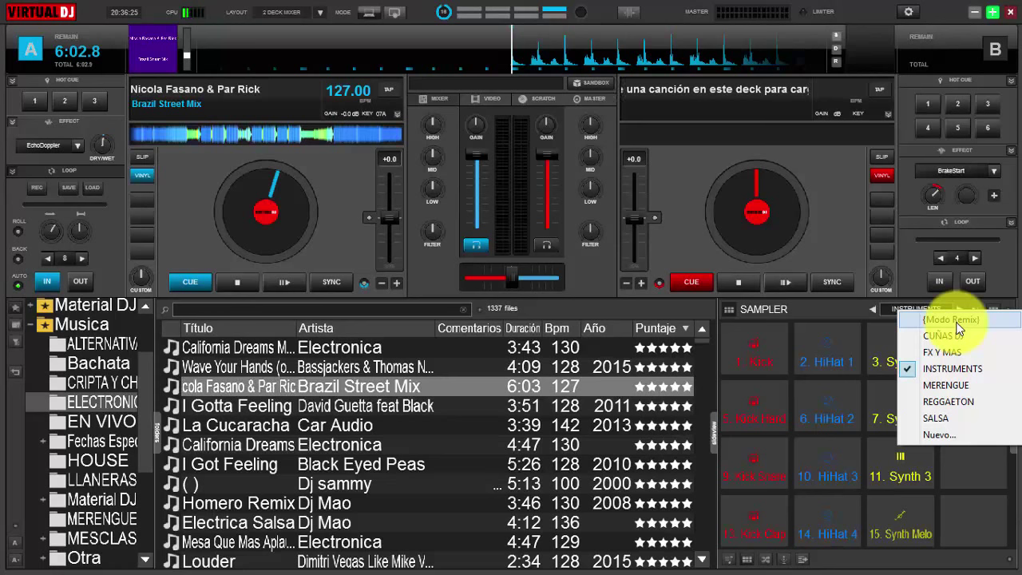
pyautogui.click(842, 310)
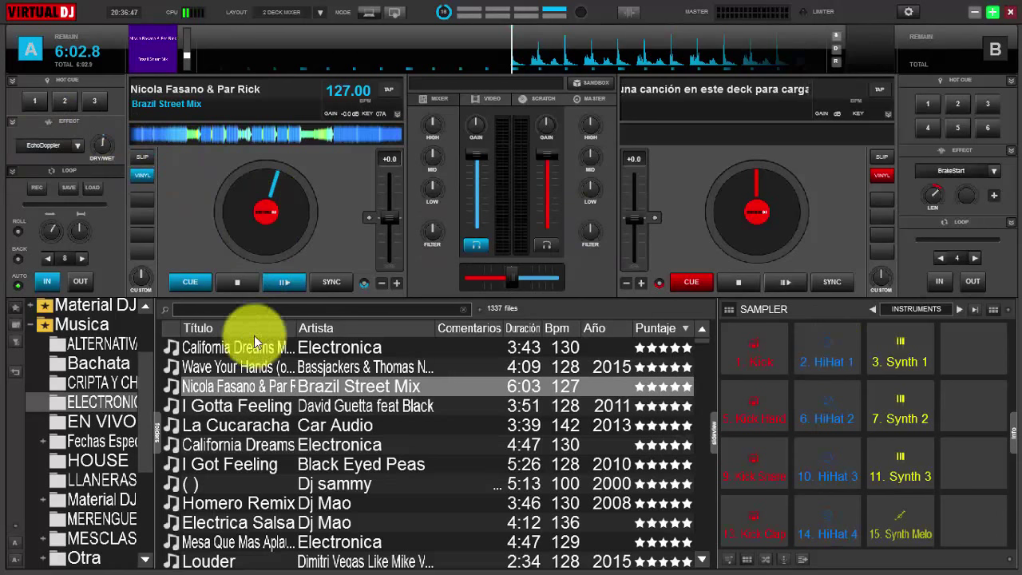
# - Open the POI editor for the Brazil Street Mix track and examine all its points by briefly enabling Mostrar Todo
pyautogui.rightClick(236, 388)
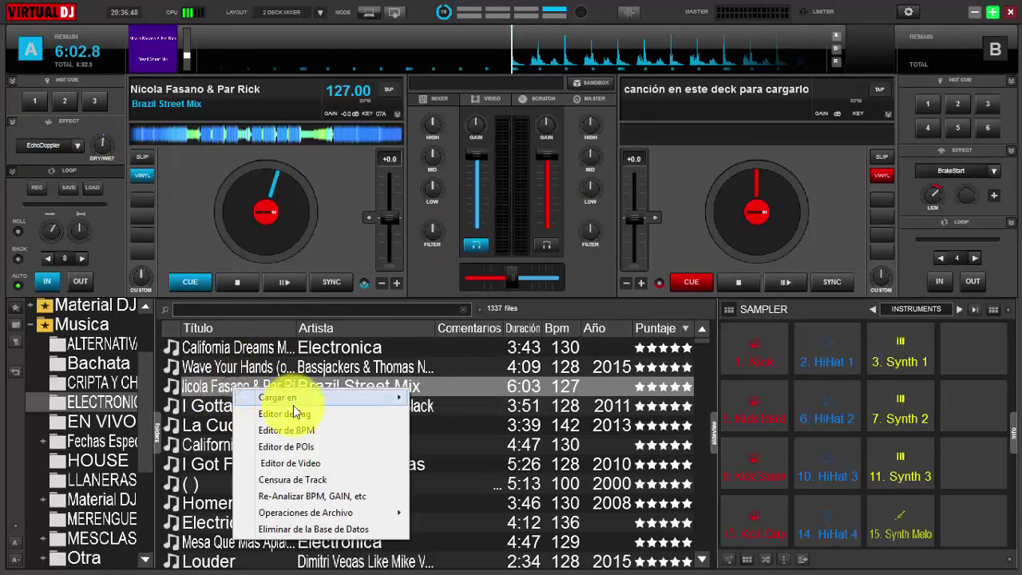
pyautogui.click(315, 448)
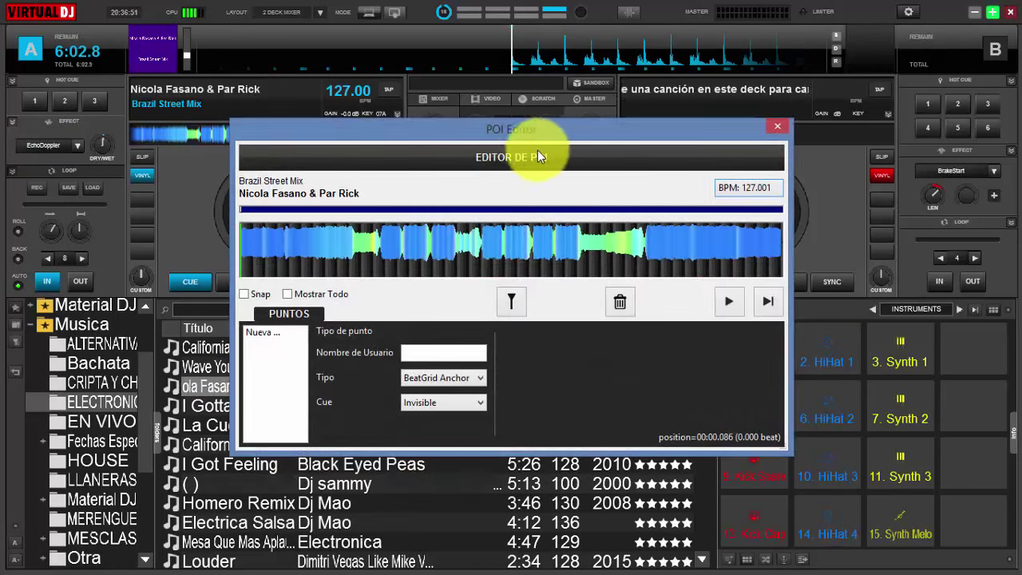
pyautogui.moveTo(532, 148); pyautogui.dragTo(549, 91)
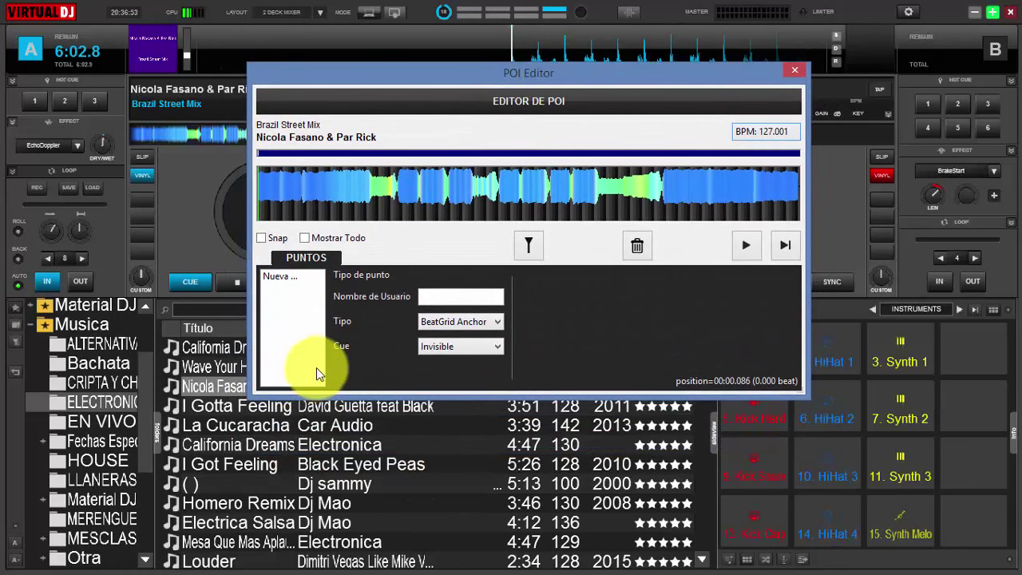
pyautogui.click(306, 238)
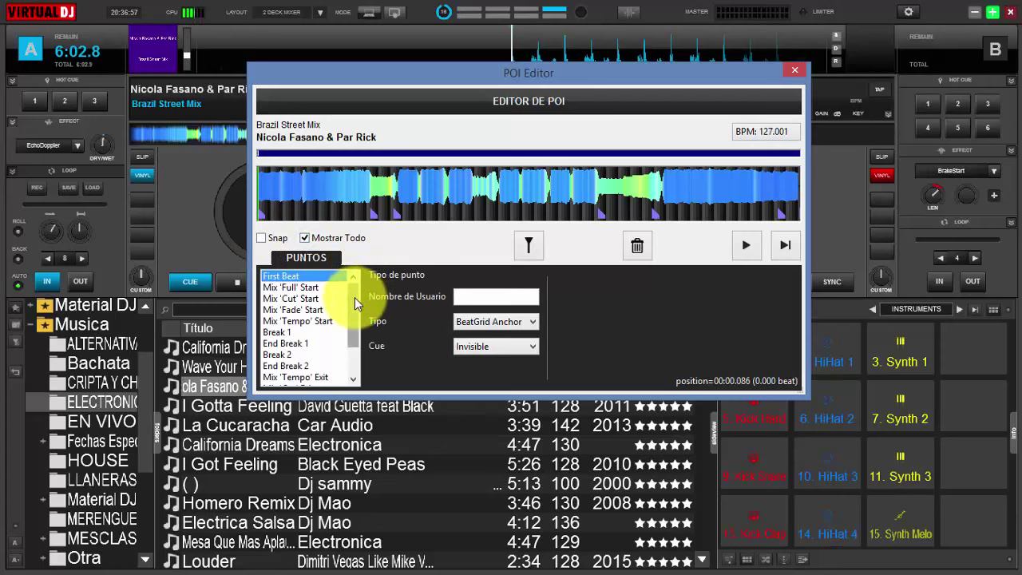
pyautogui.moveTo(354, 303)
pyautogui.mouseDown()
pyautogui.moveTo(351, 334)
pyautogui.moveTo(357, 289)
pyautogui.mouseUp()
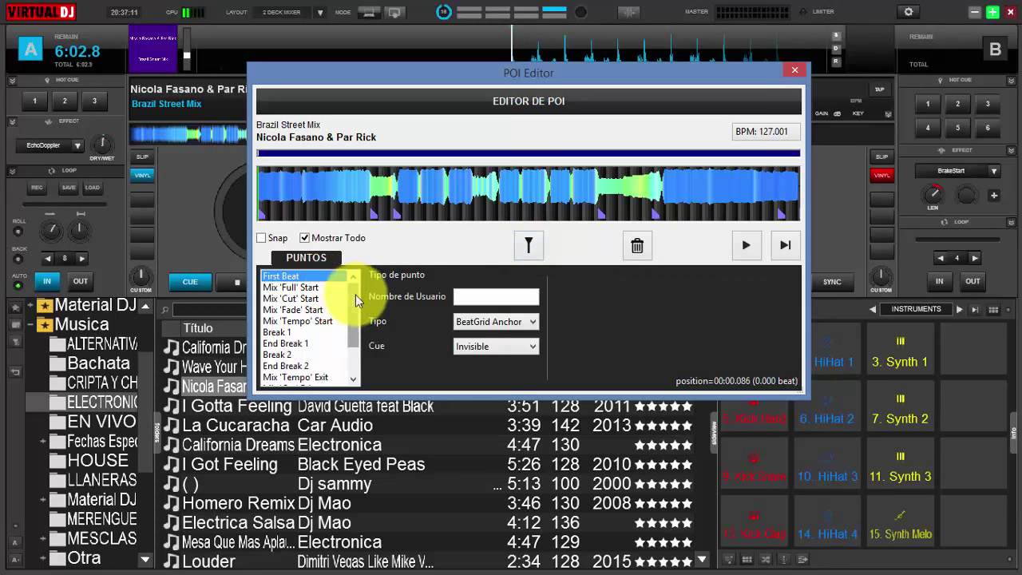
pyautogui.click(305, 238)
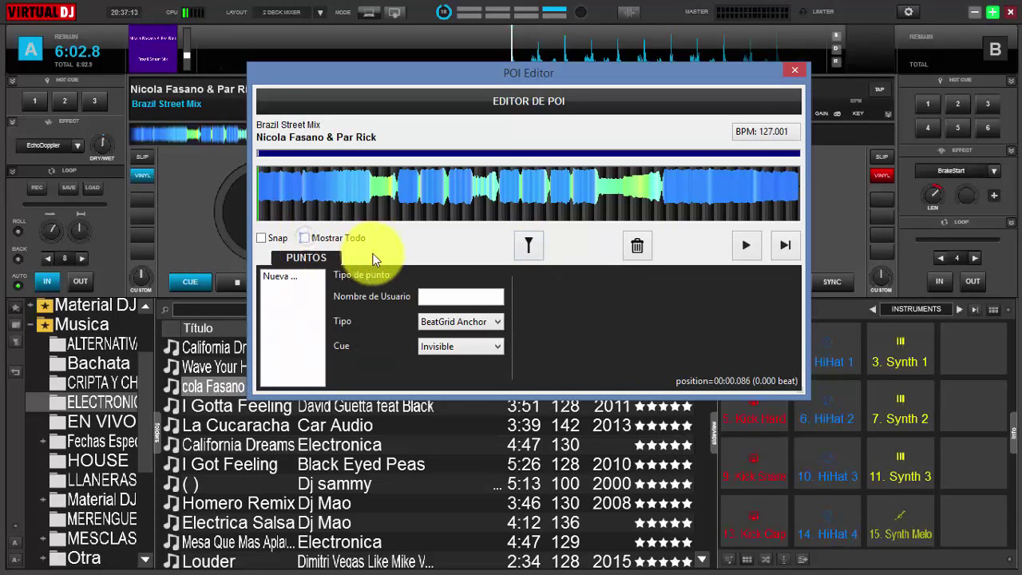
# - Add a new Hot Cue point at the start of the track and look through the available point types
pyautogui.click(526, 247)
pyautogui.moveTo(502, 80)
pyautogui.mouseDown()
pyautogui.moveTo(621, 91)
pyautogui.moveTo(559, 153)
pyautogui.moveTo(549, 126)
pyautogui.mouseUp()
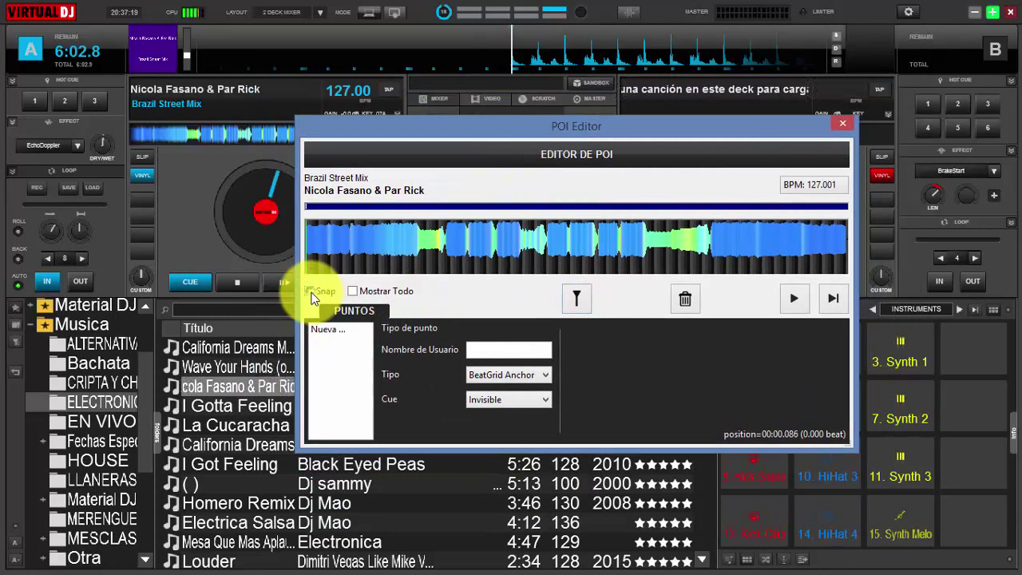
pyautogui.click(339, 329)
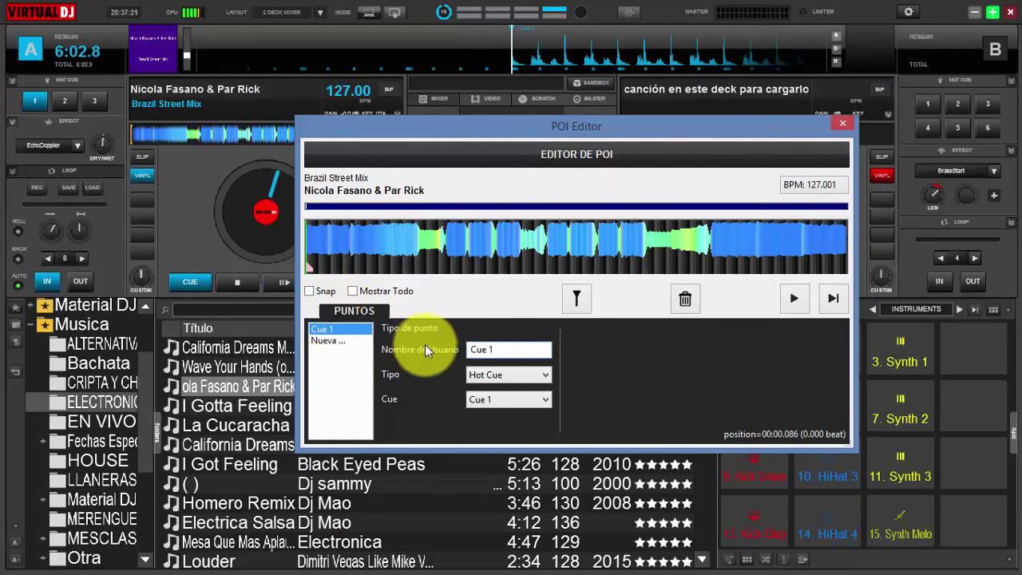
pyautogui.click(483, 350)
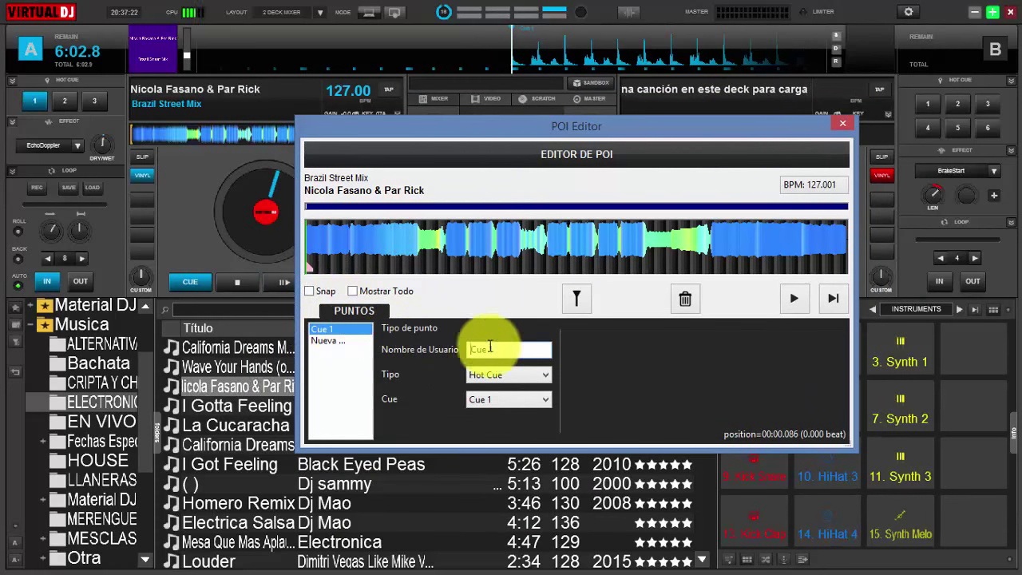
pyautogui.click(524, 375)
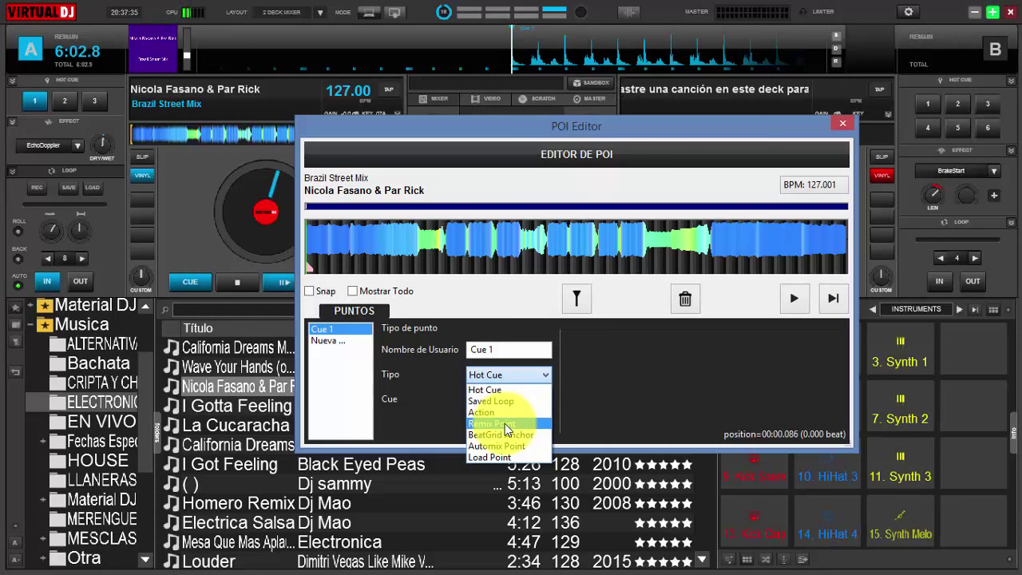
pyautogui.click(577, 419)
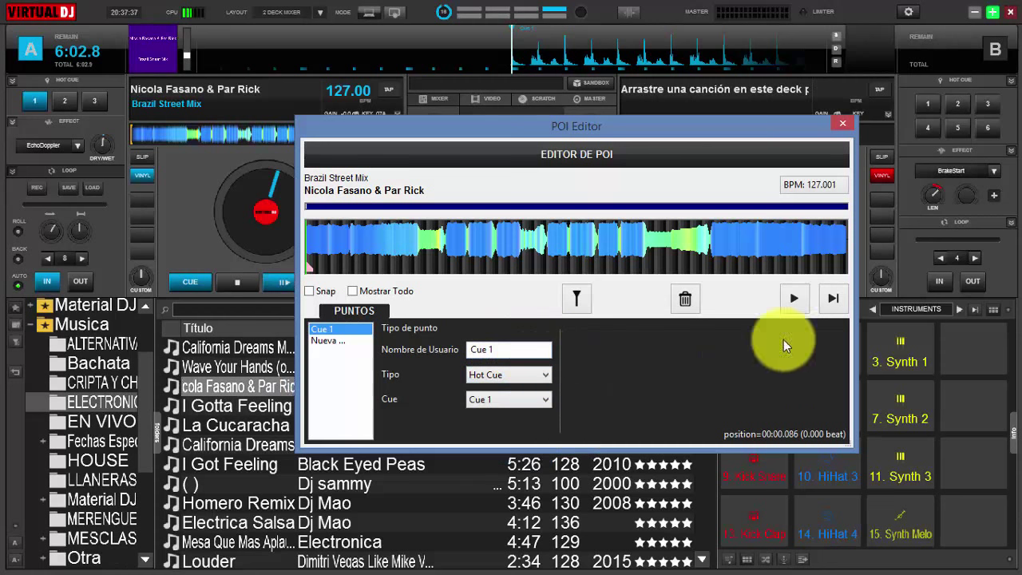
# - Delete the Cue 1 point from the track and close the POI editor
pyautogui.click(683, 300)
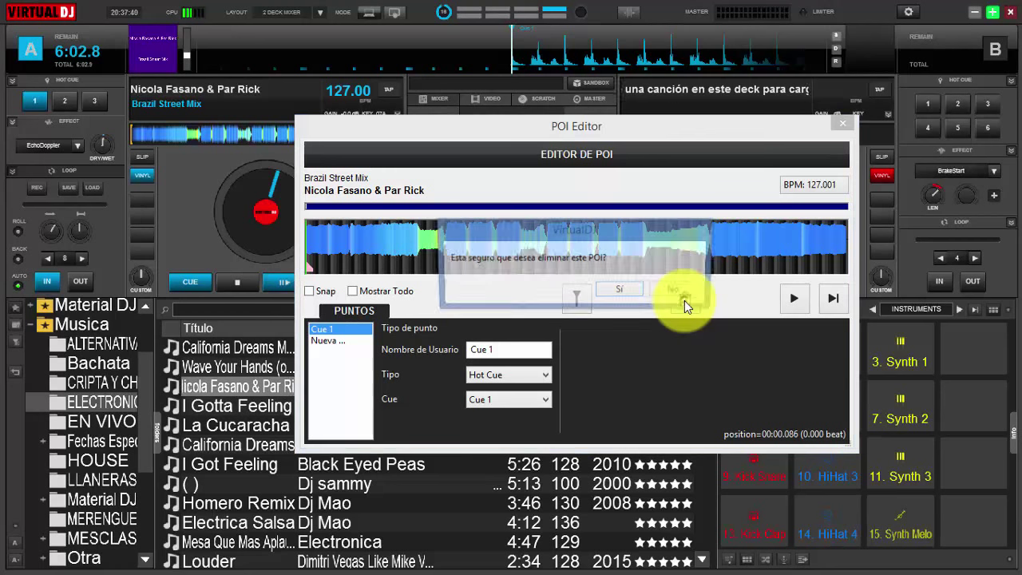
pyautogui.click(627, 293)
pyautogui.click(844, 124)
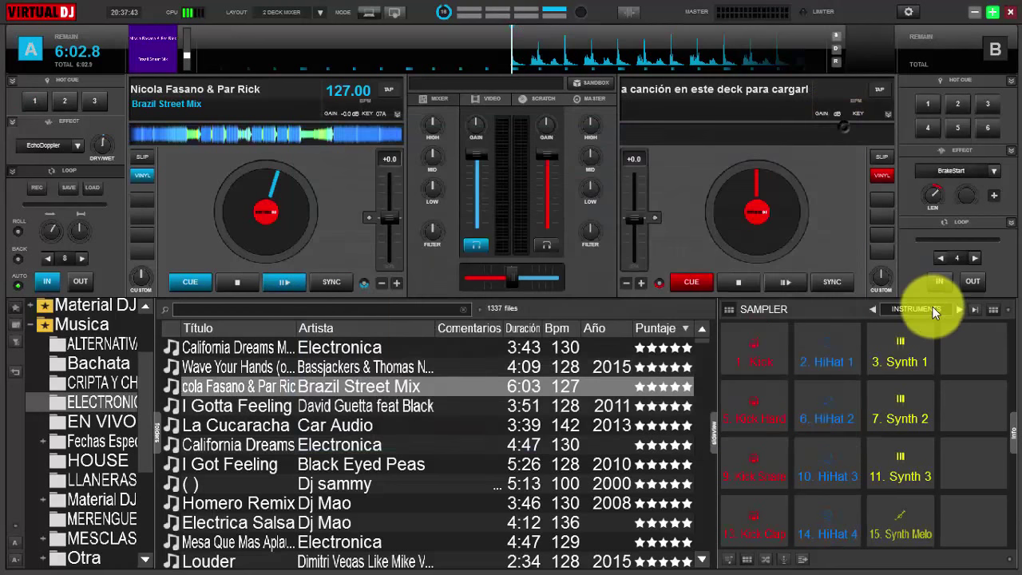
pyautogui.click(932, 310)
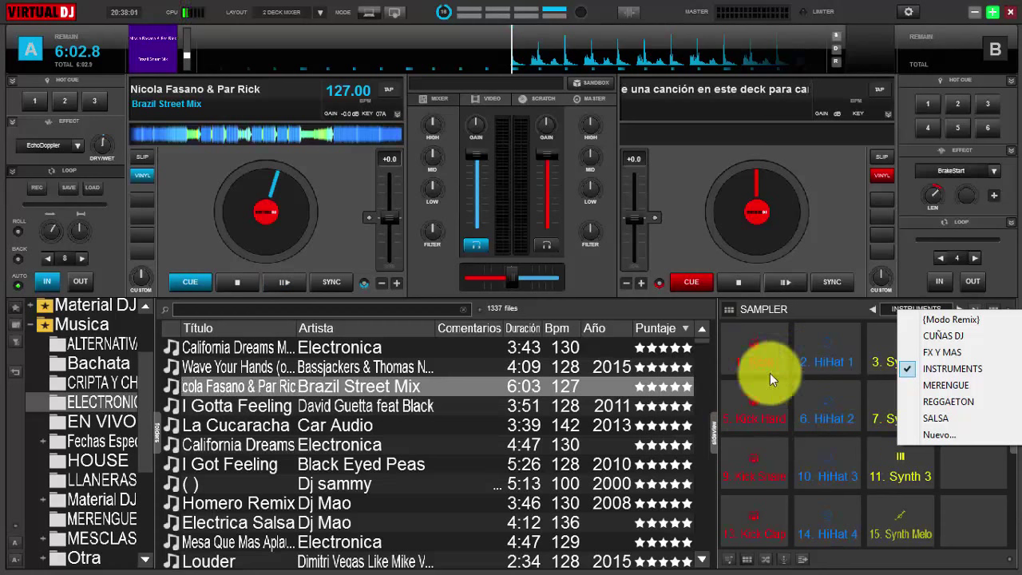
pyautogui.click(824, 237)
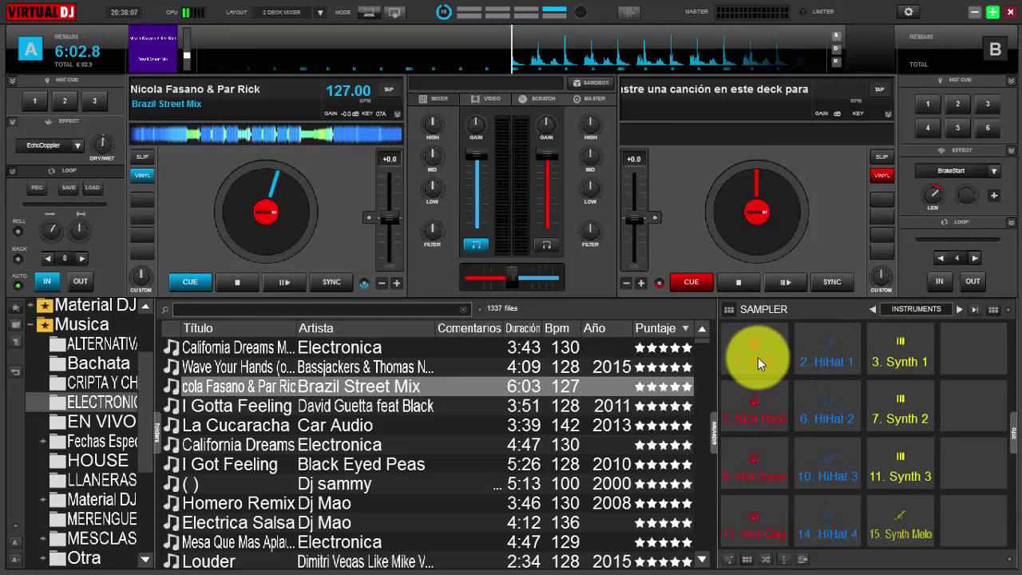
# - Cycle deck A's hot cue section through the detailed list to the layout with six numbered pads
pyautogui.click(13, 80)
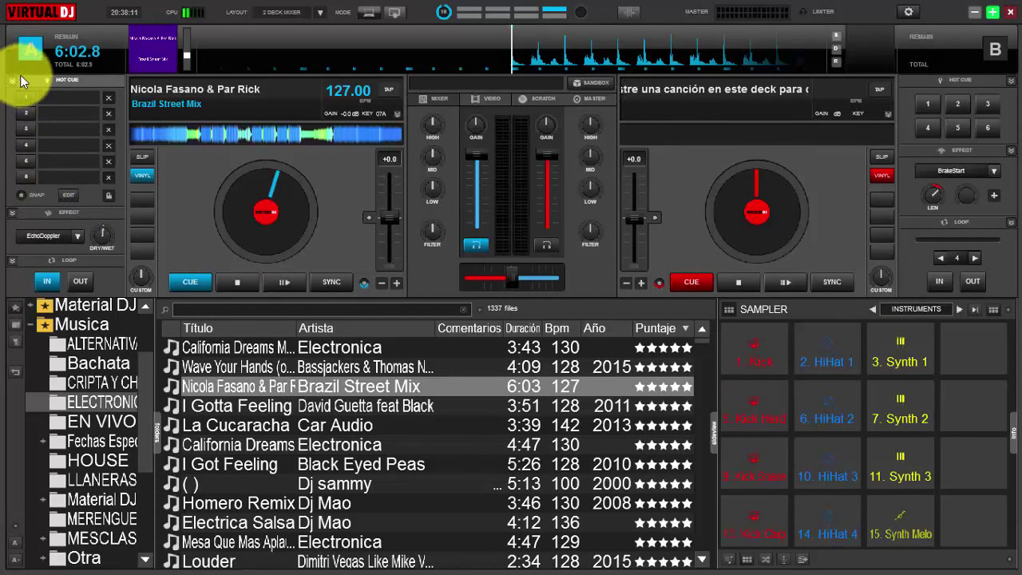
pyautogui.click(21, 78)
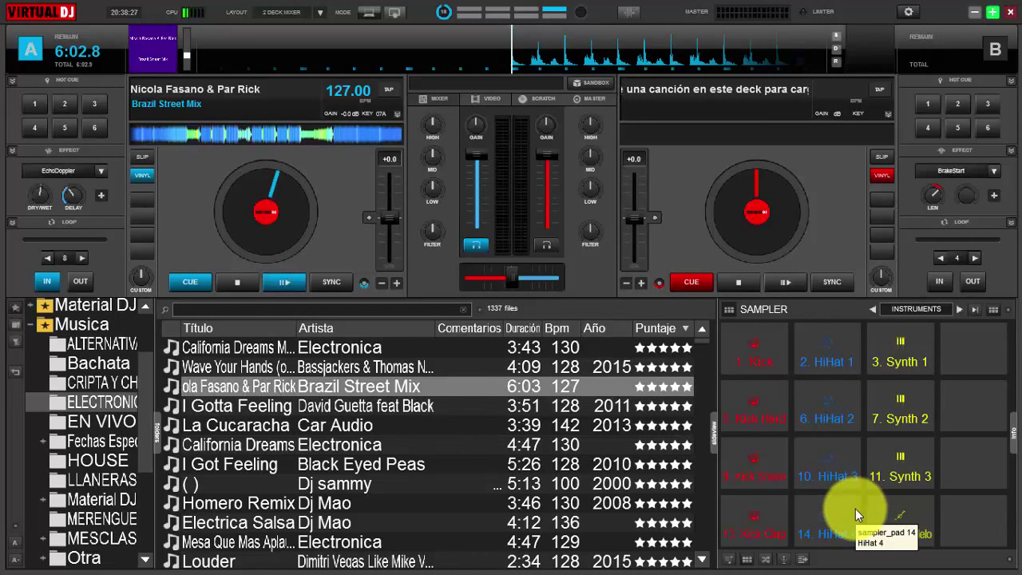
pyautogui.click(939, 308)
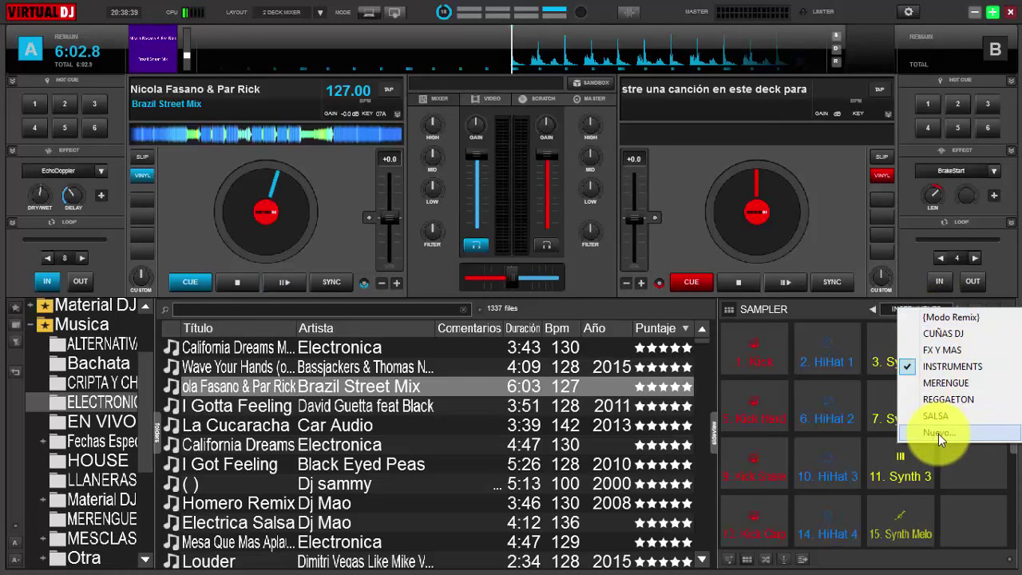
pyautogui.click(844, 307)
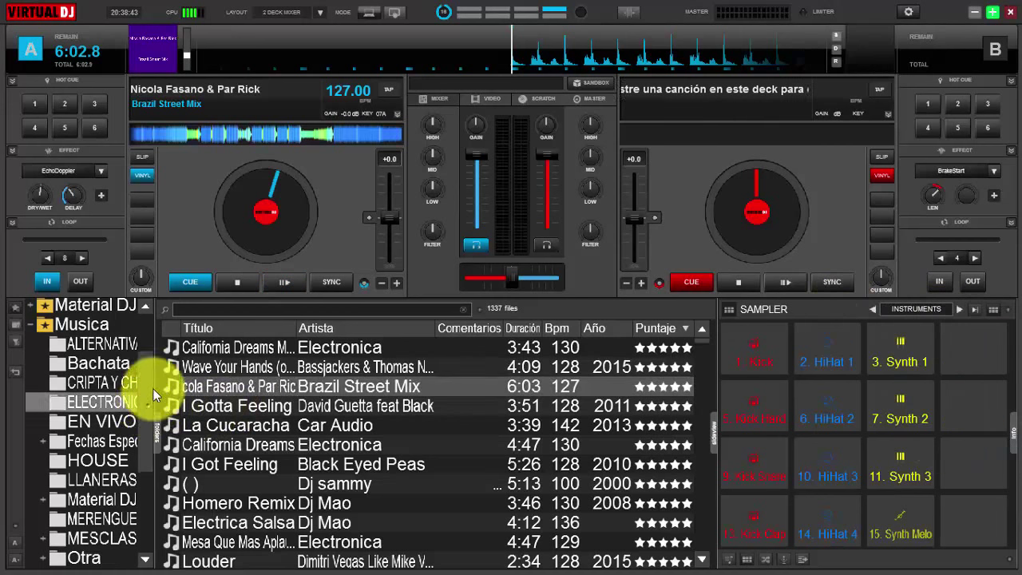
# - Expand the browser's Sampler folder and compare its banks with the bank list of the INSTRUMENTS sampler
pyautogui.scroll(2, 148, 389)
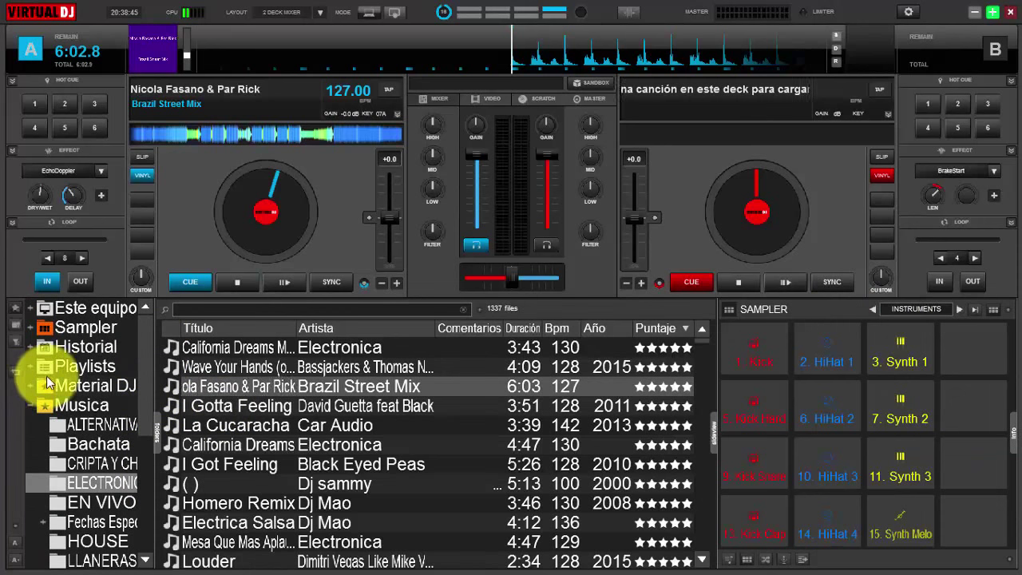
pyautogui.click(30, 327)
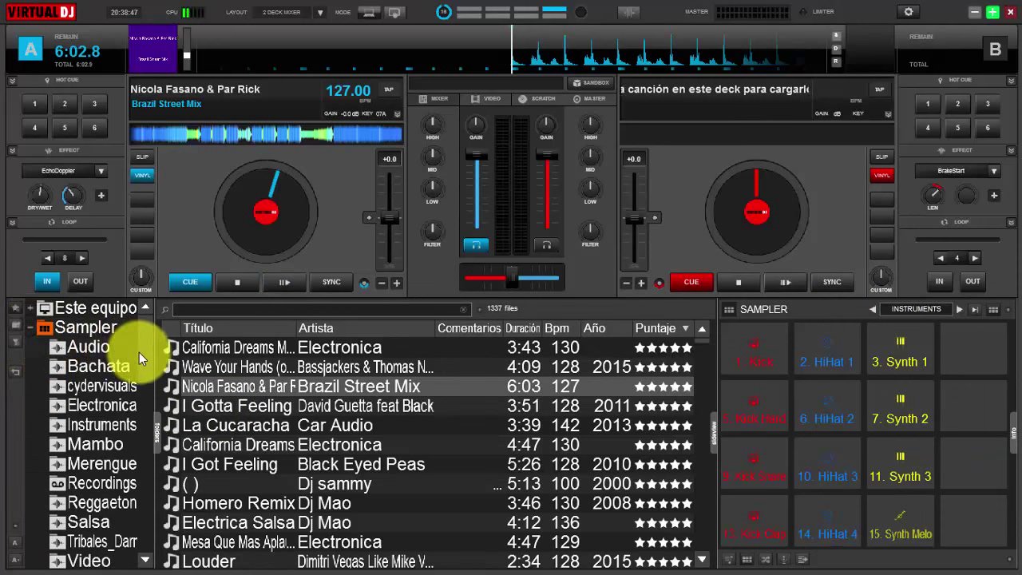
pyautogui.scroll(-5, 141, 378)
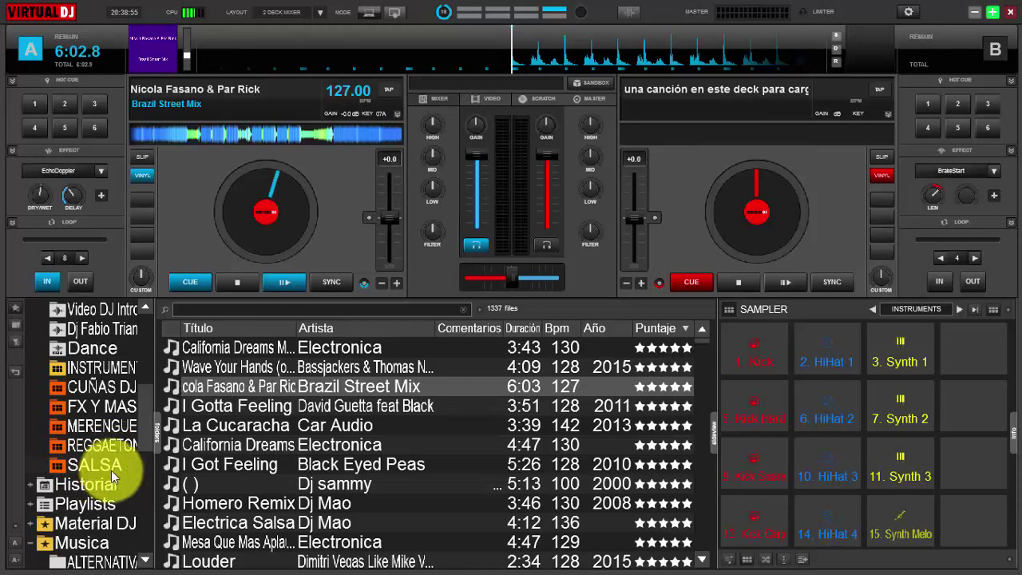
pyautogui.click(920, 307)
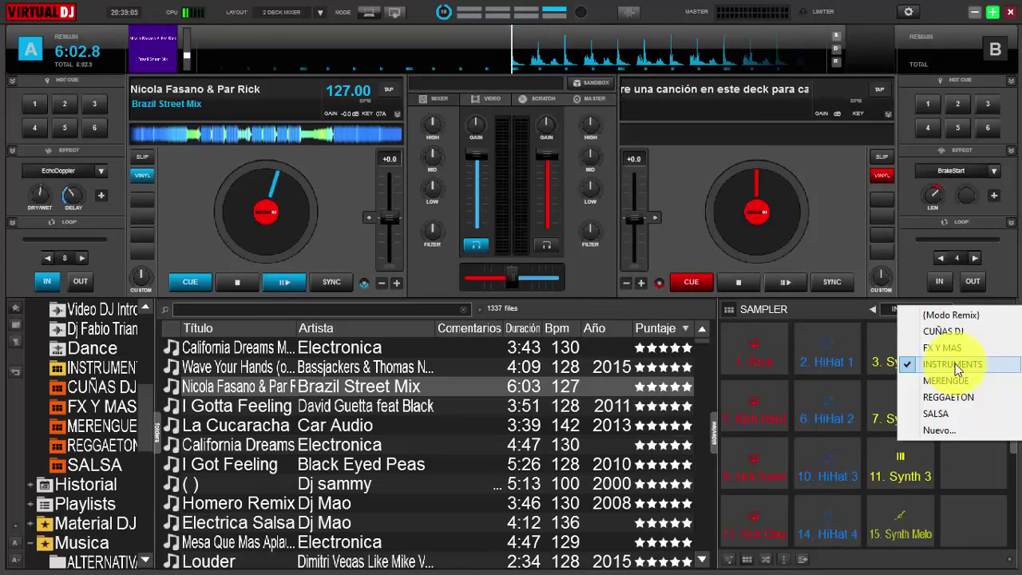
# - View the samples in the CUÑAS DJ, FX Y MAS, MERENGUE, REGGAETON and SALSA banks of the Sampler folder
pyautogui.click(77, 389)
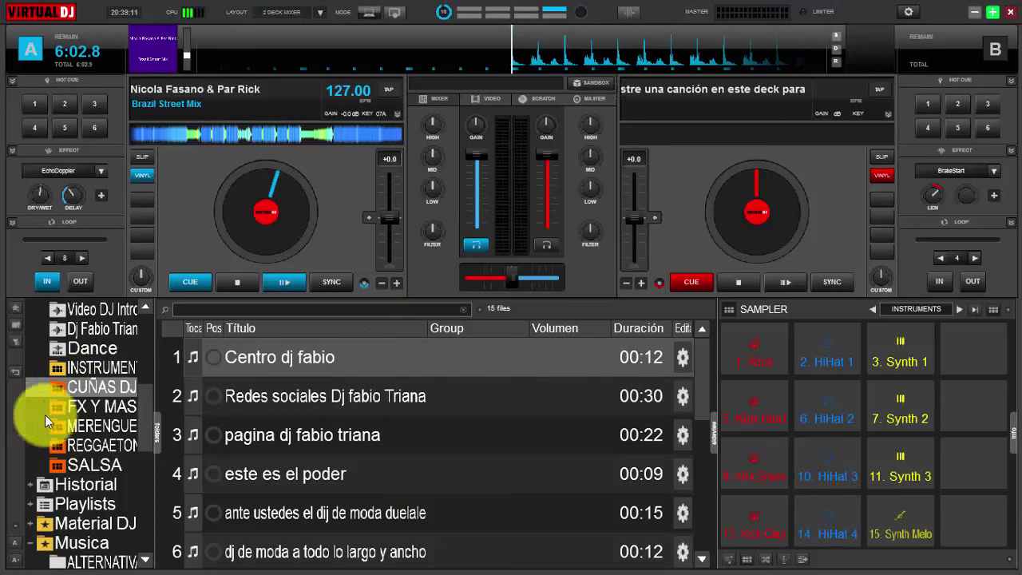
pyautogui.click(49, 406)
pyautogui.click(92, 426)
pyautogui.click(100, 447)
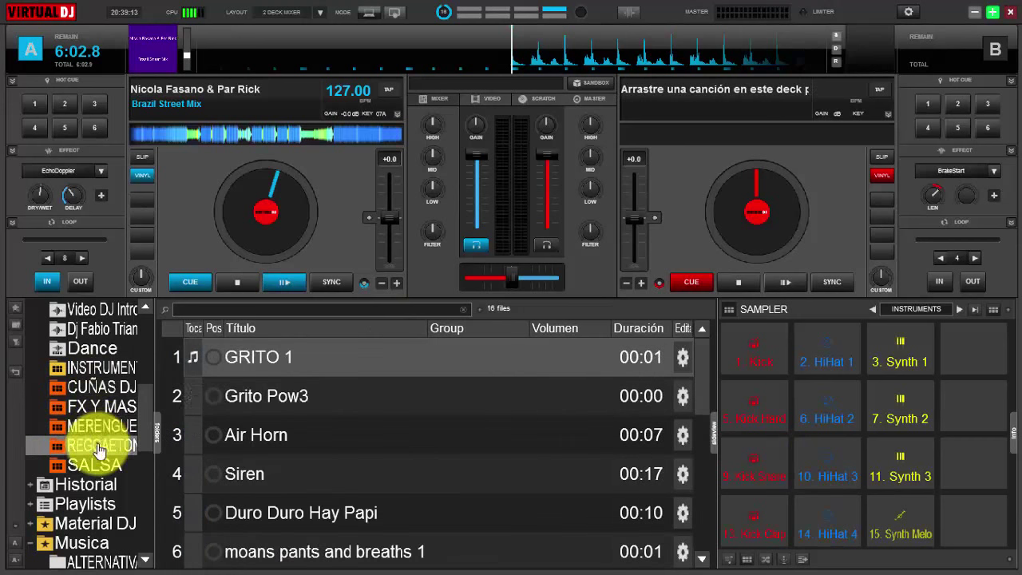
pyautogui.click(93, 467)
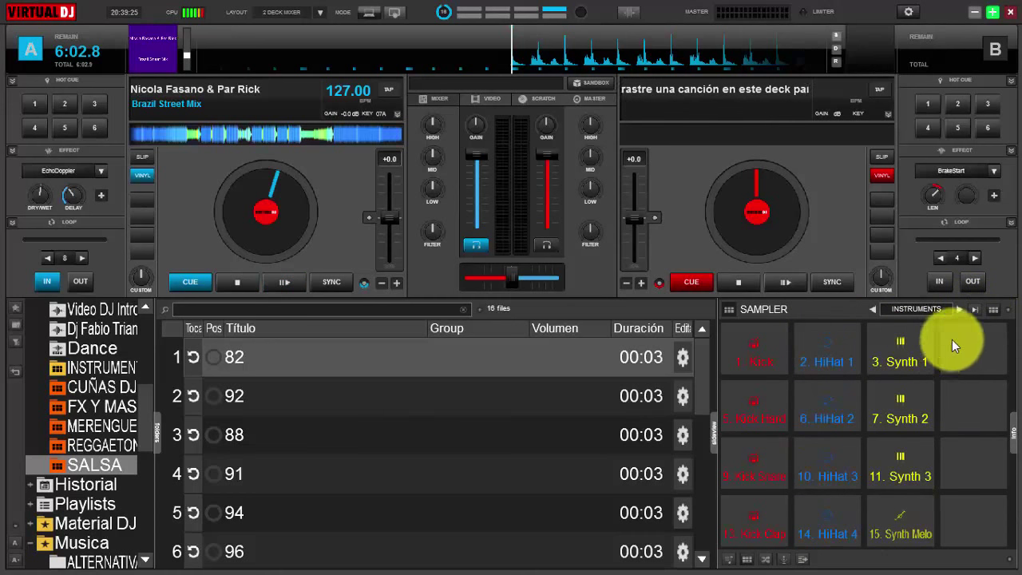
# - Switch the sampler from pads to the list view, play the Kick sample and look through the INSTRUMENTS samples
pyautogui.click(991, 310)
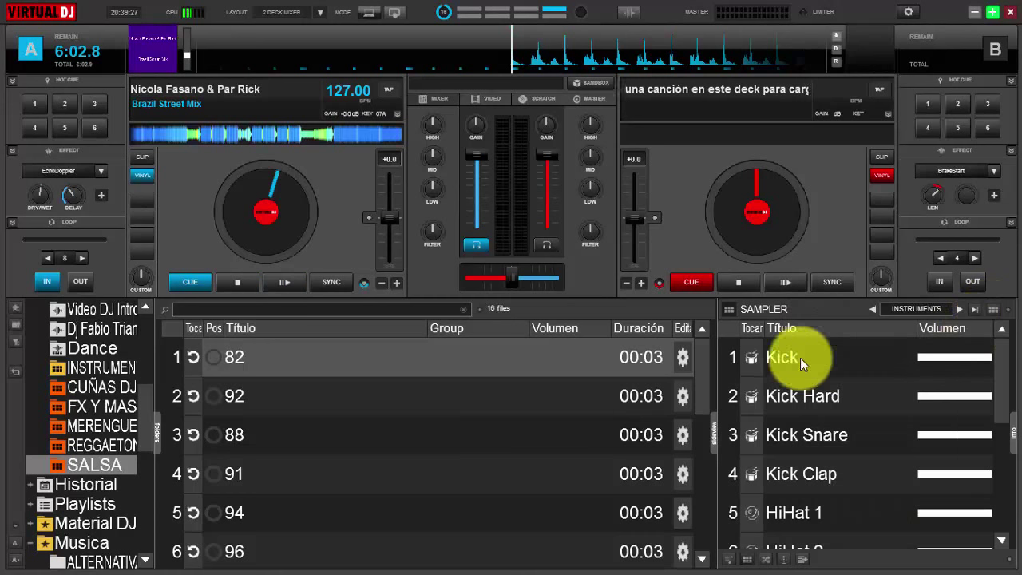
pyautogui.moveTo(1002, 368); pyautogui.dragTo(999, 343)
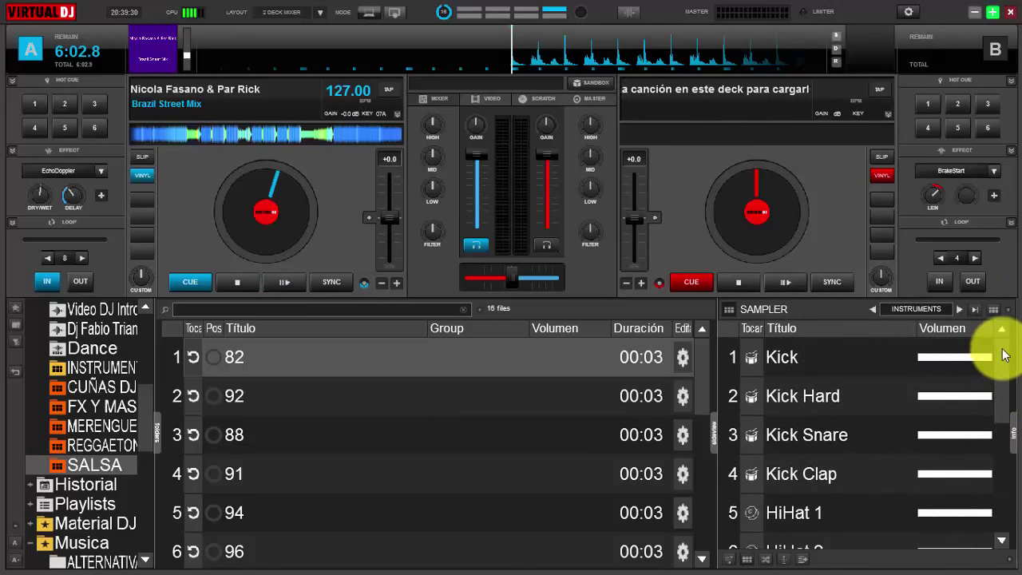
pyautogui.click(753, 359)
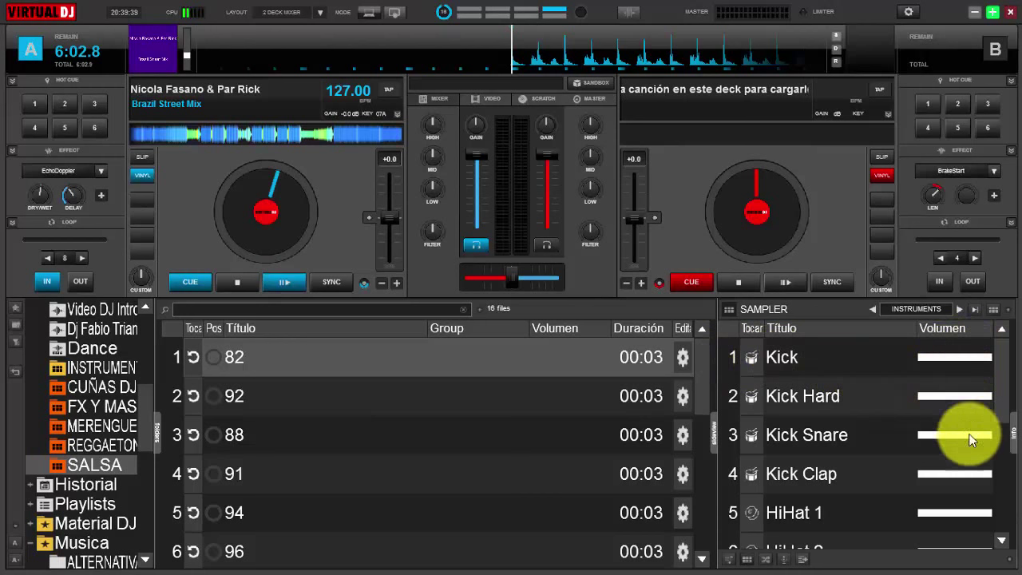
pyautogui.moveTo(997, 392); pyautogui.dragTo(996, 507)
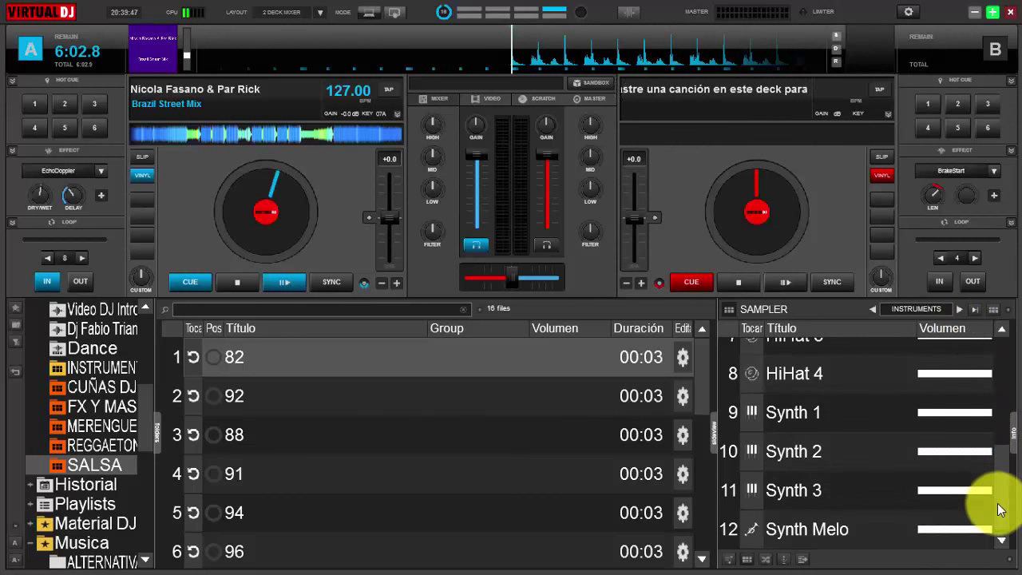
pyautogui.moveTo(998, 495); pyautogui.dragTo(997, 376)
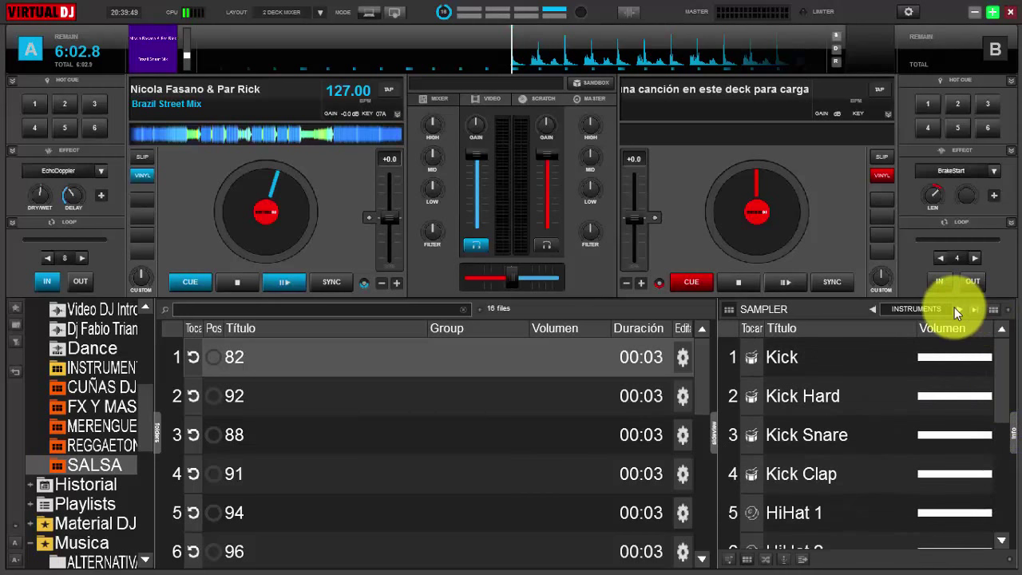
# - Look at the options available for the Kick sample and dismiss them
pyautogui.click(847, 355)
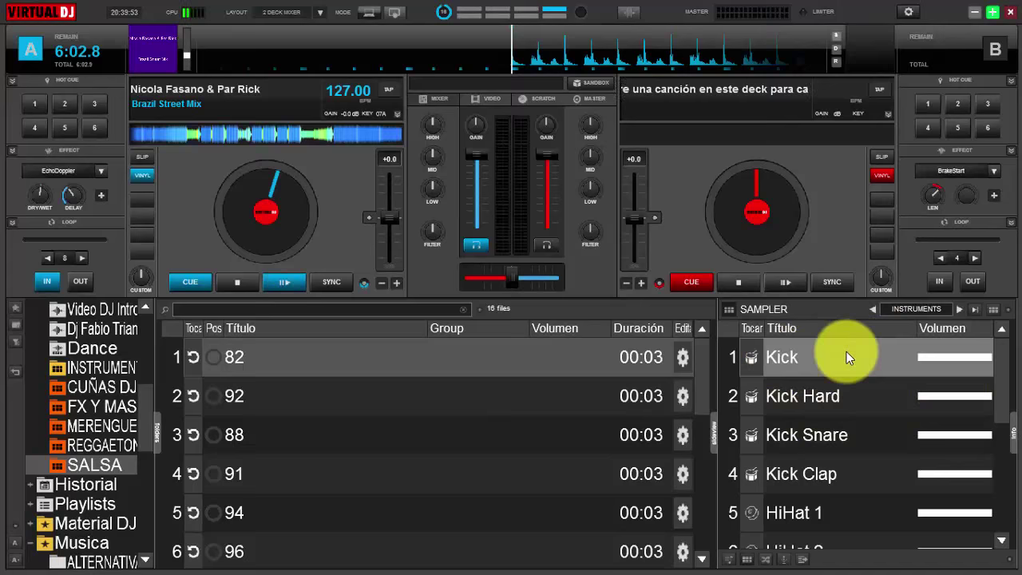
pyautogui.rightClick(846, 351)
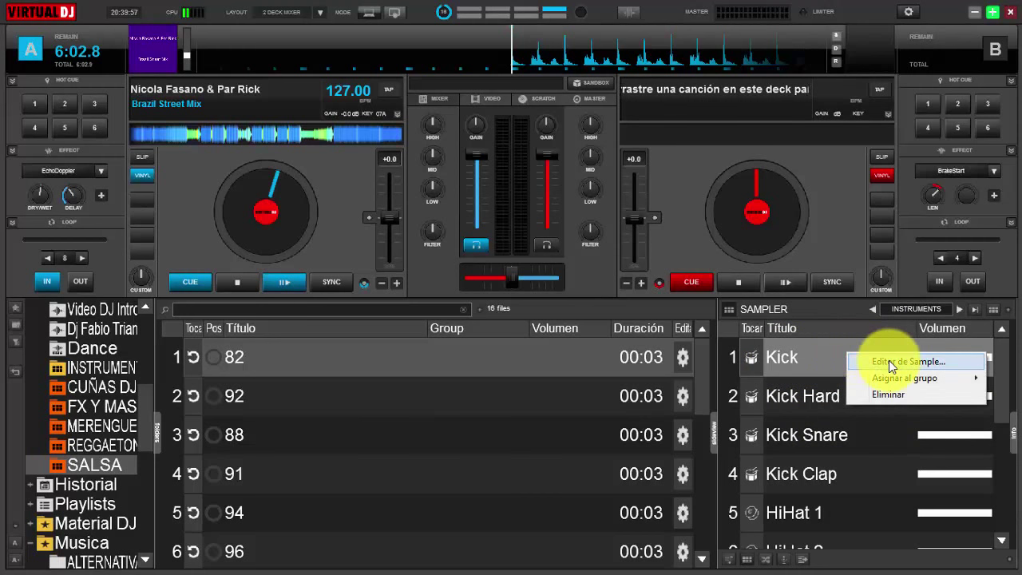
pyautogui.click(1007, 366)
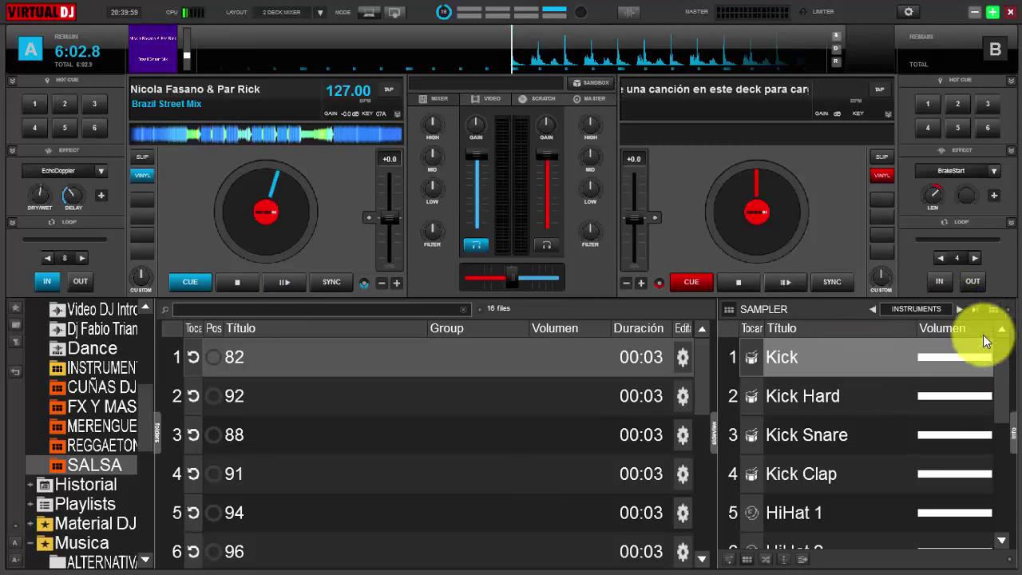
# - Switch the sampler to the REGGAETON bank and view its GRITO 1 sample in the sample editor
pyautogui.click(938, 311)
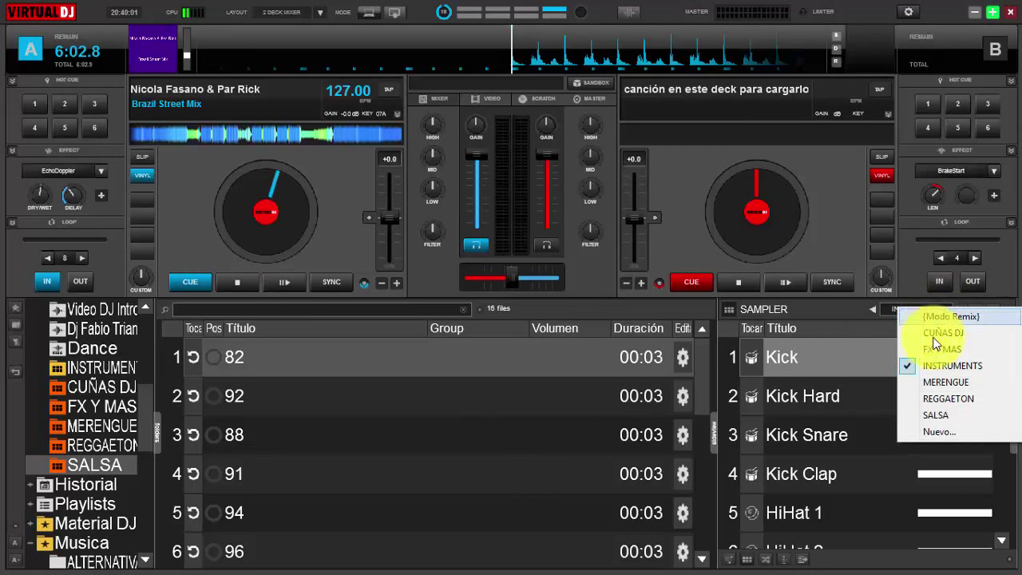
pyautogui.click(954, 399)
pyautogui.rightClick(849, 357)
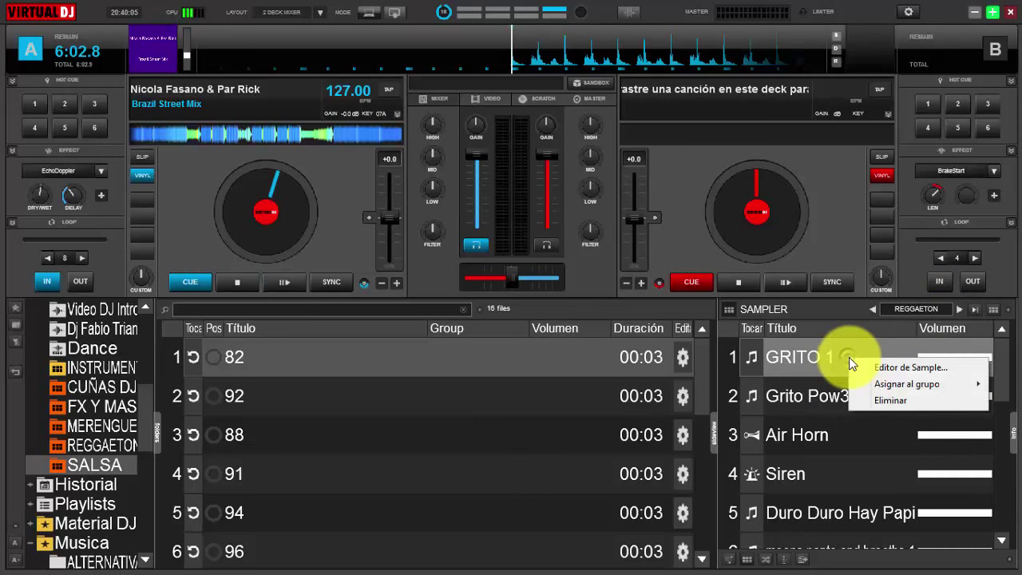
pyautogui.click(945, 369)
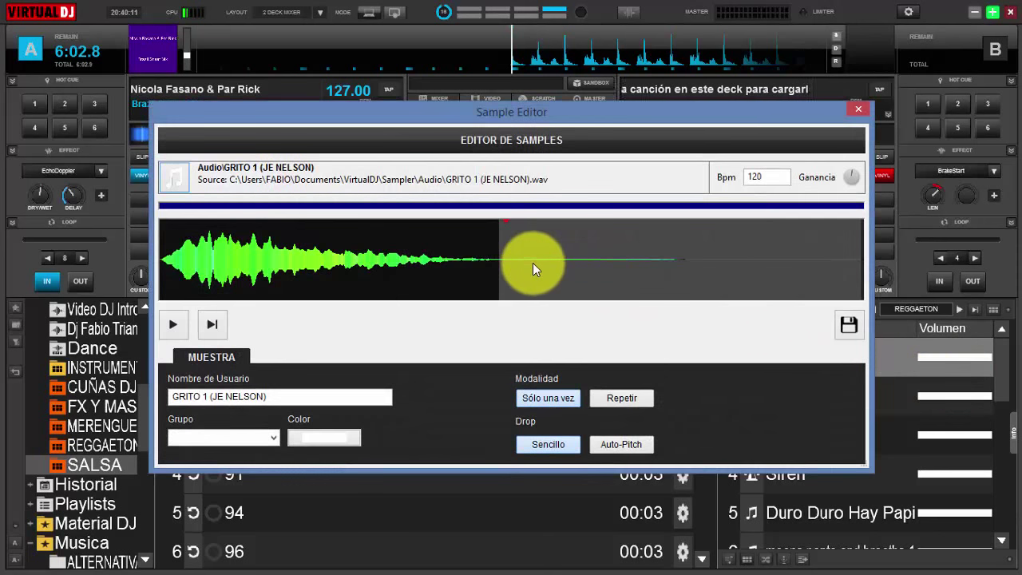
pyautogui.click(860, 111)
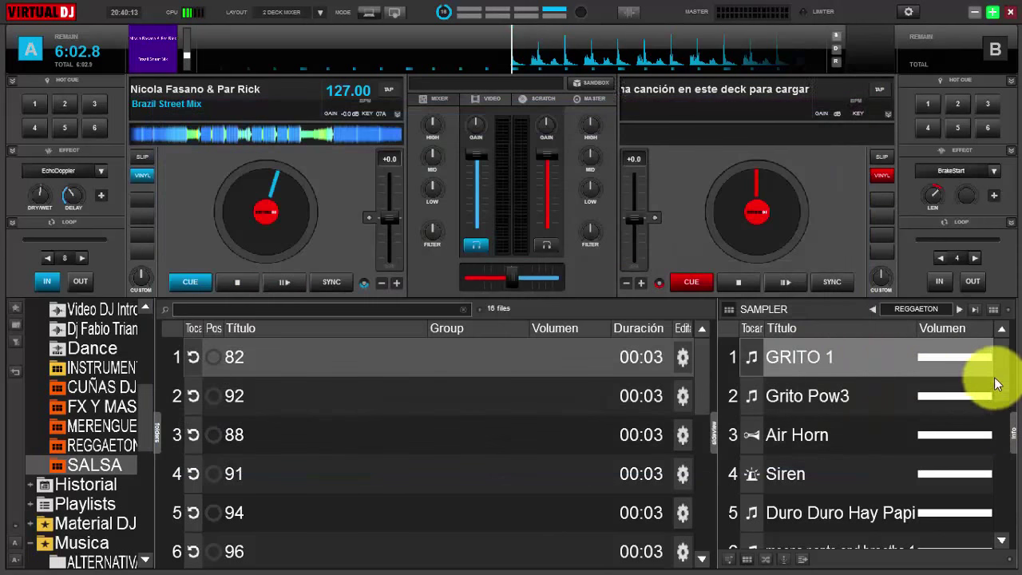
# - Look through the REGGAETON bank and open its Base 10 Reggaeton sample in the sample editor
pyautogui.moveTo(1004, 377); pyautogui.dragTo(1011, 517)
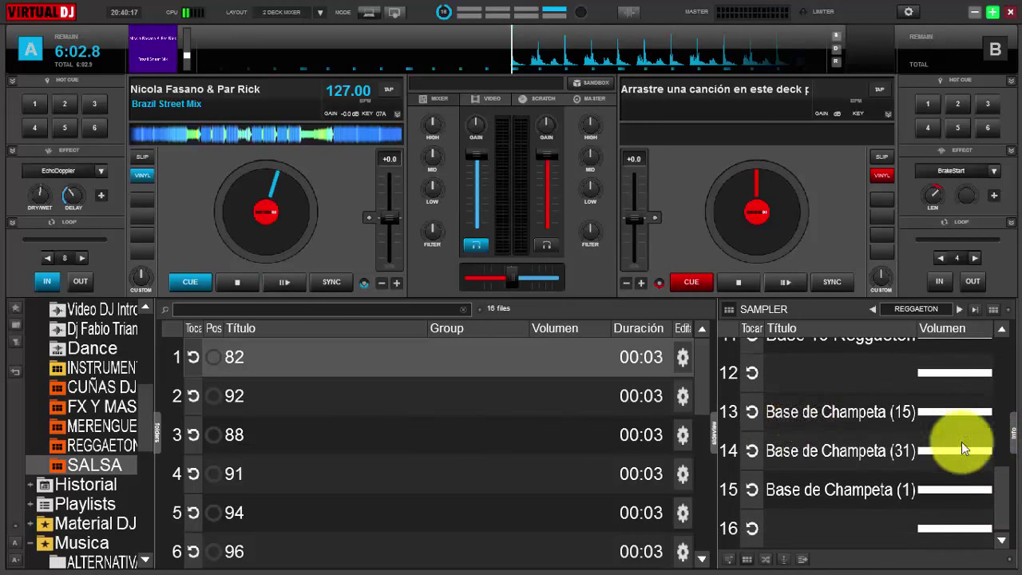
pyautogui.scroll(2, 975, 449)
pyautogui.scroll(-2, 990, 456)
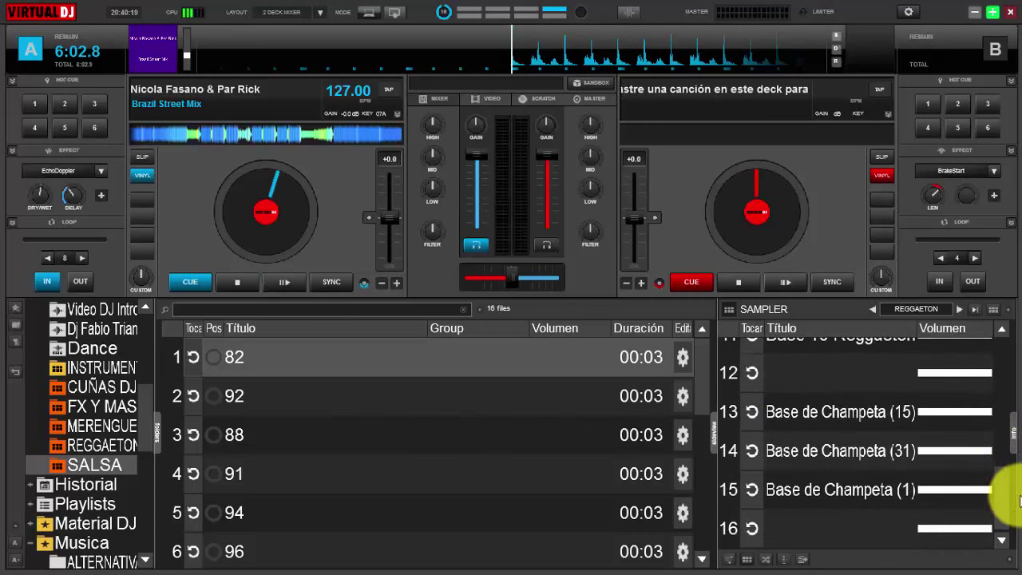
pyautogui.scroll(1, 998, 489)
pyautogui.scroll(3, 1005, 487)
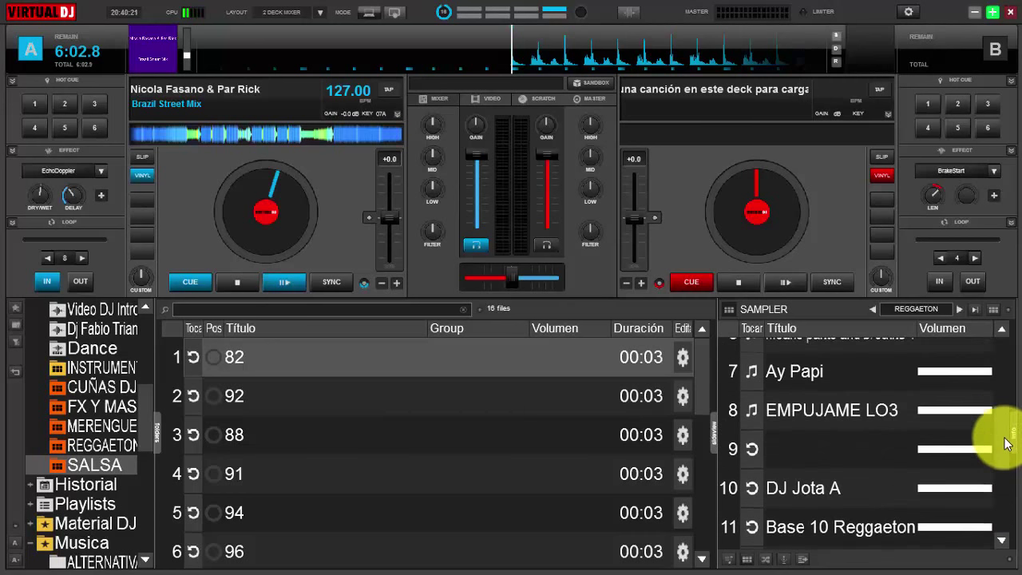
pyautogui.scroll(-2, 1005, 438)
pyautogui.rightClick(817, 445)
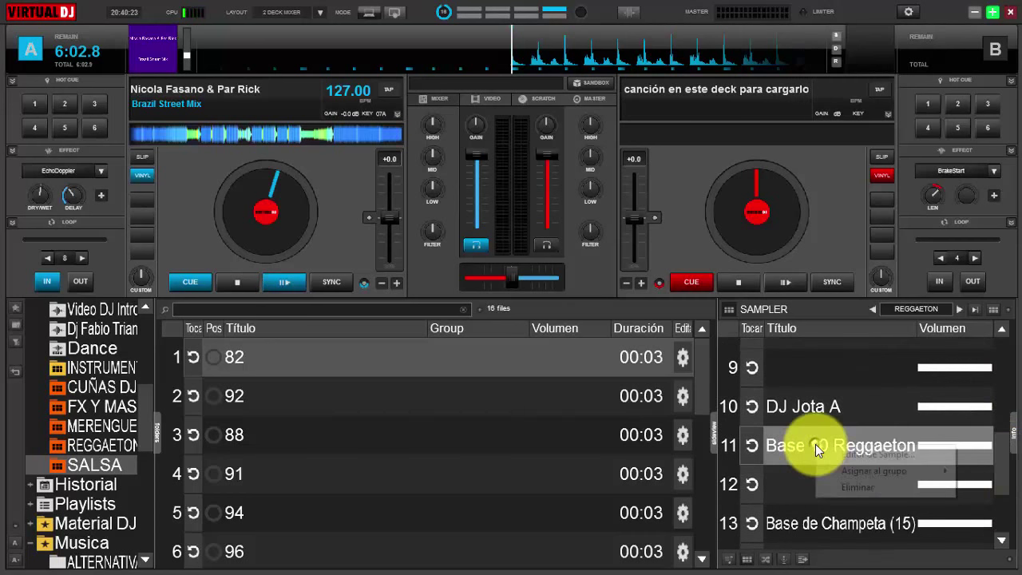
pyautogui.click(873, 455)
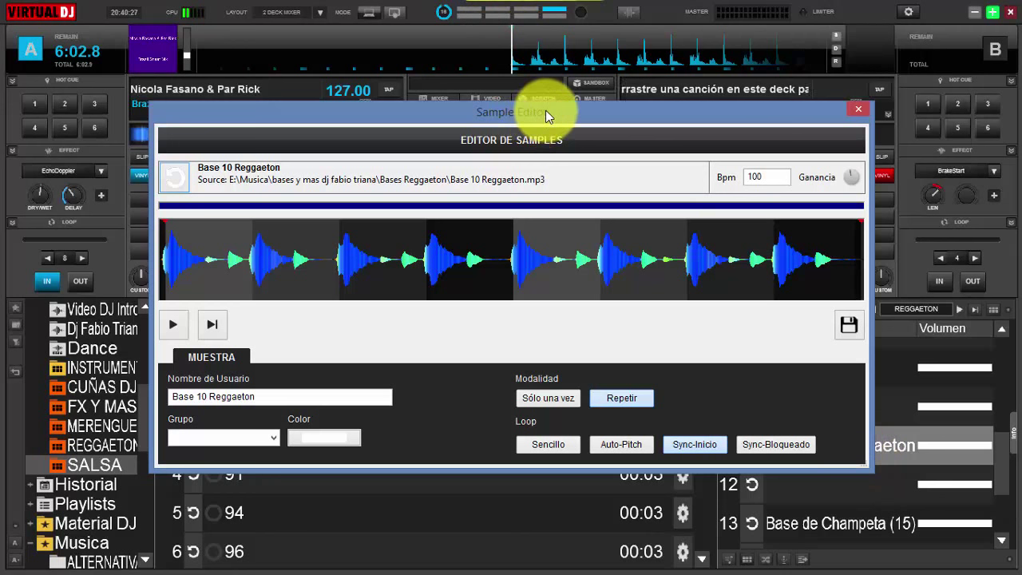
pyautogui.moveTo(546, 110); pyautogui.dragTo(550, 86)
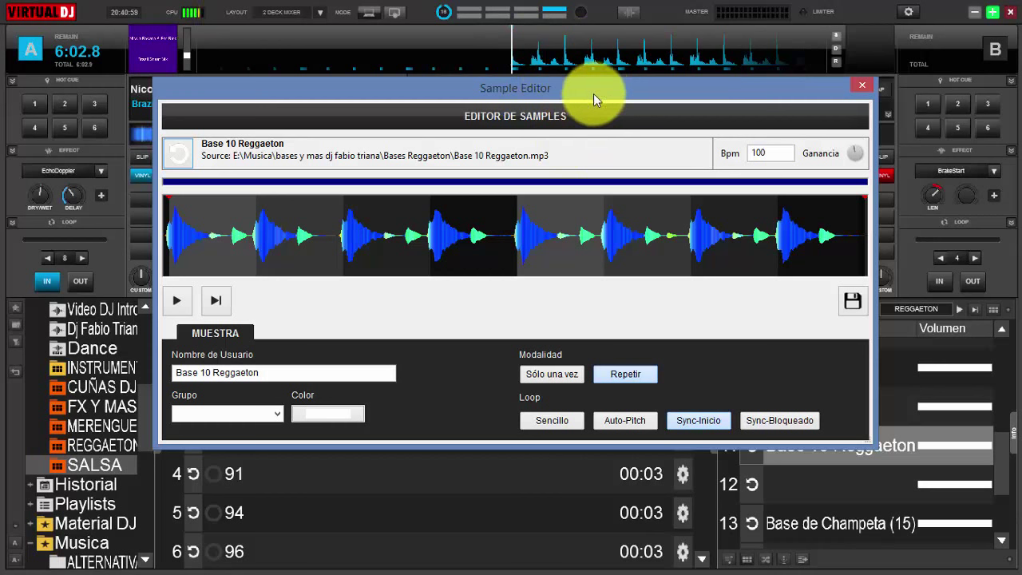
# - Check the group list and the colour picker of the Base 10 Reggaeton sample without choosing anything
pyautogui.click(278, 411)
pyautogui.click(278, 411)
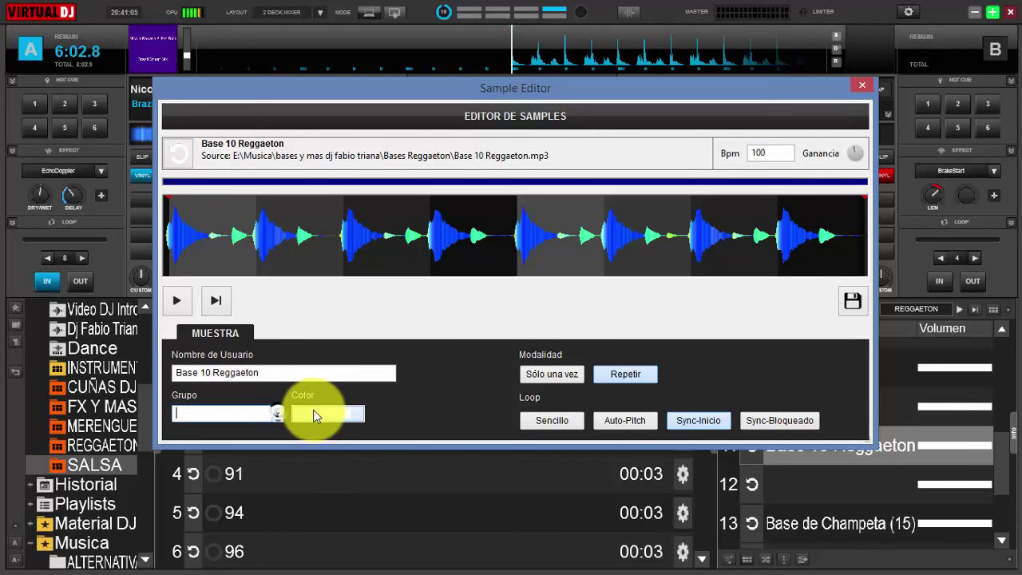
pyautogui.click(316, 413)
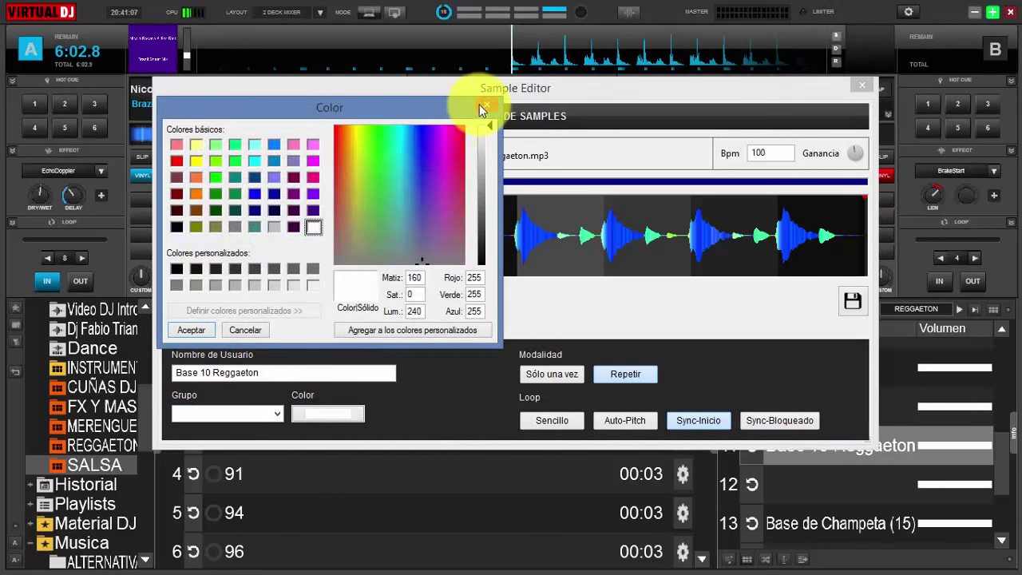
pyautogui.click(488, 107)
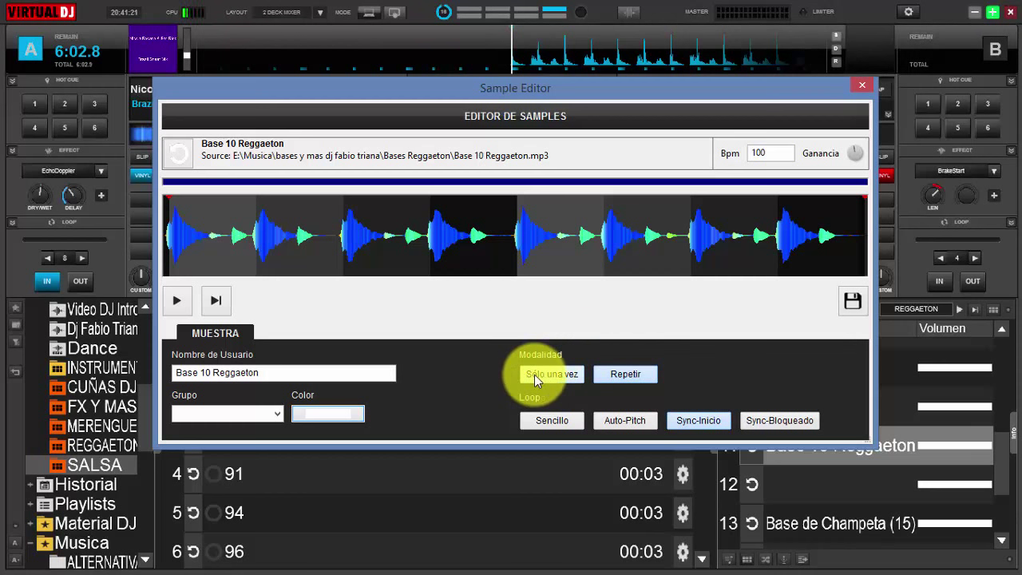
# - Examine the sample's loop options Sencillo and Sync-Bloqueado and its Bpm value, and close the sample editor
pyautogui.click(540, 420)
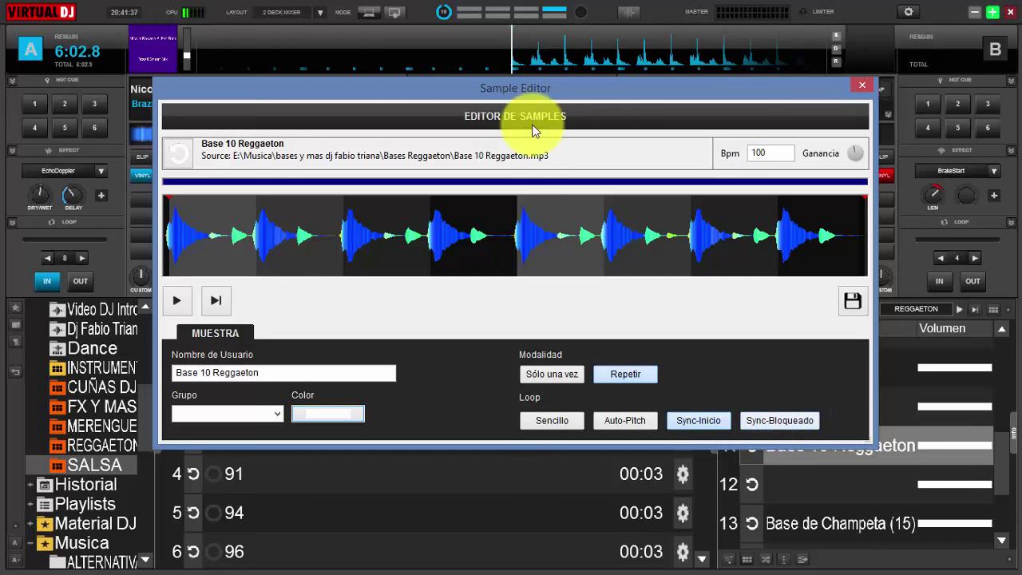
pyautogui.click(776, 421)
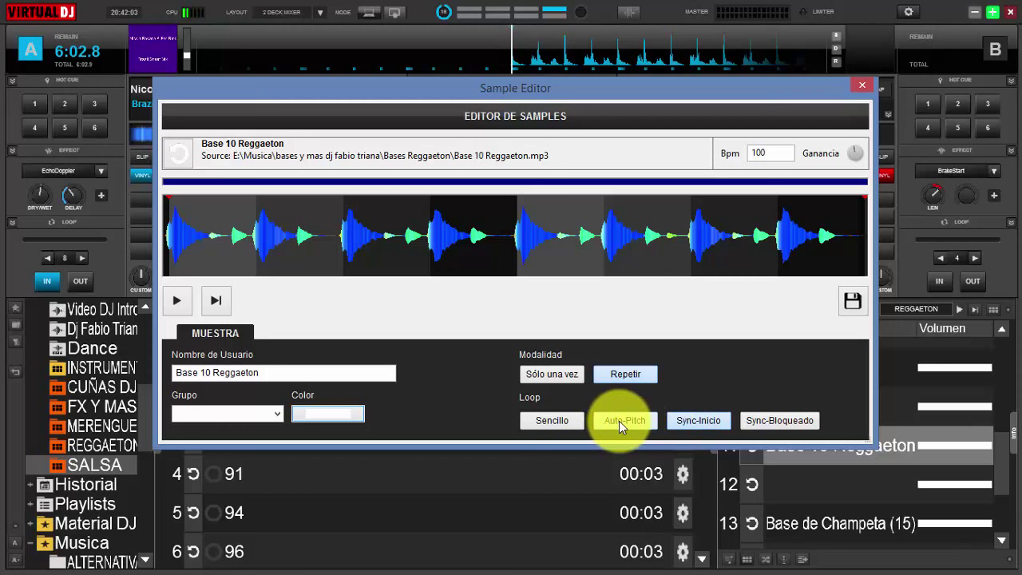
pyautogui.click(545, 422)
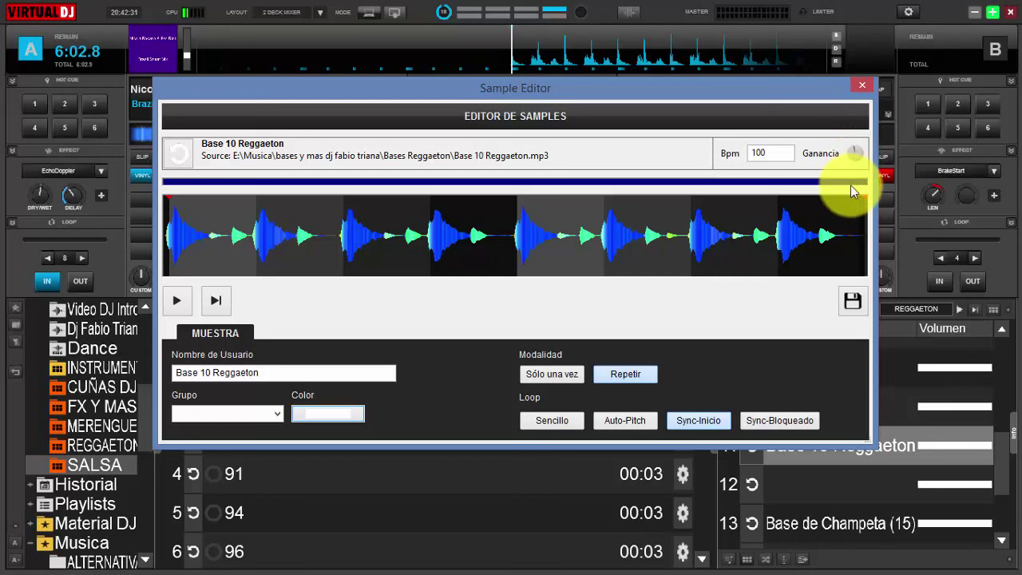
pyautogui.click(770, 151)
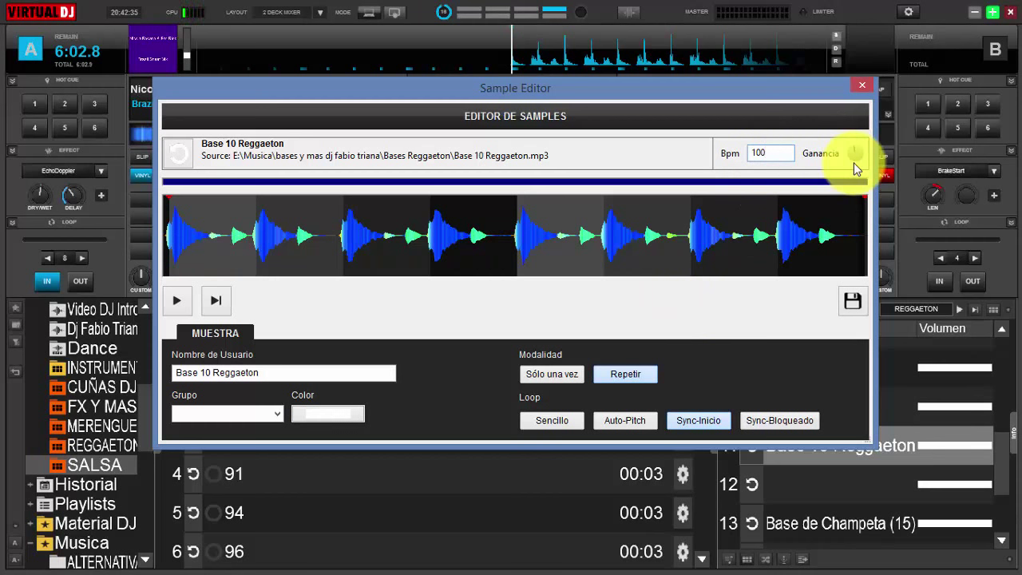
pyautogui.click(863, 86)
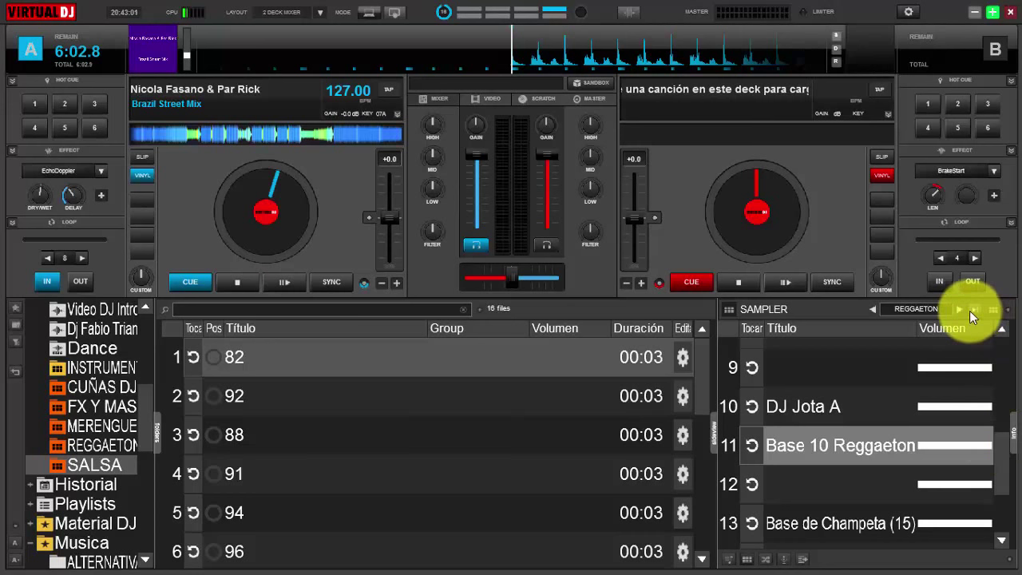
# - Check the group assignment options of the Base 10 Reggaeton sample in the REGGAETON bank without choosing one
pyautogui.moveTo(995, 441); pyautogui.dragTo(1004, 326)
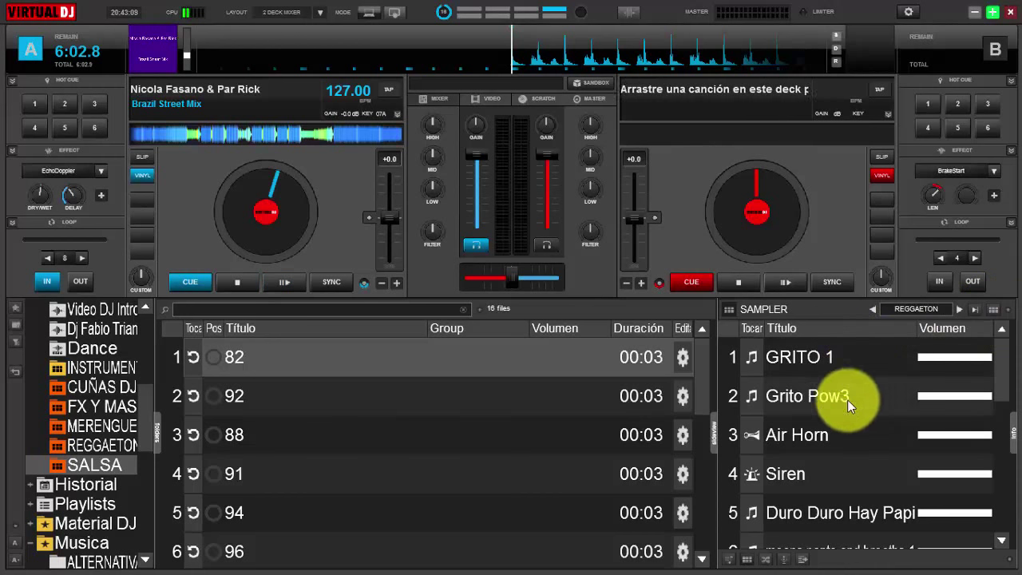
pyautogui.scroll(-3, 876, 482)
pyautogui.rightClick(833, 356)
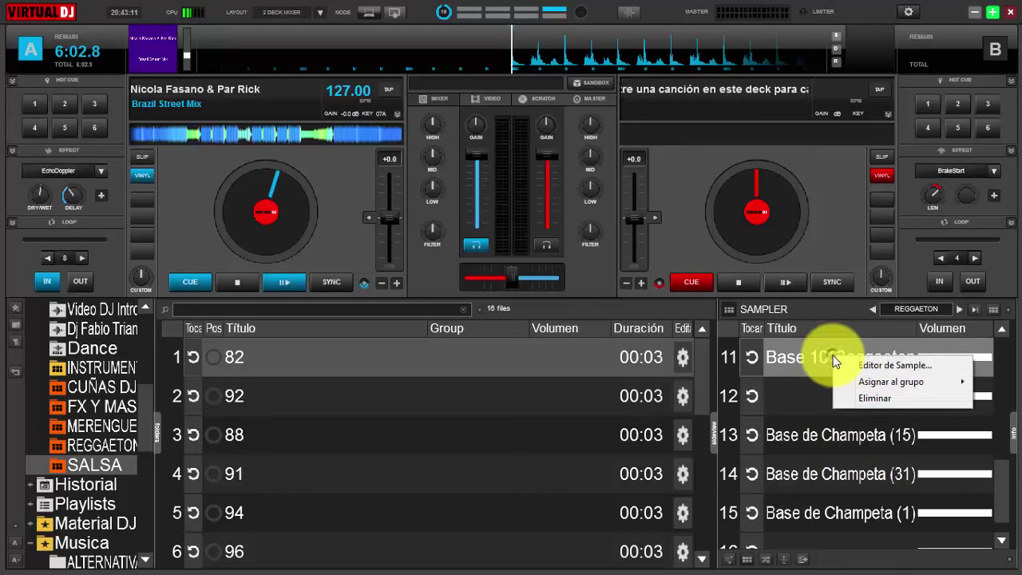
pyautogui.moveTo(910, 382)
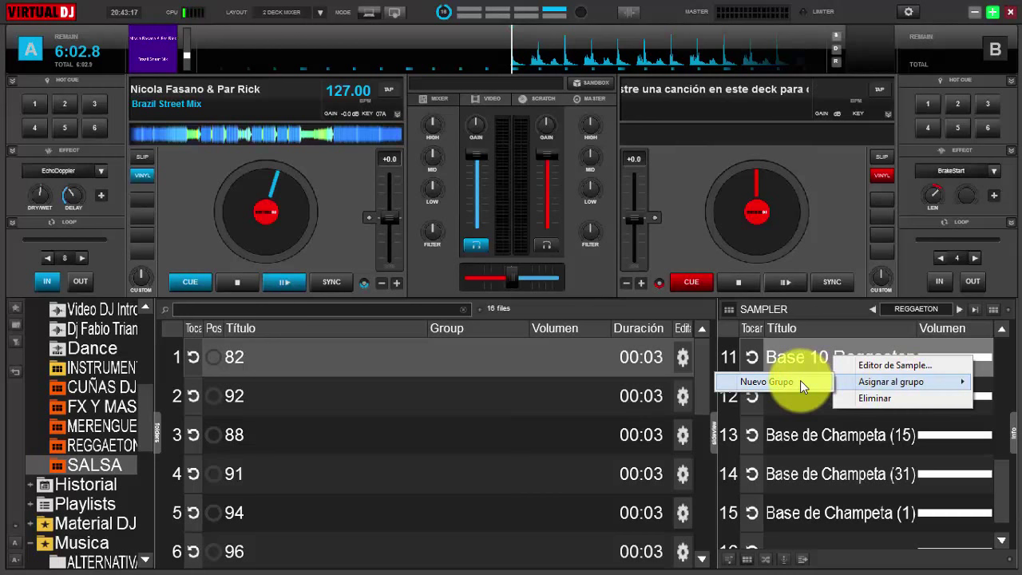
pyautogui.click(926, 307)
# - Switch the sampler to the INSTRUMENTS bank and display its samples as pads
pyautogui.click(925, 307)
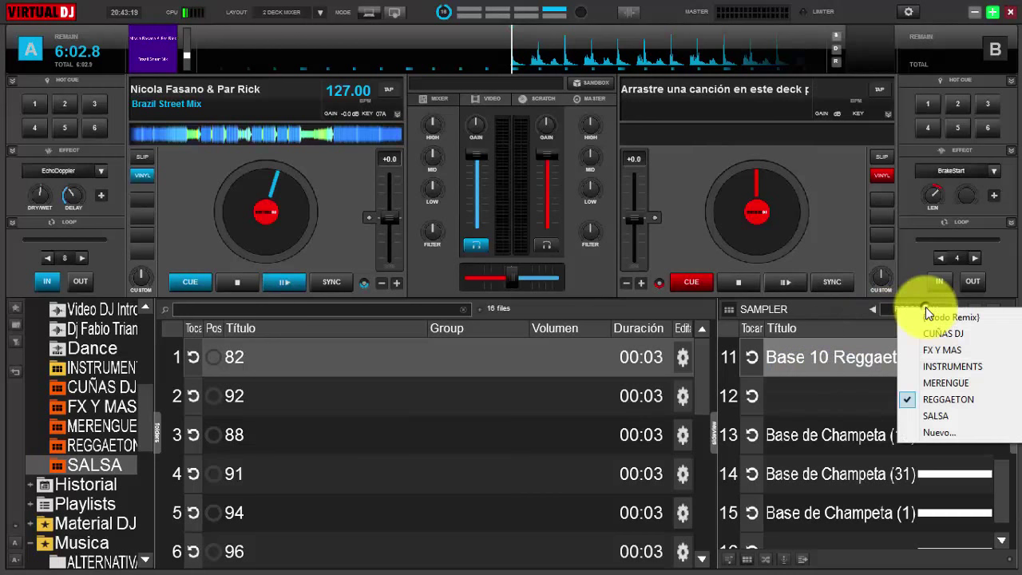
pyautogui.click(953, 364)
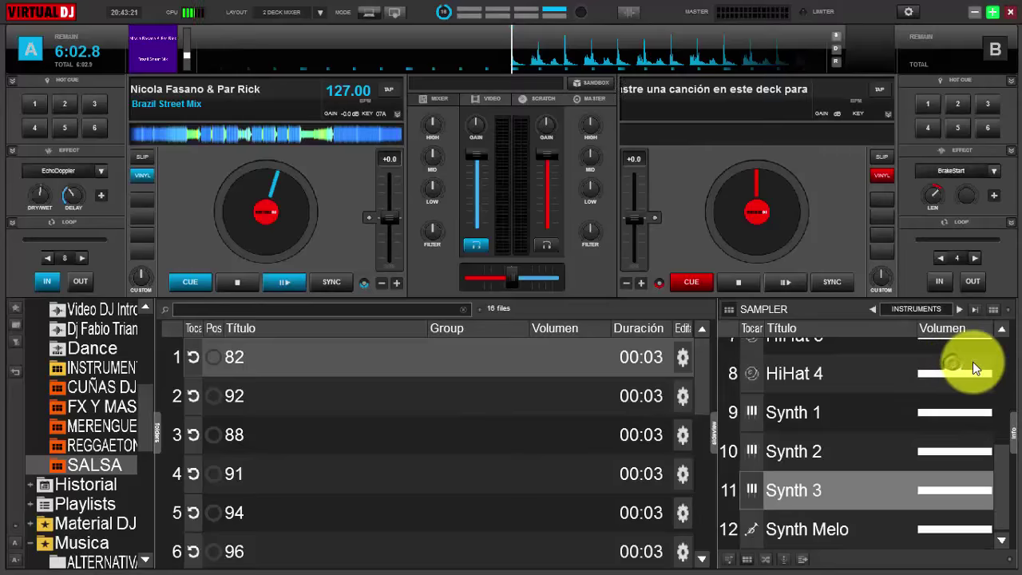
pyautogui.click(993, 310)
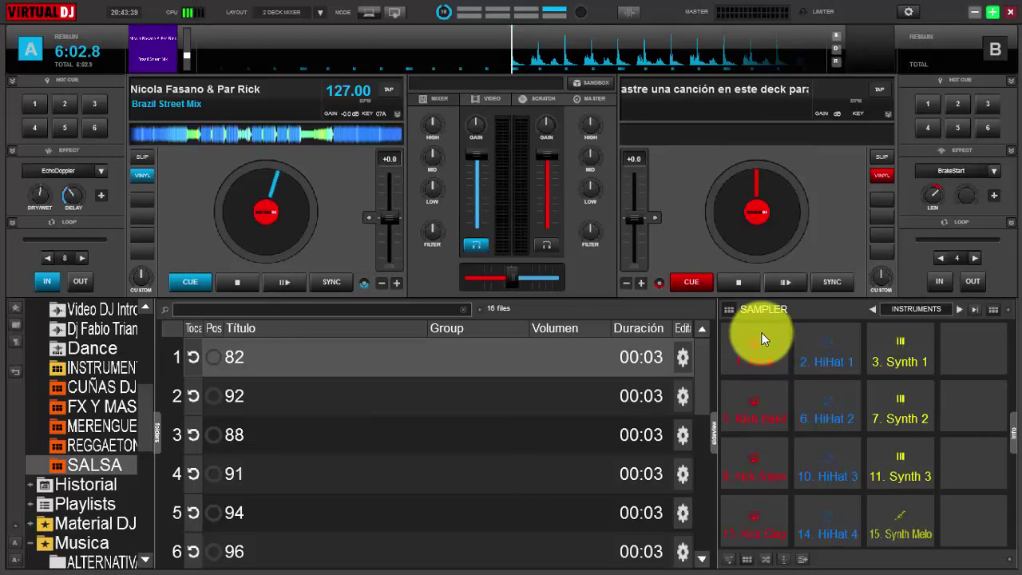
# - Select Encendido/Apagado as the trigger mode (Modo disparo) for the INSTRUMENTS bank
pyautogui.click(1007, 313)
pyautogui.moveTo(967, 319)
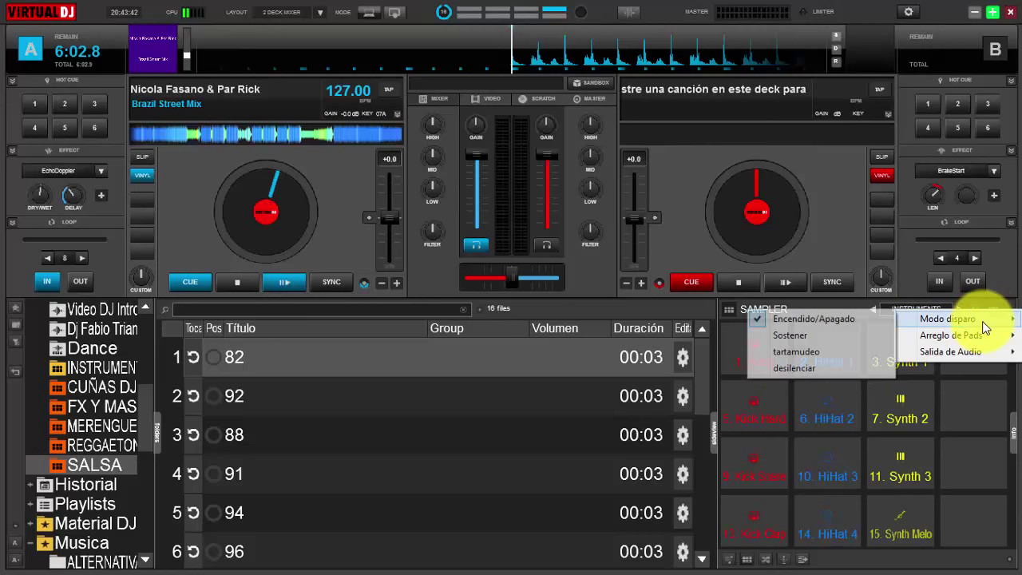
pyautogui.click(784, 319)
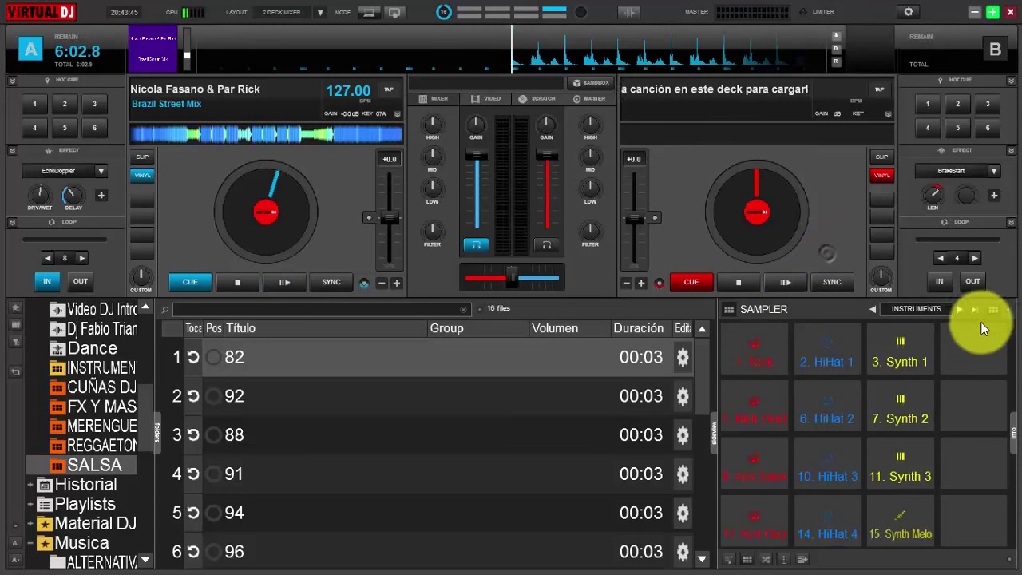
# - Show the INSTRUMENTS bank as a list and check the group assignment option of the Synth 3 sample without choosing anything
pyautogui.click(994, 310)
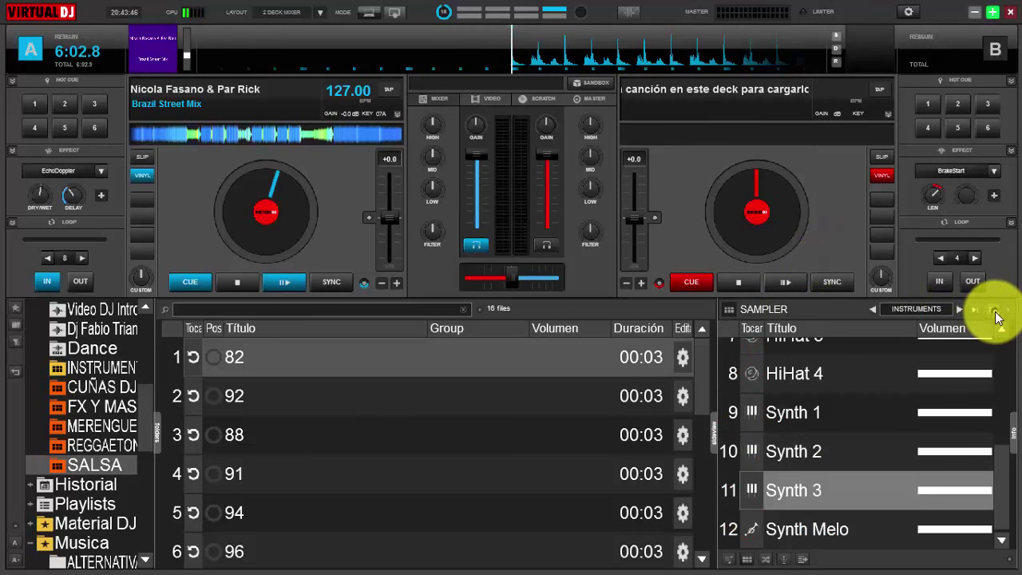
pyautogui.rightClick(833, 484)
pyautogui.moveTo(877, 519)
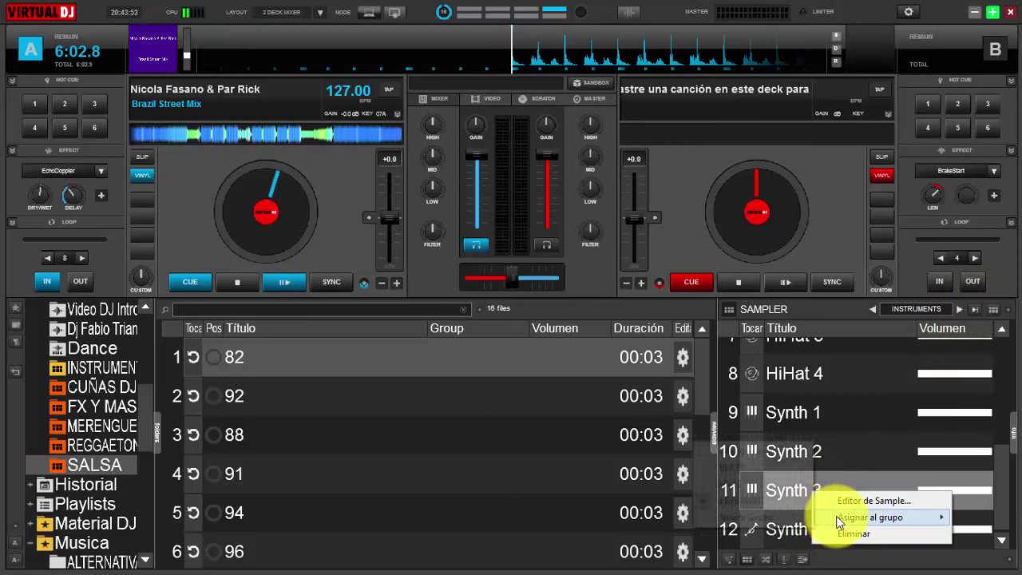
pyautogui.moveTo(839, 519)
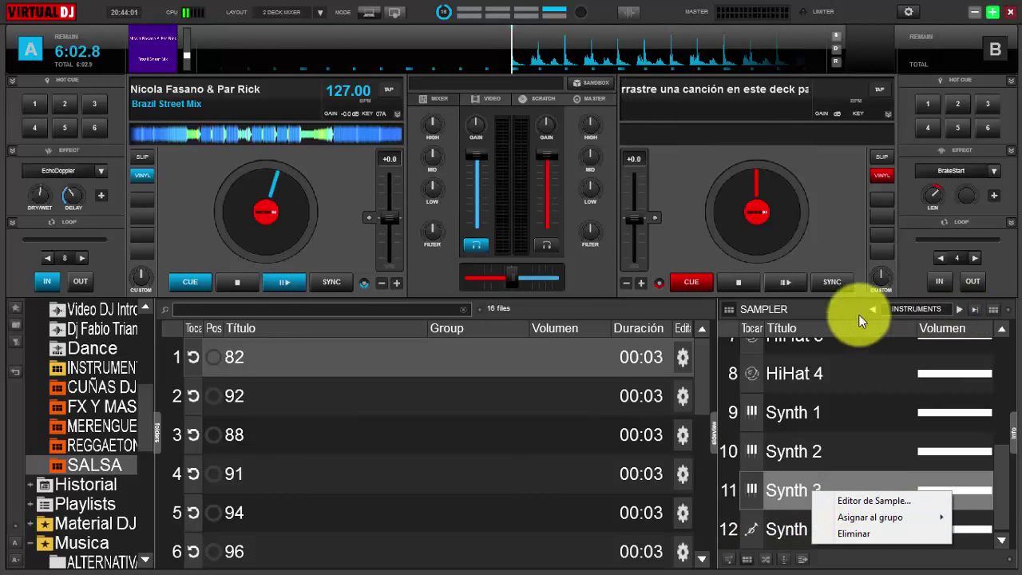
pyautogui.click(824, 309)
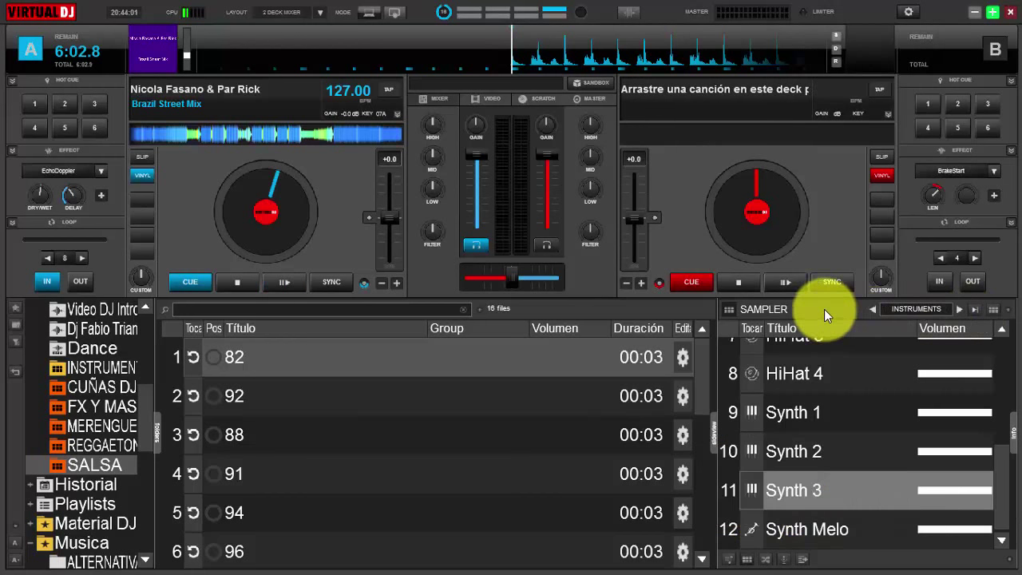
# - Return the INSTRUMENTS bank to pads and play the Kick, Kick Hard, KickSnare and HiHat 2 samples
pyautogui.click(991, 310)
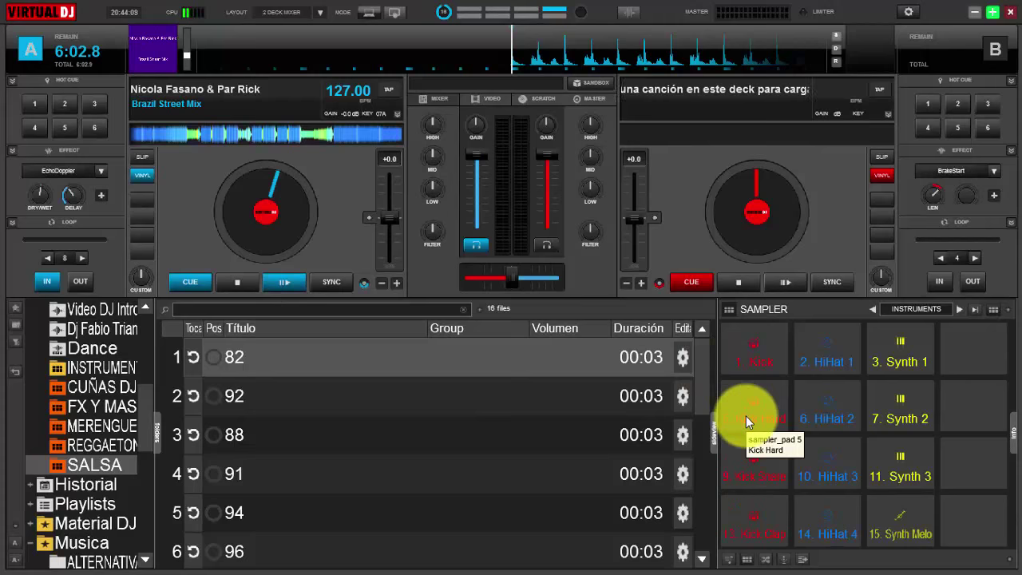
pyautogui.click(748, 352)
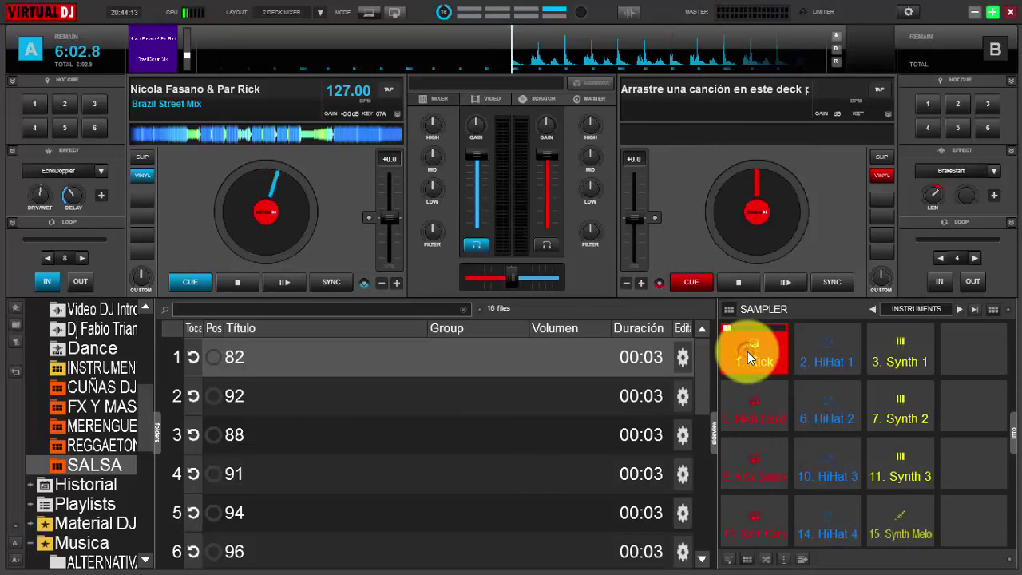
pyautogui.click(755, 409)
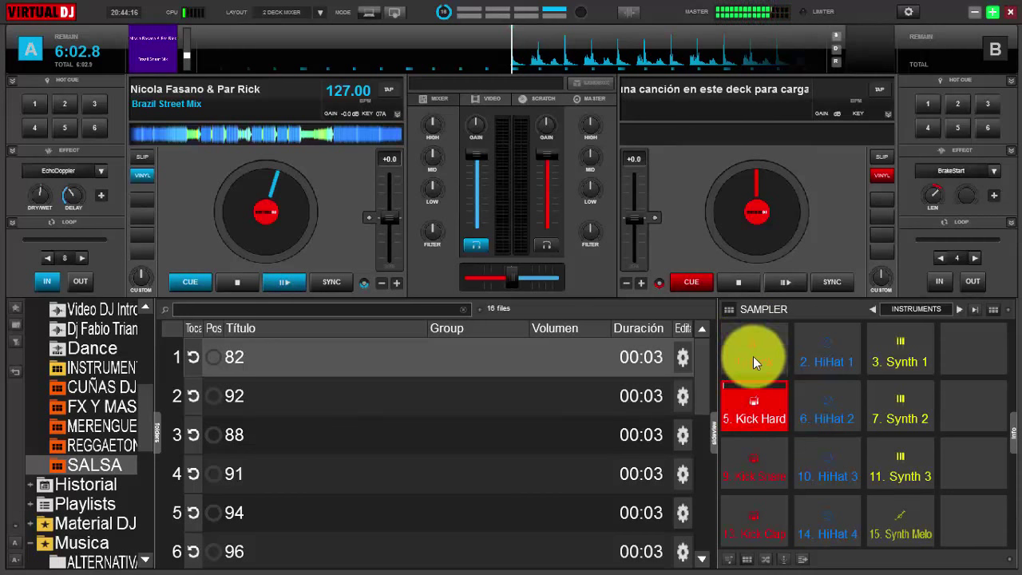
pyautogui.click(756, 467)
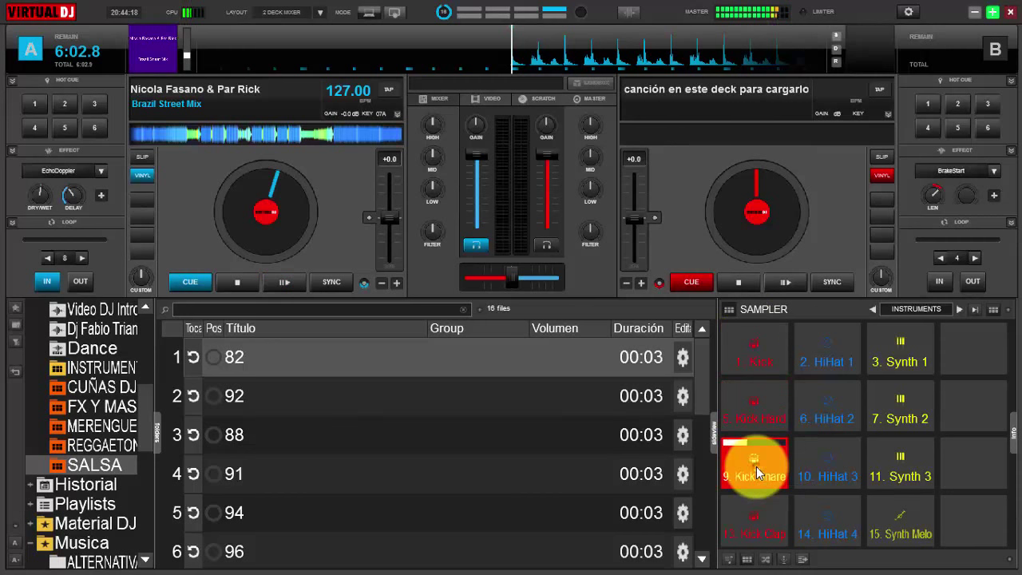
pyautogui.click(757, 402)
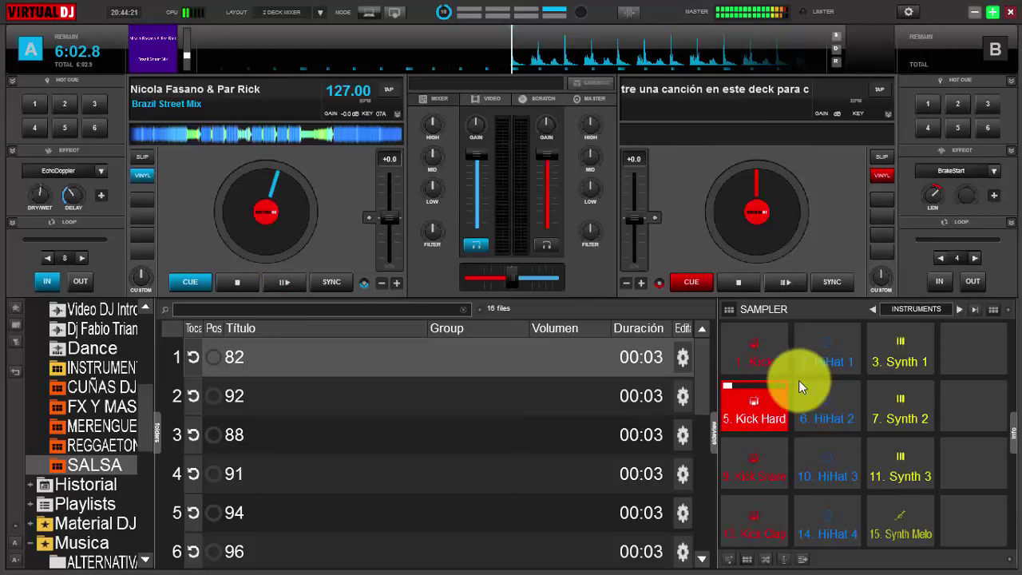
pyautogui.click(834, 404)
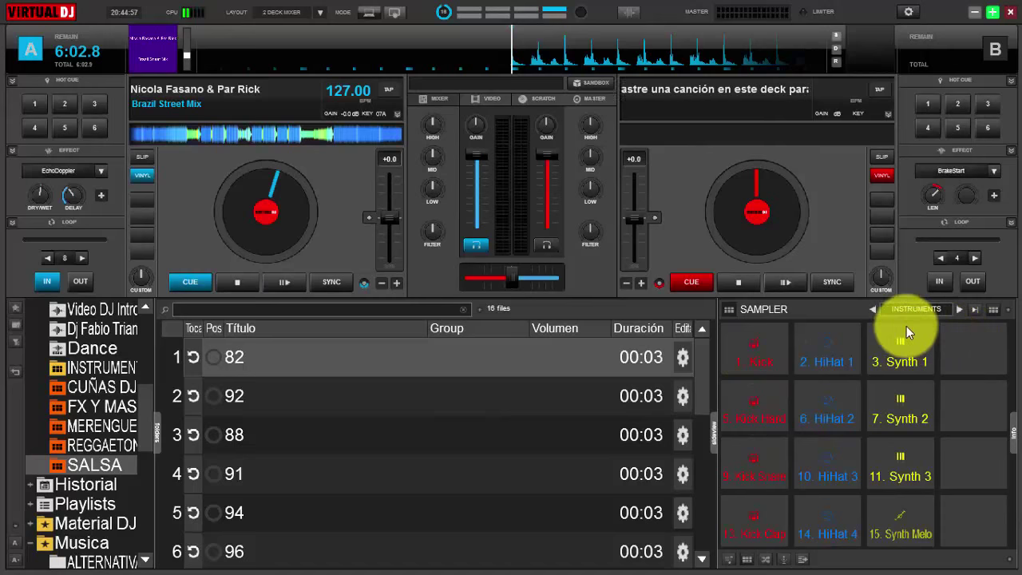
# - View the Synth 3 sample's options in the list display without choosing any, and return to the pads
pyautogui.click(993, 310)
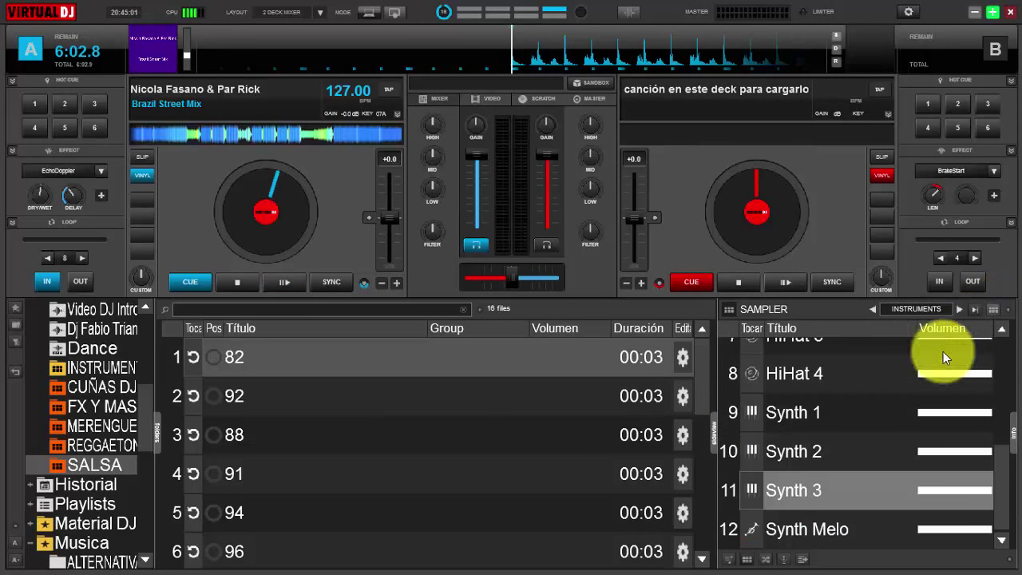
pyautogui.rightClick(799, 491)
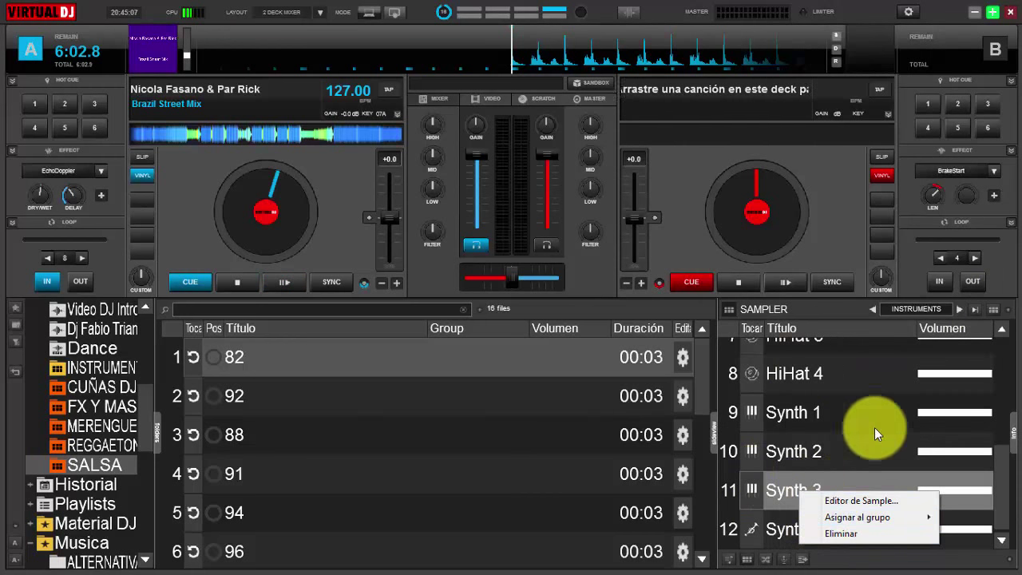
pyautogui.click(839, 311)
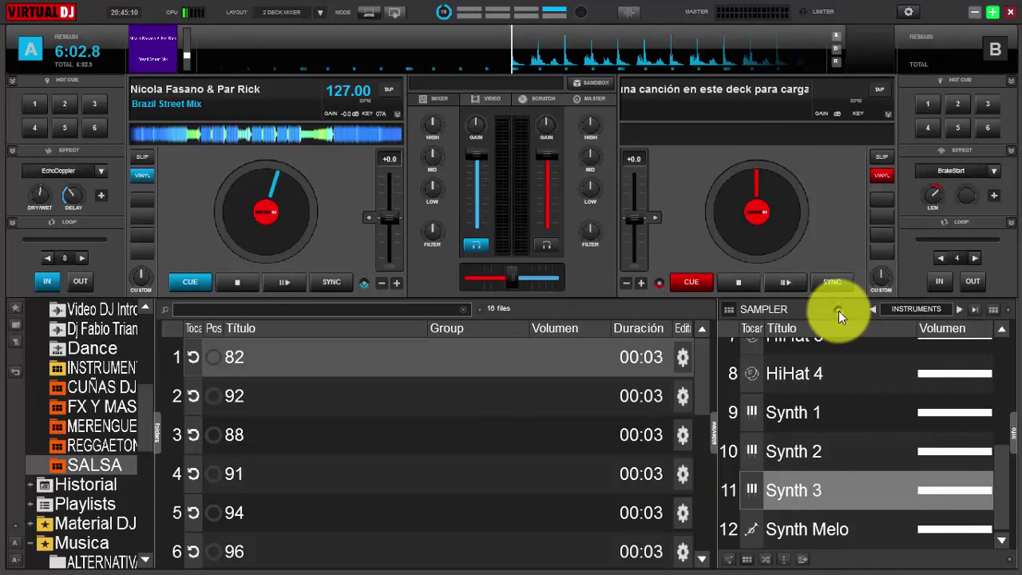
pyautogui.click(994, 309)
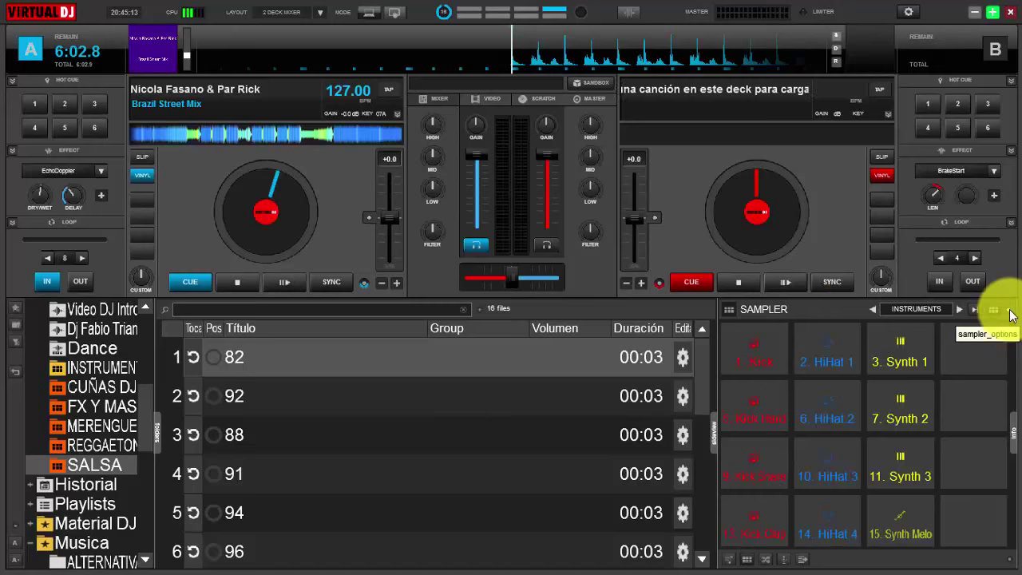
# - Examine the sampler's trigger modes Encendido/Apagado, Sostener, tartamudeo and desilenciar without changing the mode
pyautogui.click(1012, 315)
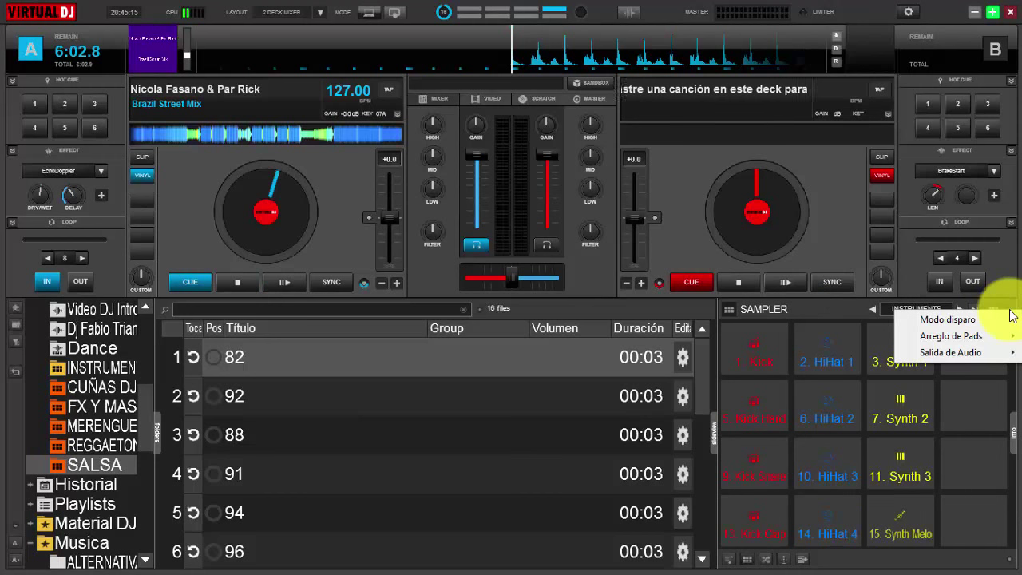
pyautogui.moveTo(964, 322)
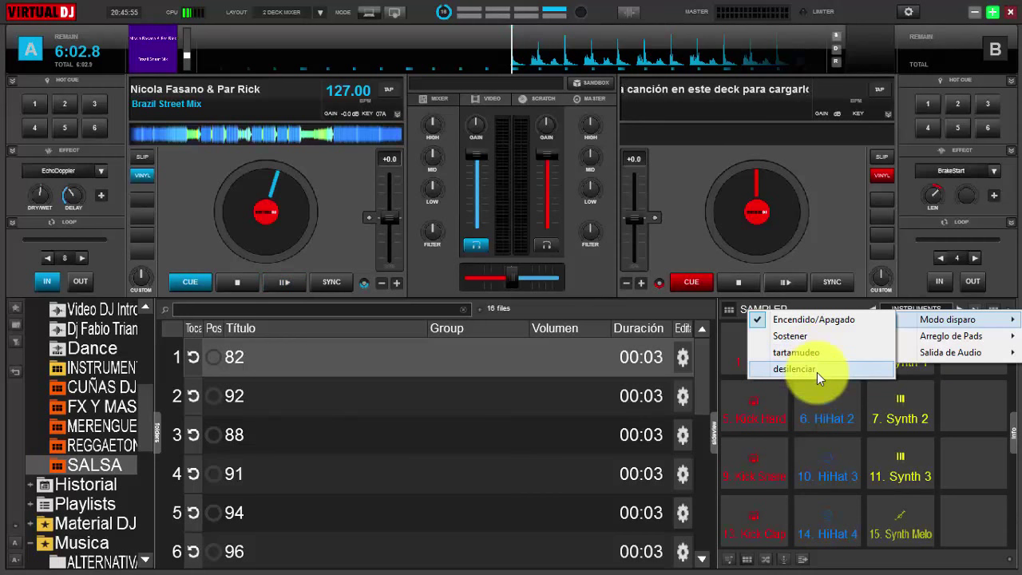
pyautogui.click(821, 302)
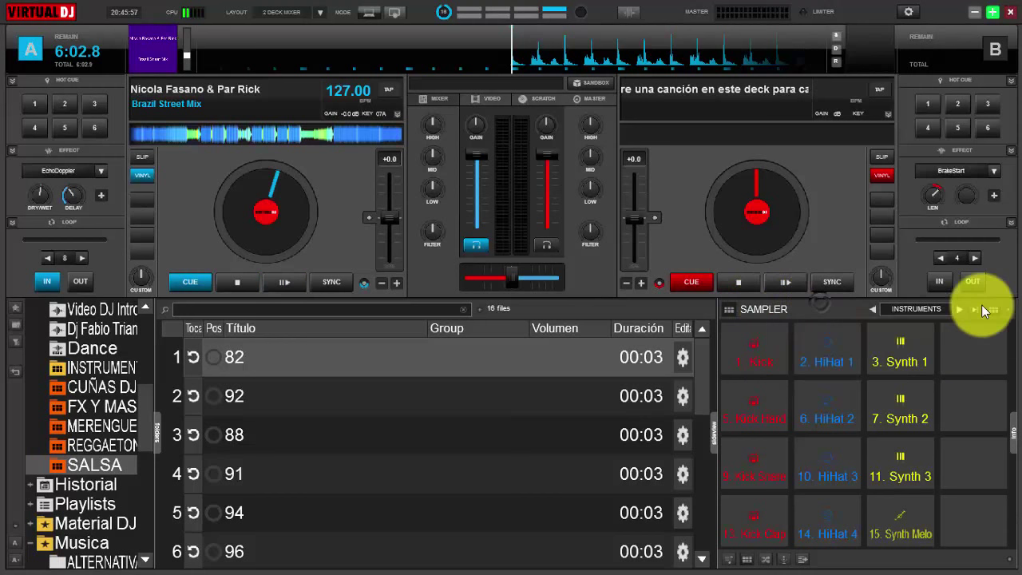
# - Switch the sampler to the CUÑAS DJ bank and play its "una ves mas" sample in the Encendido/Apagado trigger mode
pyautogui.click(918, 309)
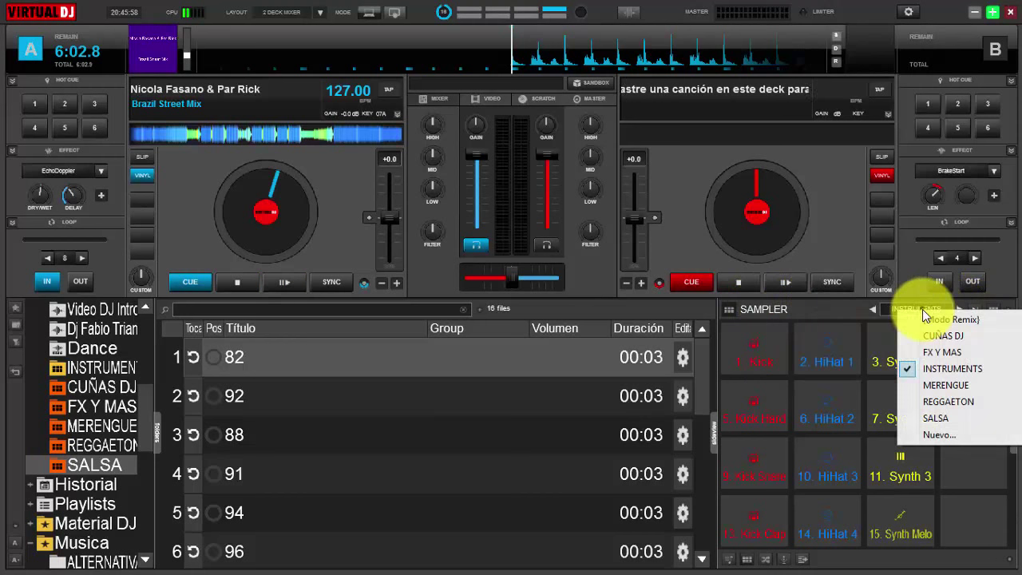
pyautogui.click(963, 336)
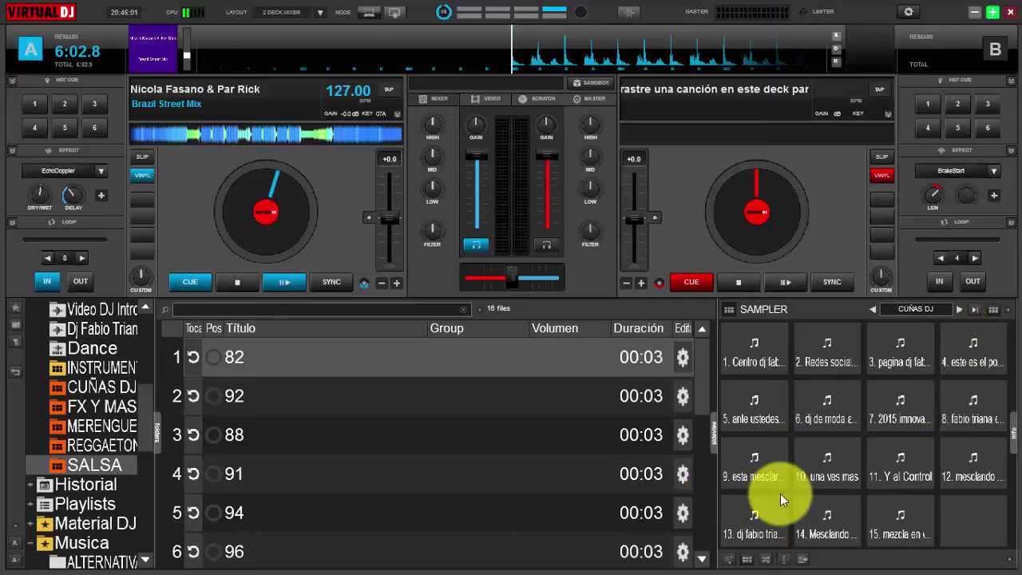
pyautogui.click(1009, 311)
pyautogui.moveTo(961, 335)
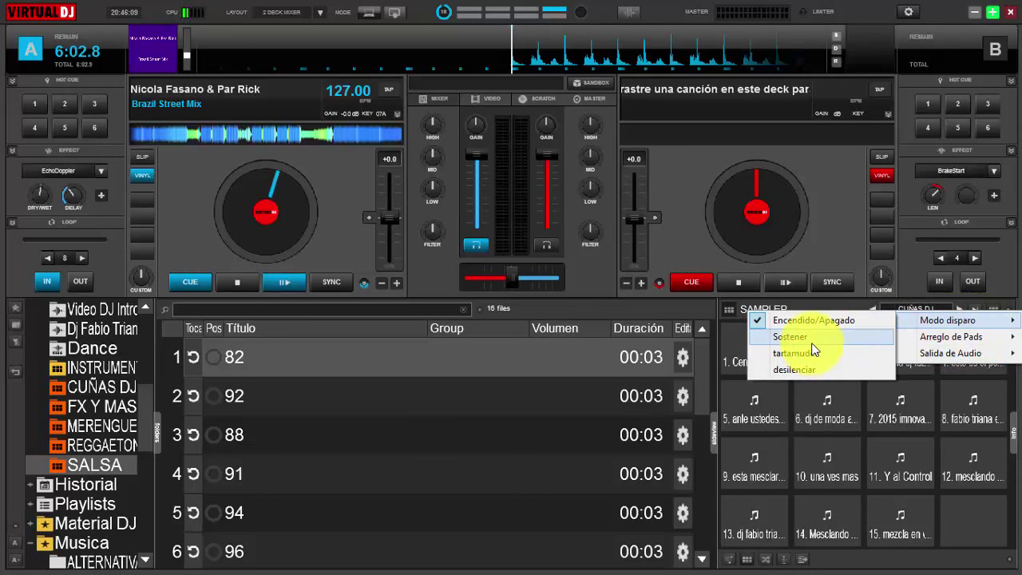
pyautogui.click(810, 320)
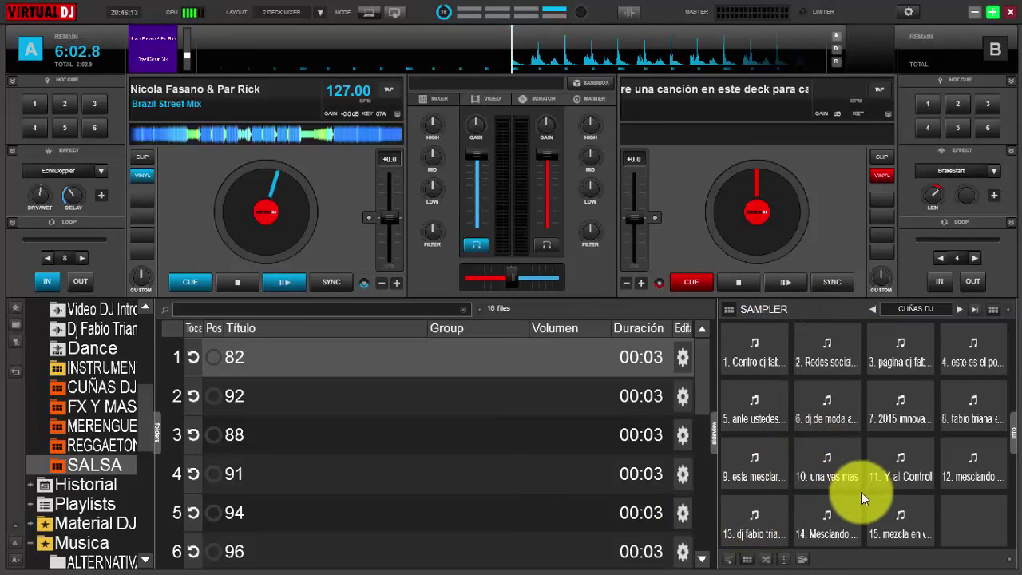
pyautogui.click(823, 463)
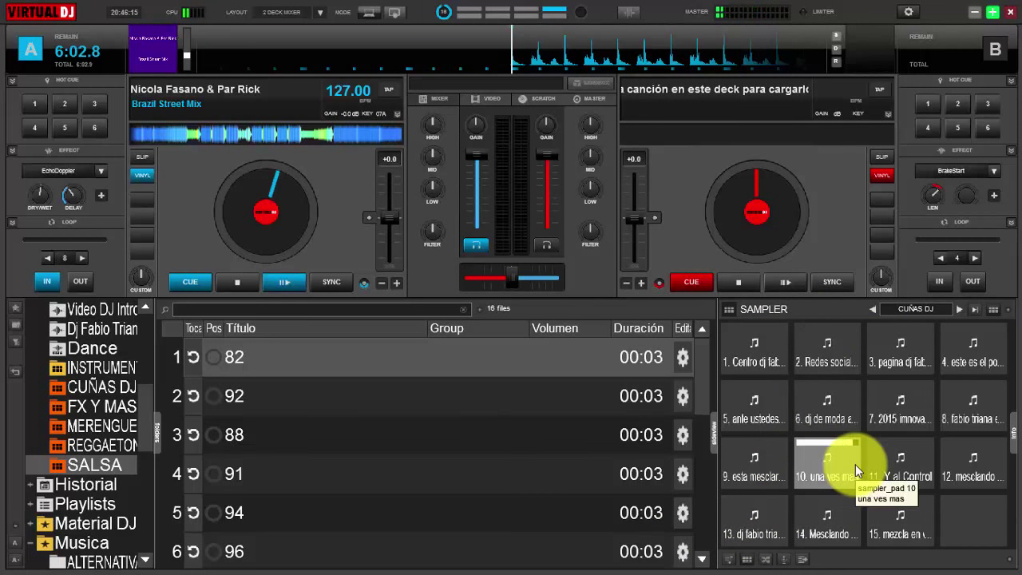
# - Set the CUÑAS DJ bank's trigger mode to Sostener and play the "una ves mas" sample several times
pyautogui.click(1008, 311)
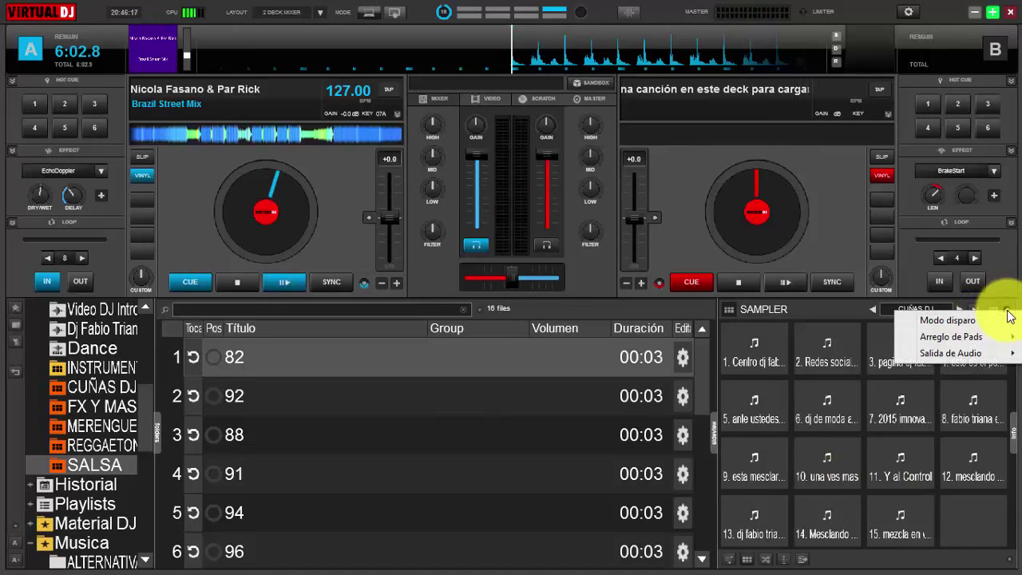
pyautogui.moveTo(970, 322)
pyautogui.click(806, 334)
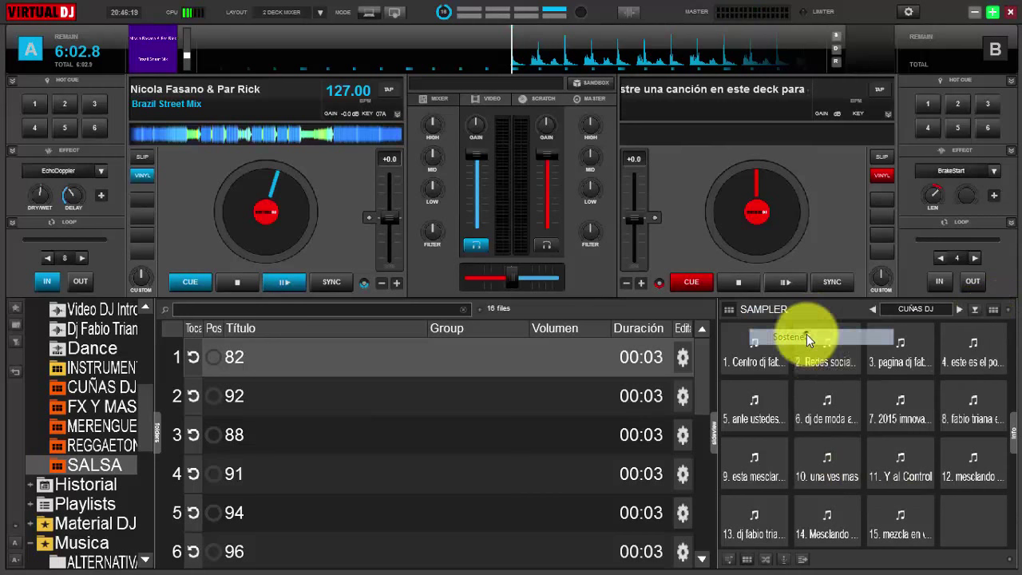
pyautogui.click(821, 466)
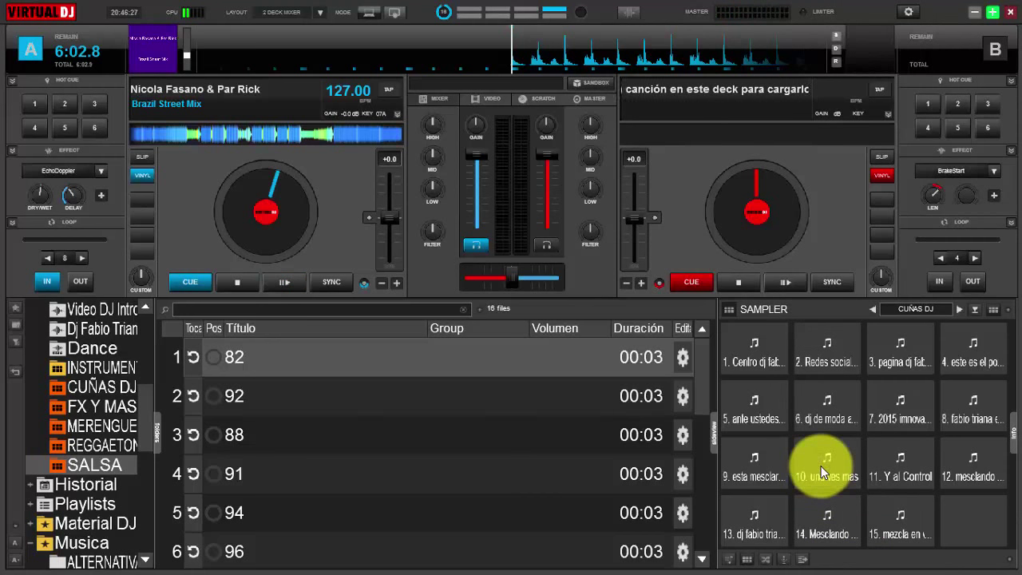
pyautogui.click(821, 466)
pyautogui.click(821, 466)
pyautogui.click(821, 466)
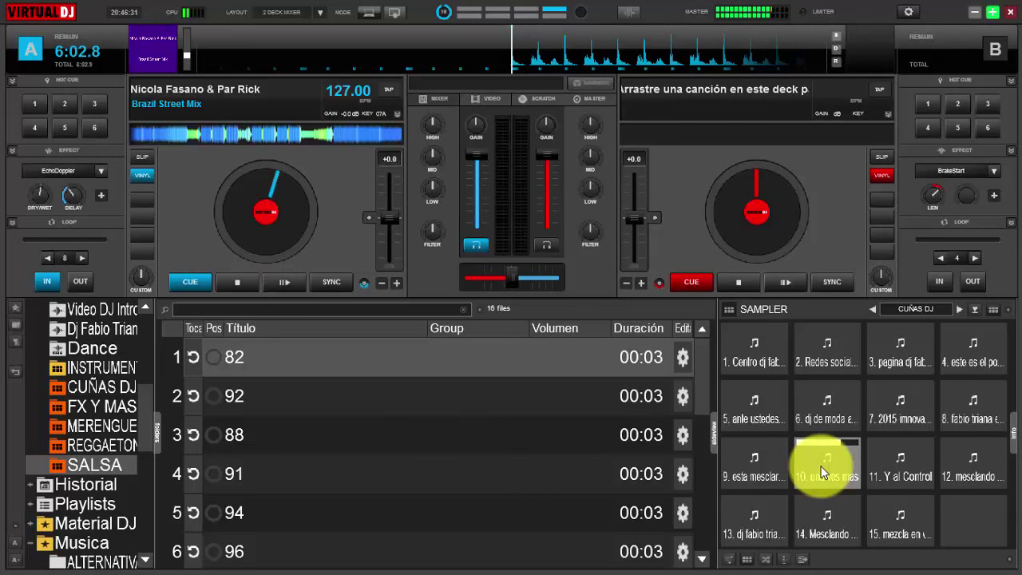
# - Set the CUÑAS DJ bank's trigger mode to tartamudeo and play the "una ves mas" sample
pyautogui.click(1009, 314)
pyautogui.moveTo(980, 318)
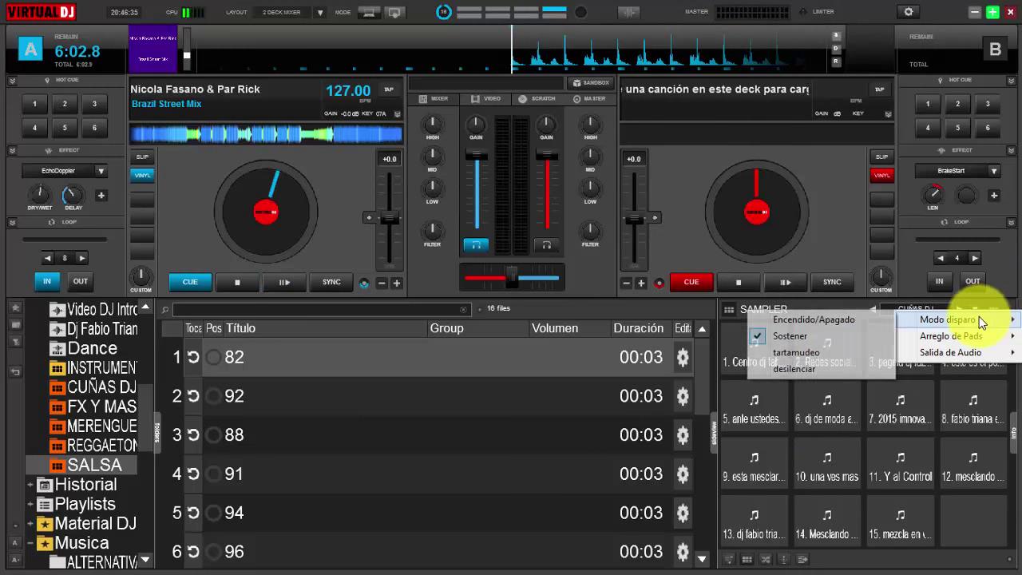
pyautogui.click(801, 350)
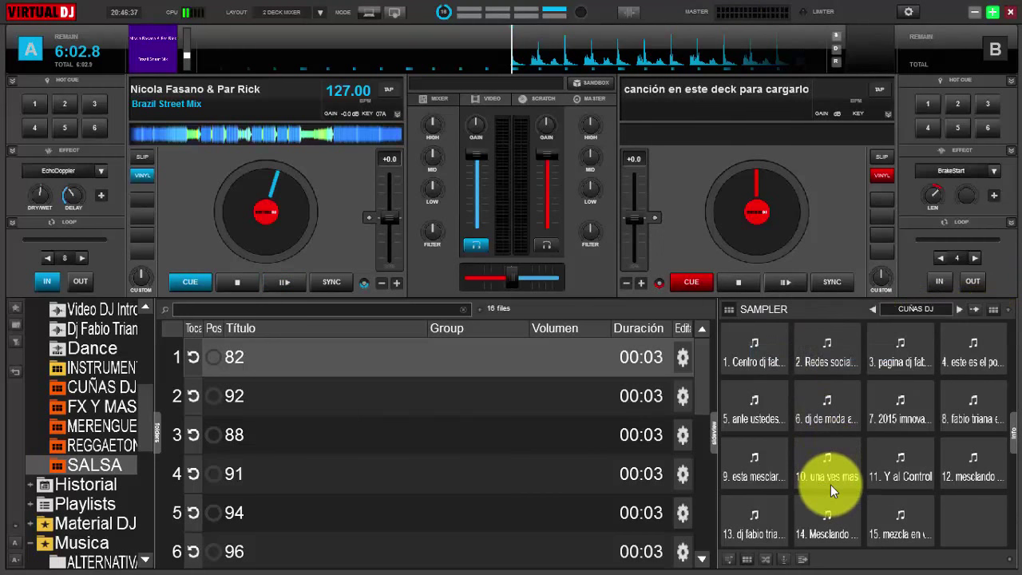
pyautogui.click(831, 454)
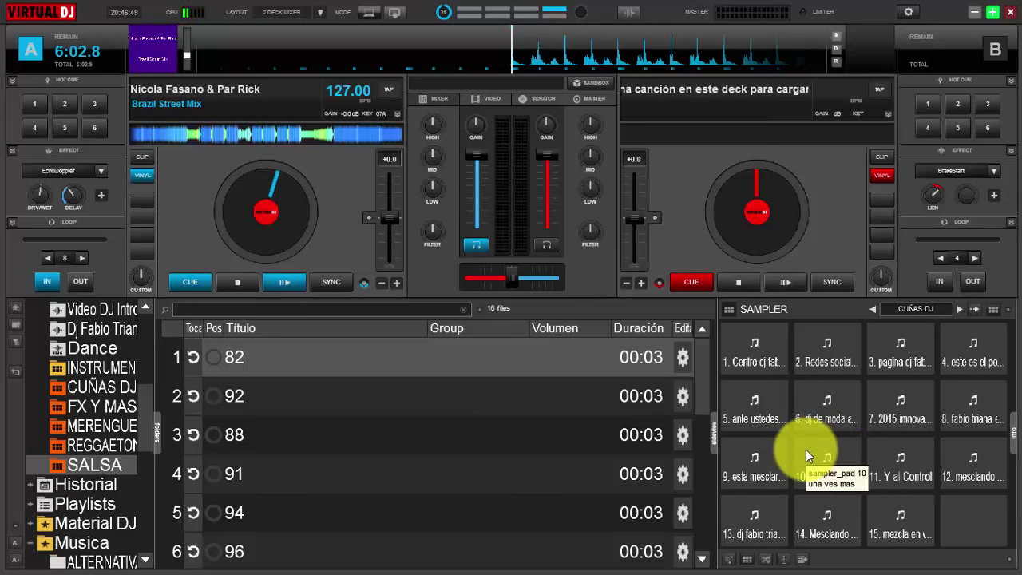
# - Set the CUÑAS DJ bank's trigger mode to desilenciar and play samples 10 and 5
pyautogui.click(1007, 314)
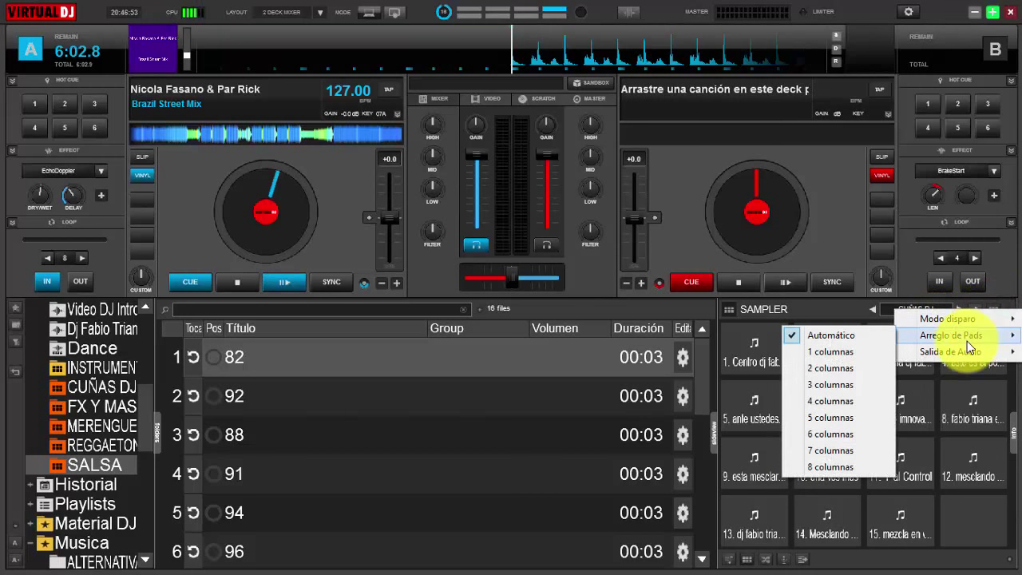
pyautogui.moveTo(956, 318)
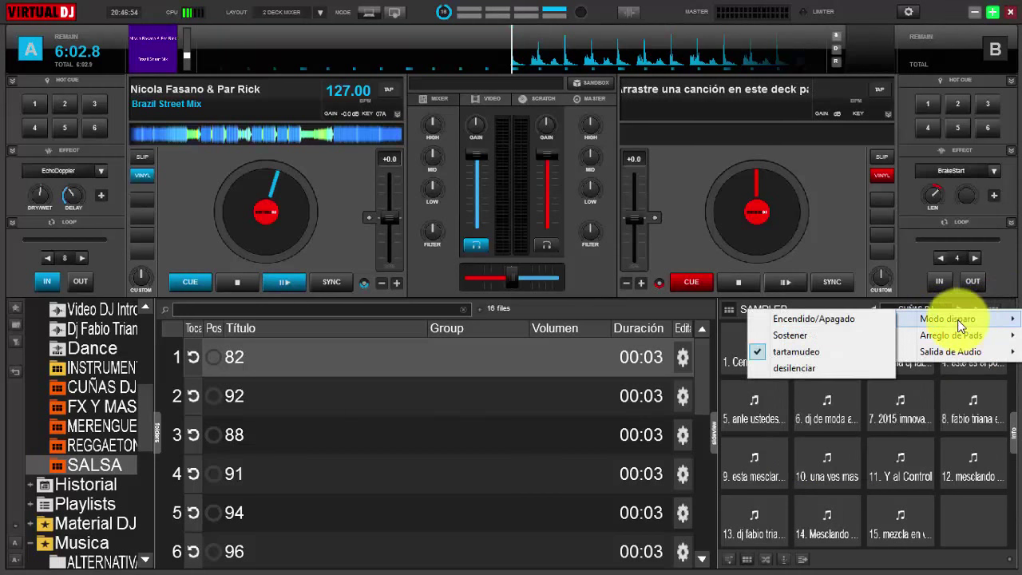
pyautogui.click(808, 368)
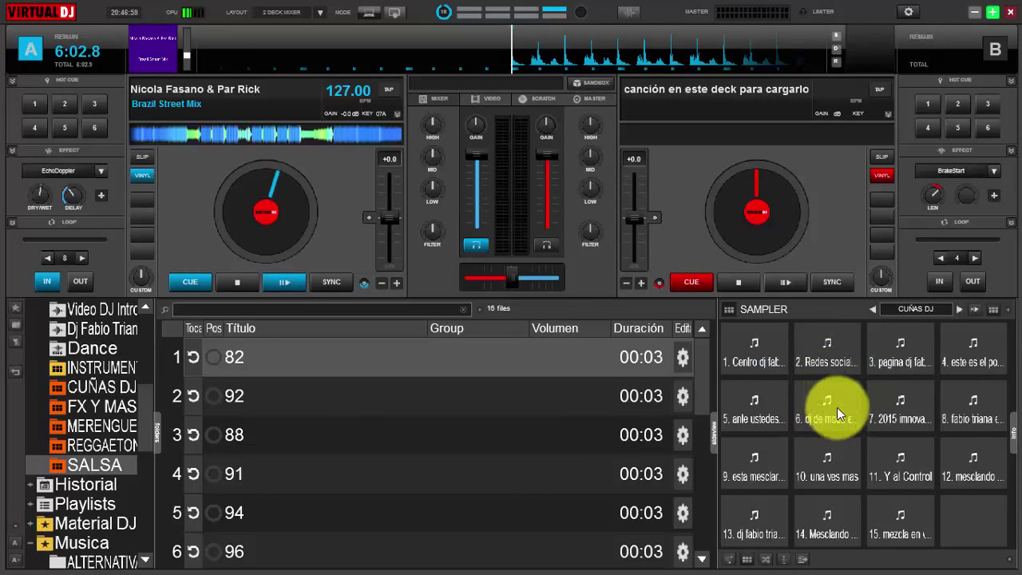
pyautogui.click(827, 457)
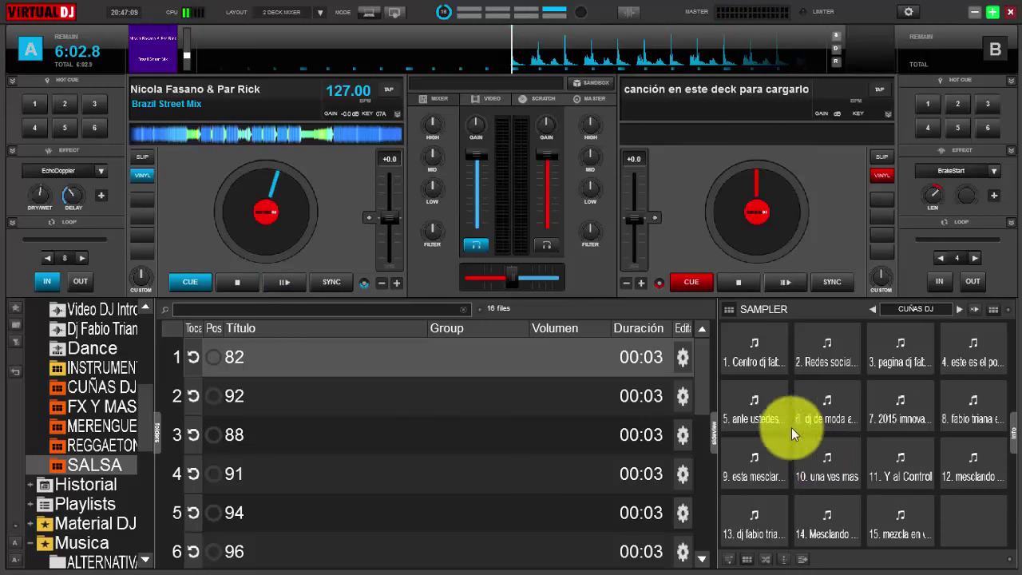
pyautogui.click(750, 407)
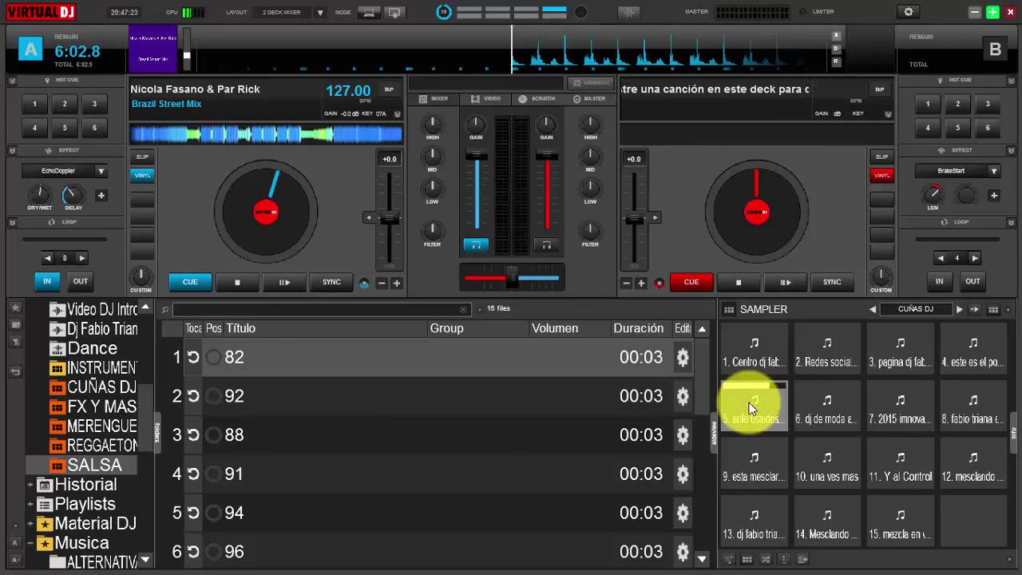
# - Set the CUÑAS DJ bank's trigger mode back to Encendido/Apagado
pyautogui.click(1011, 311)
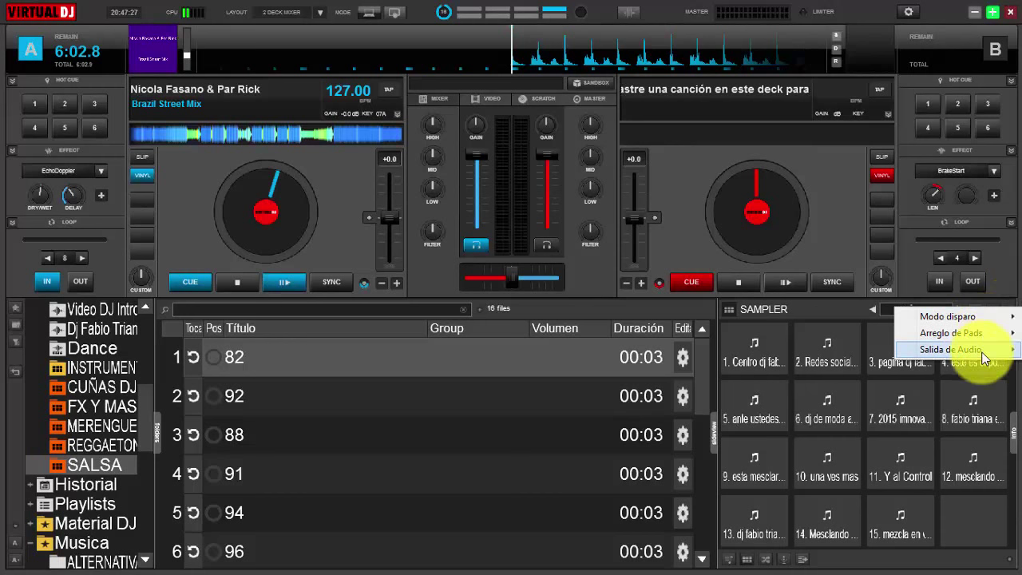
pyautogui.moveTo(982, 358)
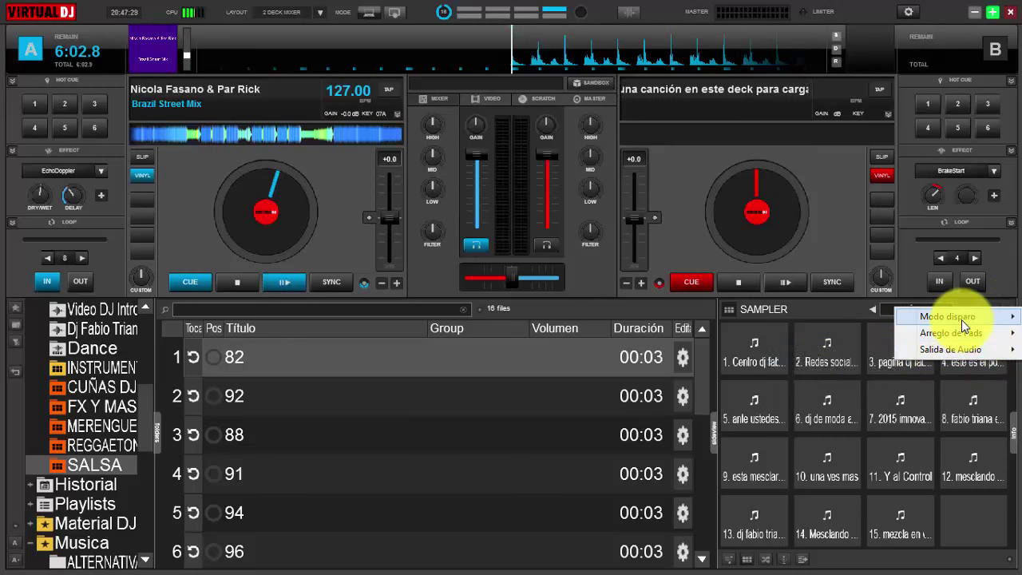
pyautogui.moveTo(962, 319)
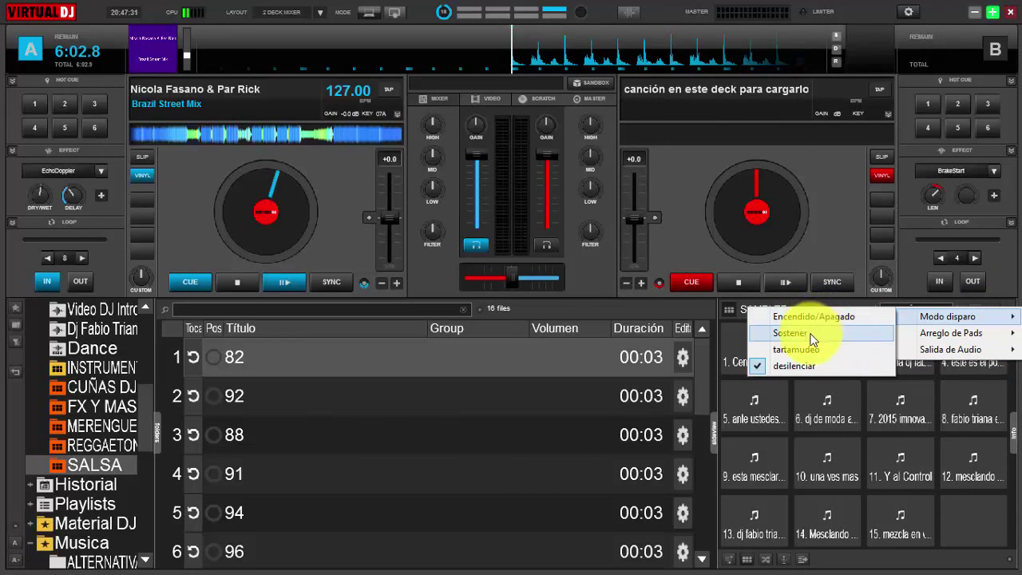
pyautogui.click(817, 316)
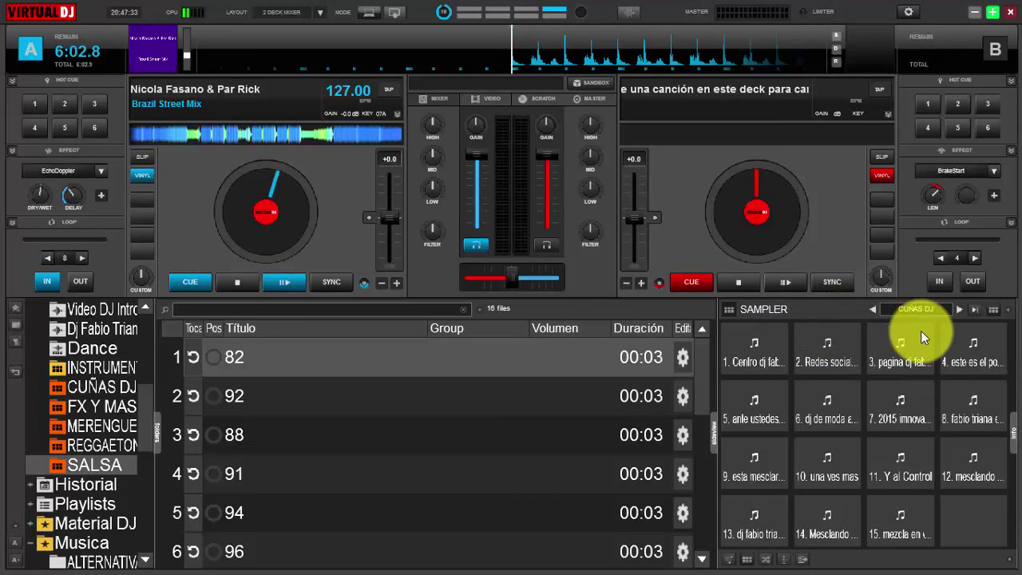
# - View the sampler's pad layout options, from Automático to 8 columns, without changing the layout
pyautogui.click(995, 310)
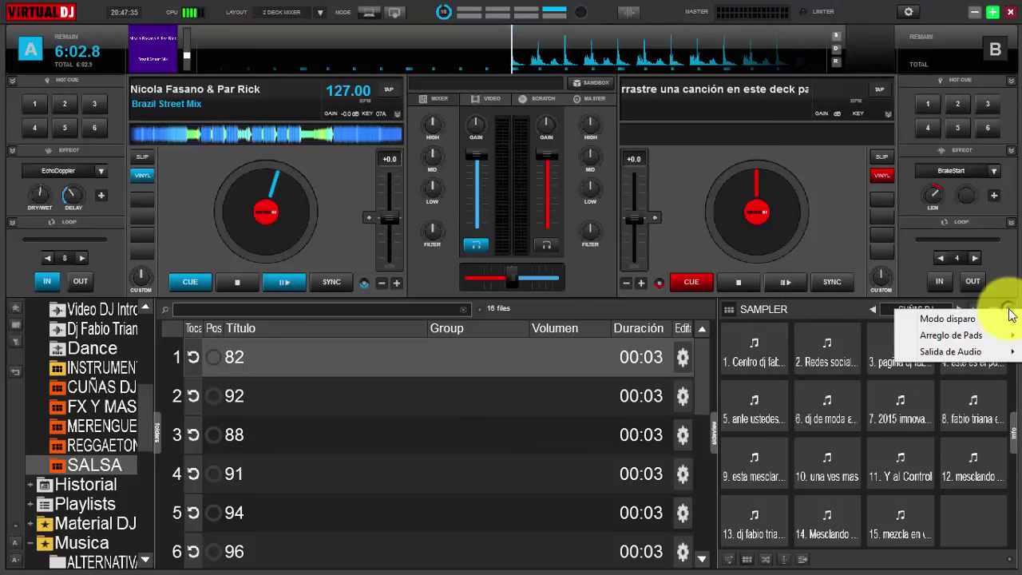
pyautogui.moveTo(959, 335)
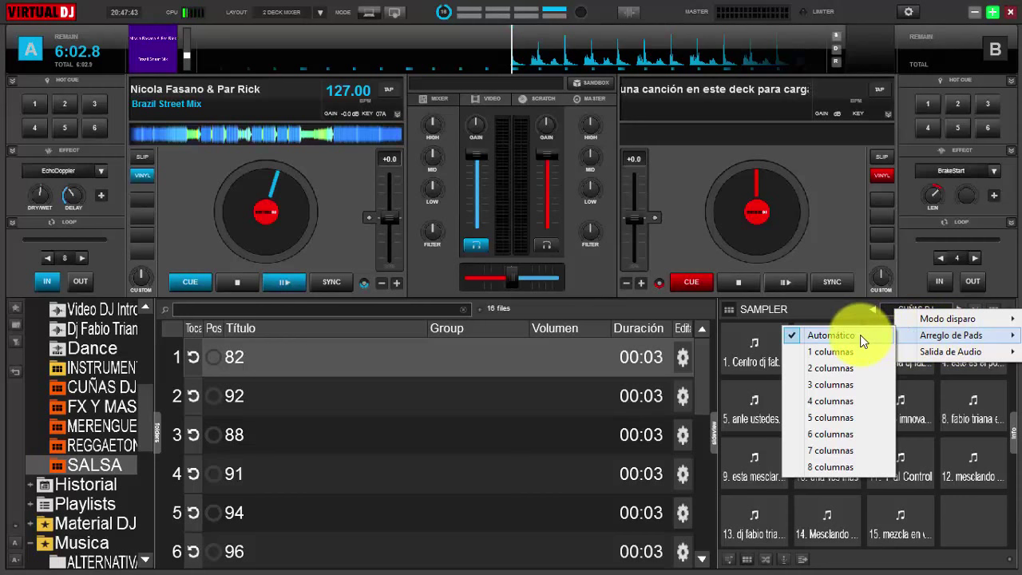
pyautogui.click(820, 308)
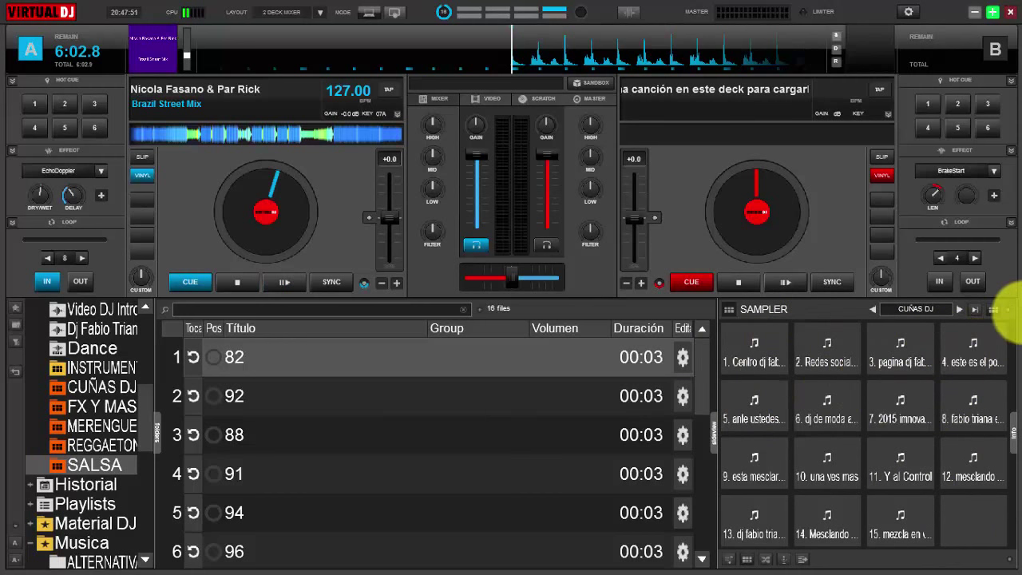
pyautogui.click(1007, 311)
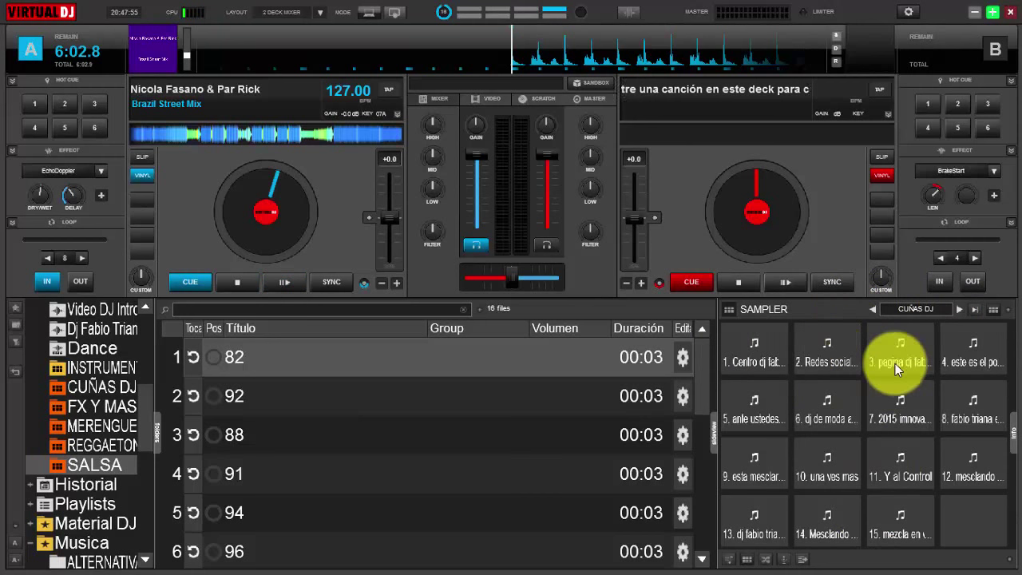
# - Try the sampler pad layout with 8 columns and with 3 columns, and return it to Automático
pyautogui.click(1004, 310)
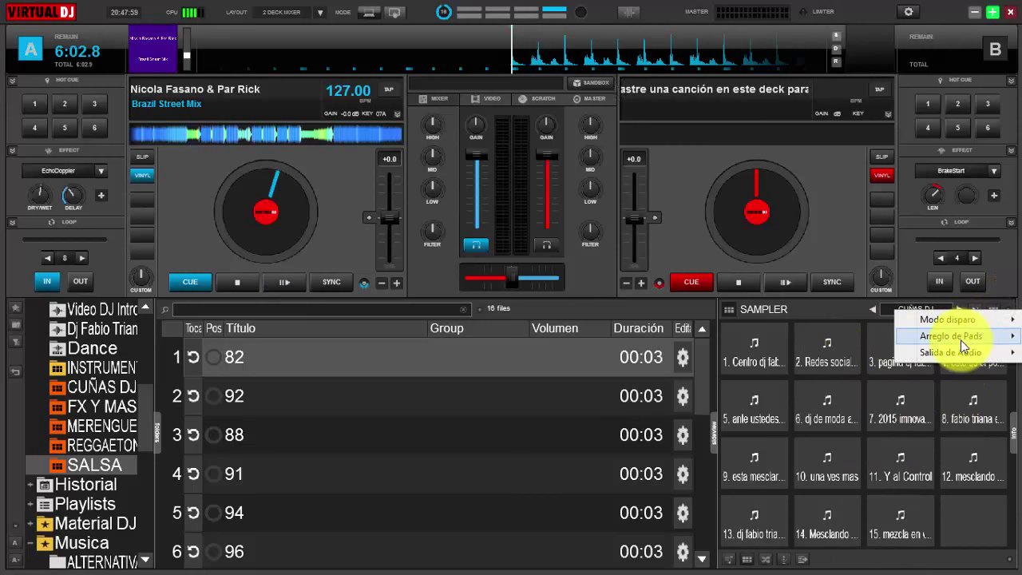
pyautogui.moveTo(961, 340)
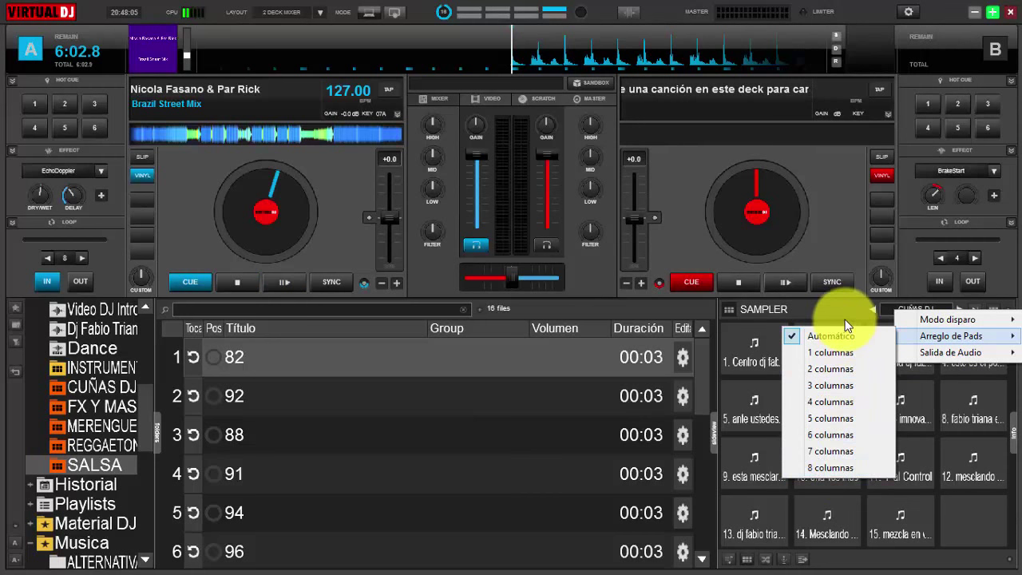
pyautogui.click(841, 468)
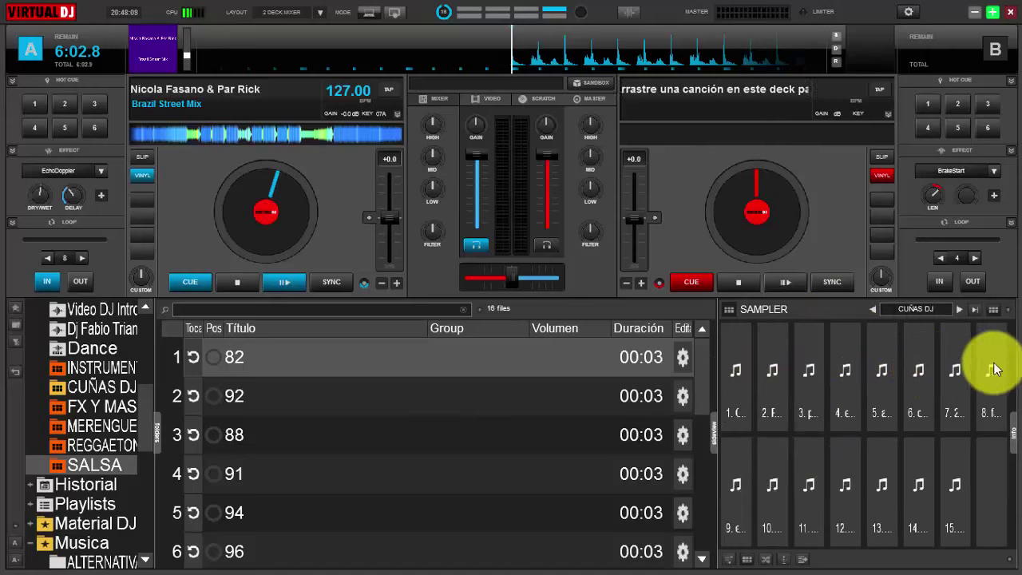
pyautogui.click(995, 310)
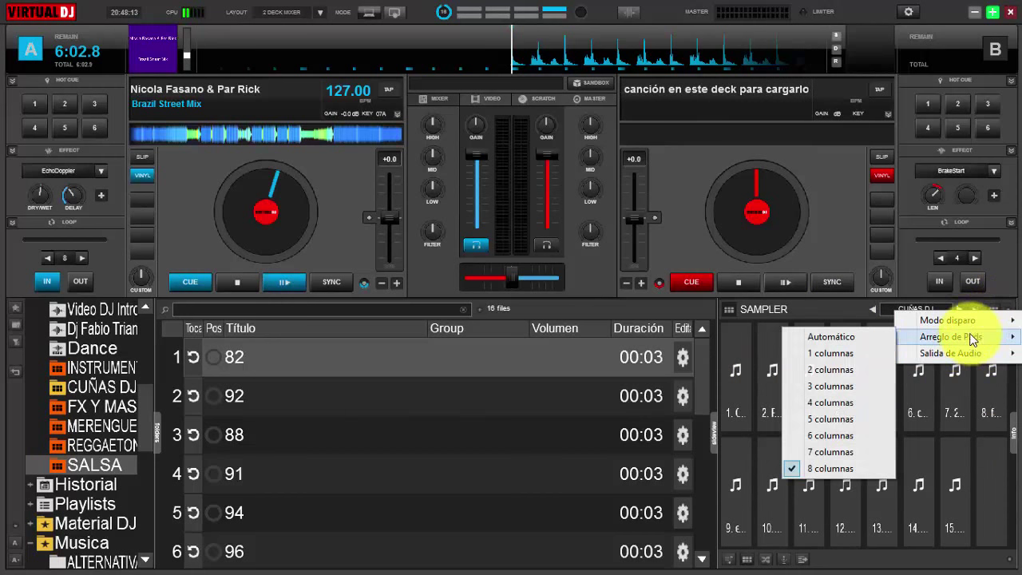
pyautogui.click(842, 385)
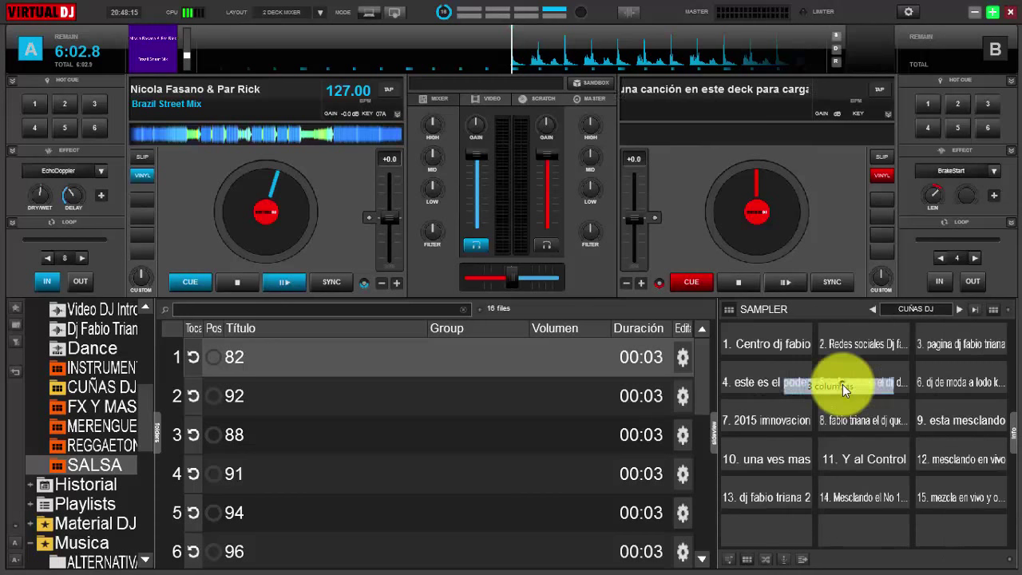
pyautogui.click(993, 310)
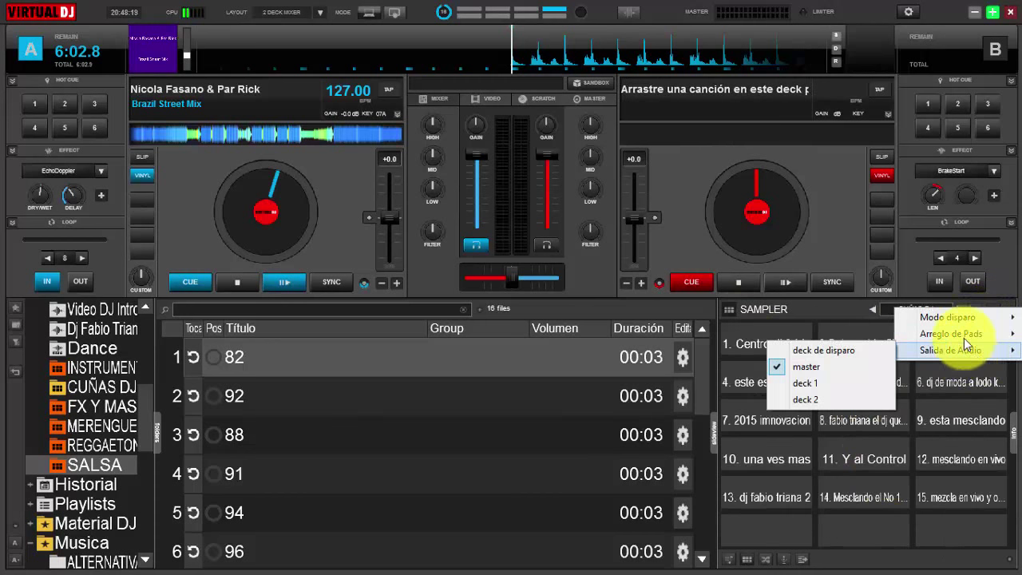
pyautogui.moveTo(964, 334)
pyautogui.click(838, 334)
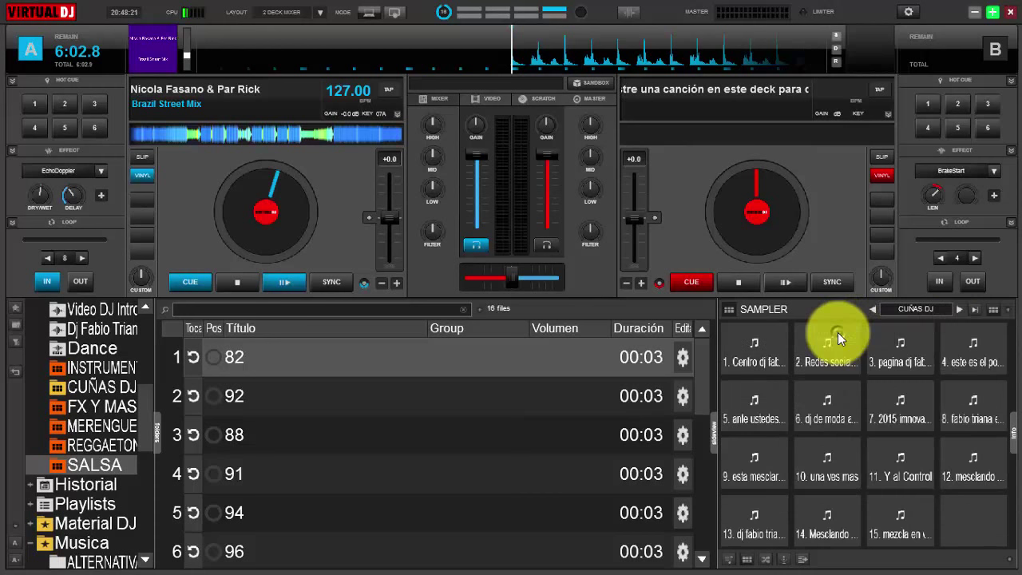
# - Route the CUÑAS DJ bank's audio output to deck 1
pyautogui.click(1010, 310)
pyautogui.moveTo(959, 349)
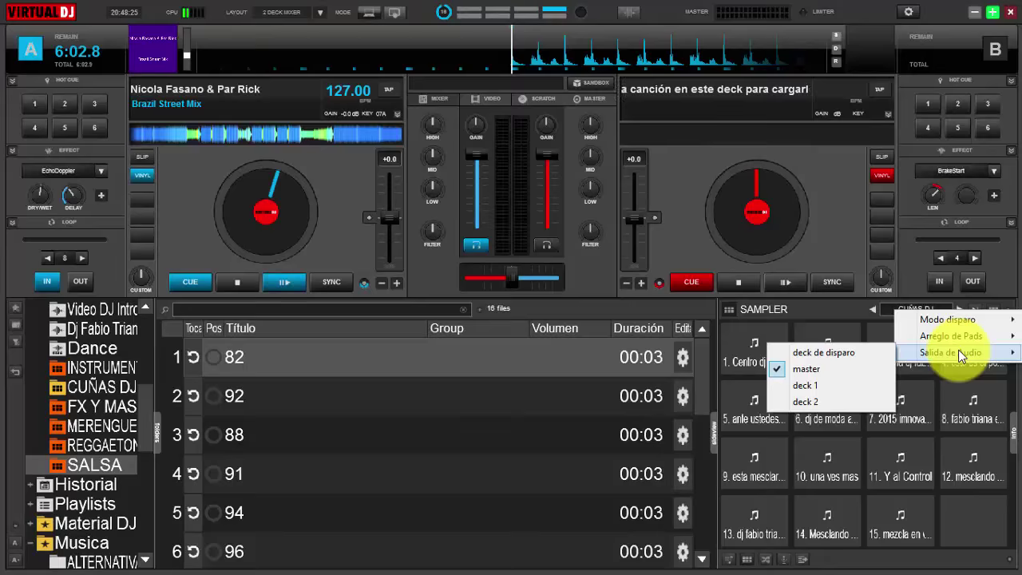
pyautogui.click(808, 387)
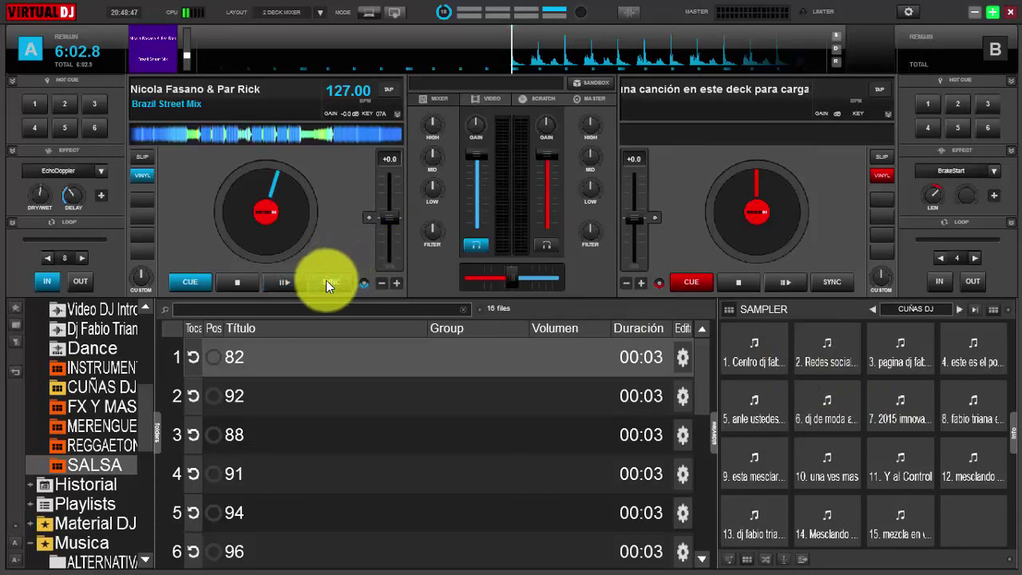
# - Move the crossfader fully to deck A, start its track and play the "una ves mas" sample over it
pyautogui.moveTo(510, 279); pyautogui.dragTo(398, 279)
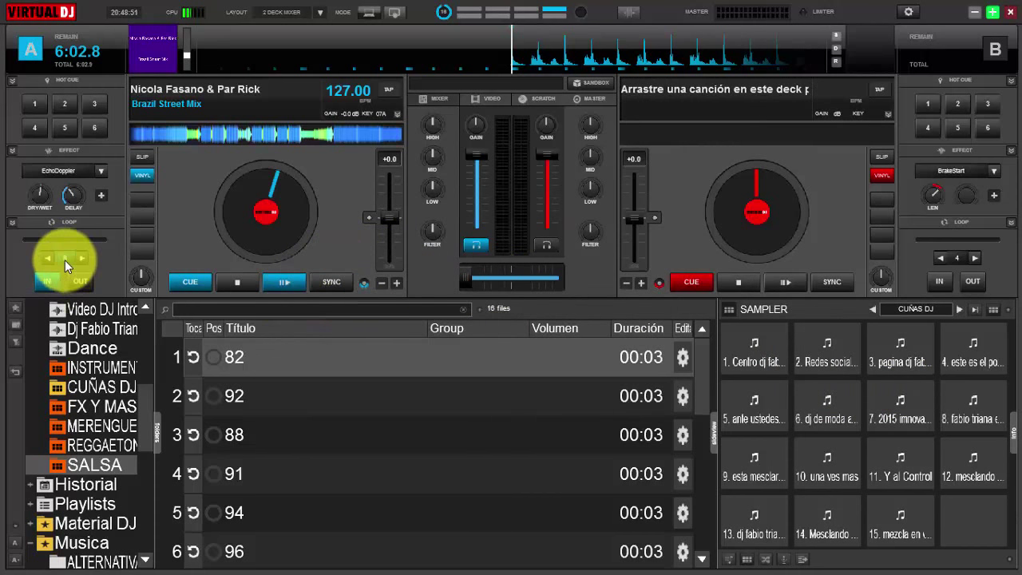
pyautogui.click(289, 285)
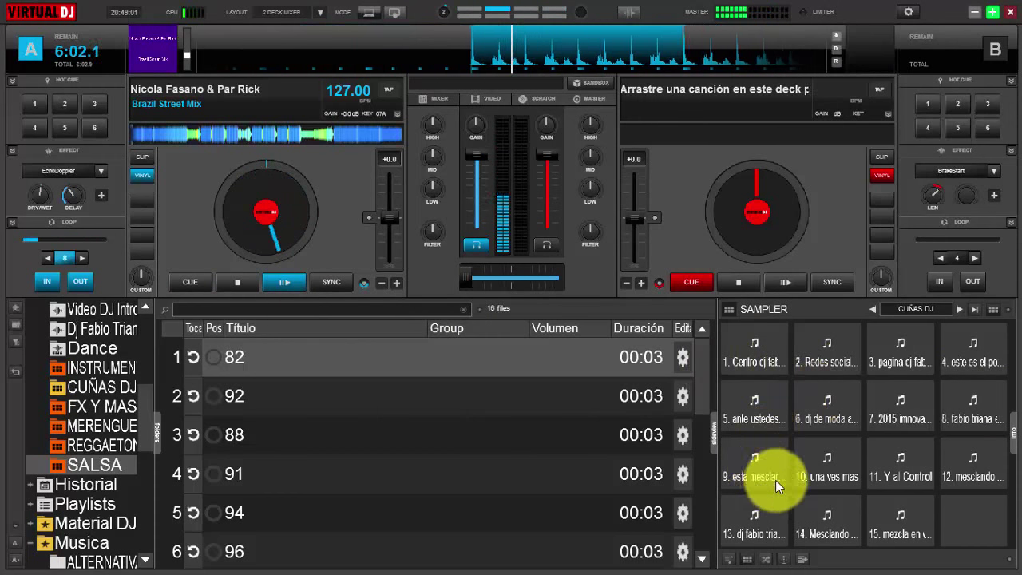
pyautogui.click(846, 473)
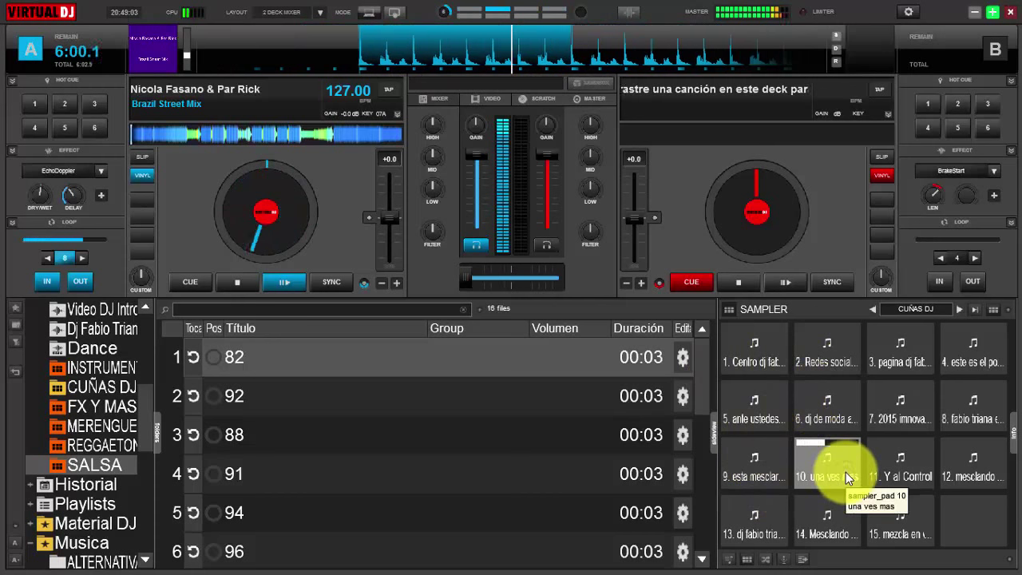
# - Route the CUÑAS DJ bank's audio output to deck 2 and play the "una ves mas" sample
pyautogui.click(1008, 311)
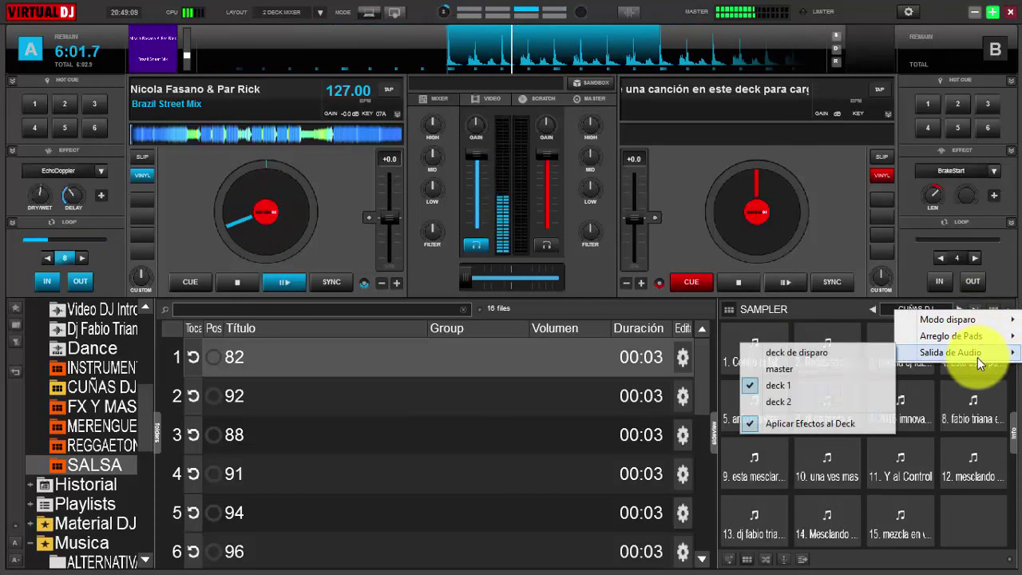
pyautogui.click(783, 403)
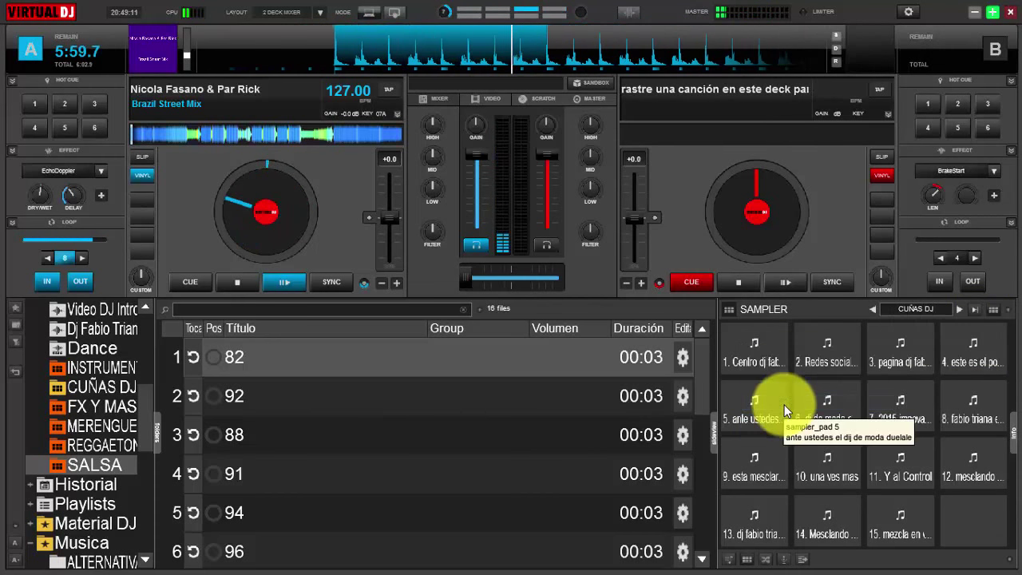
pyautogui.click(830, 463)
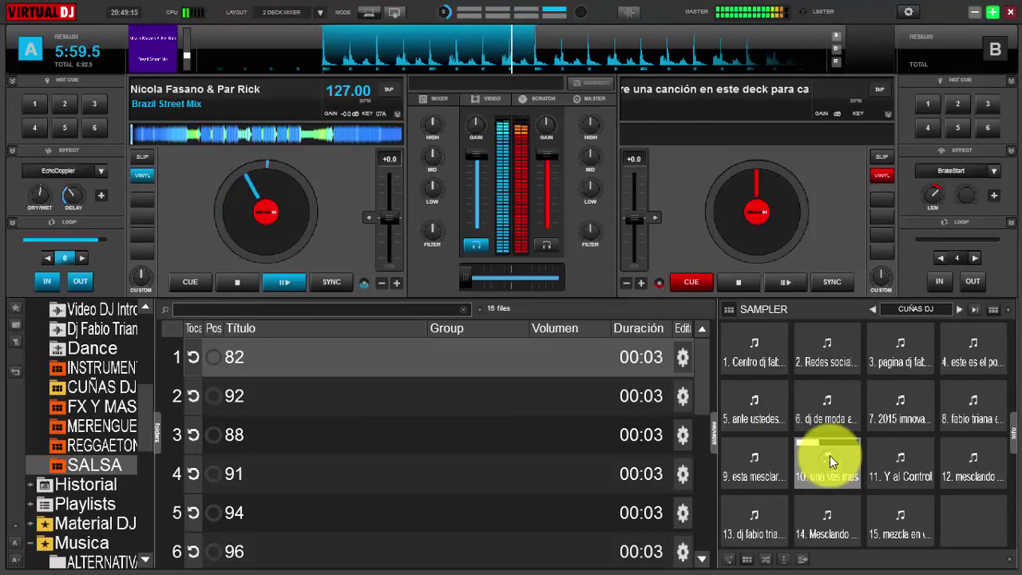
# - Stop deck A's track and route the CUÑAS DJ bank's audio output to master
pyautogui.click(1001, 310)
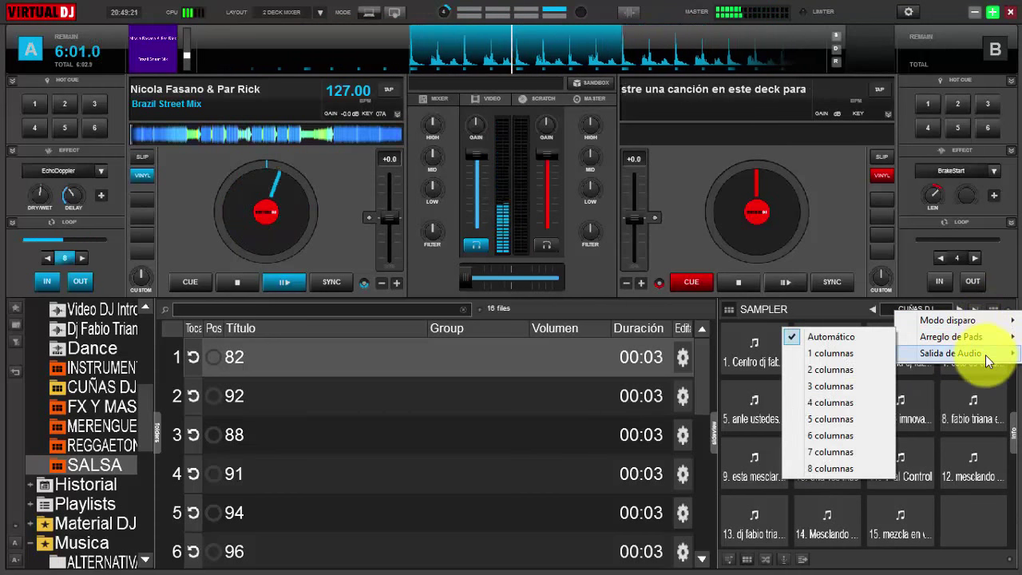
pyautogui.moveTo(985, 355)
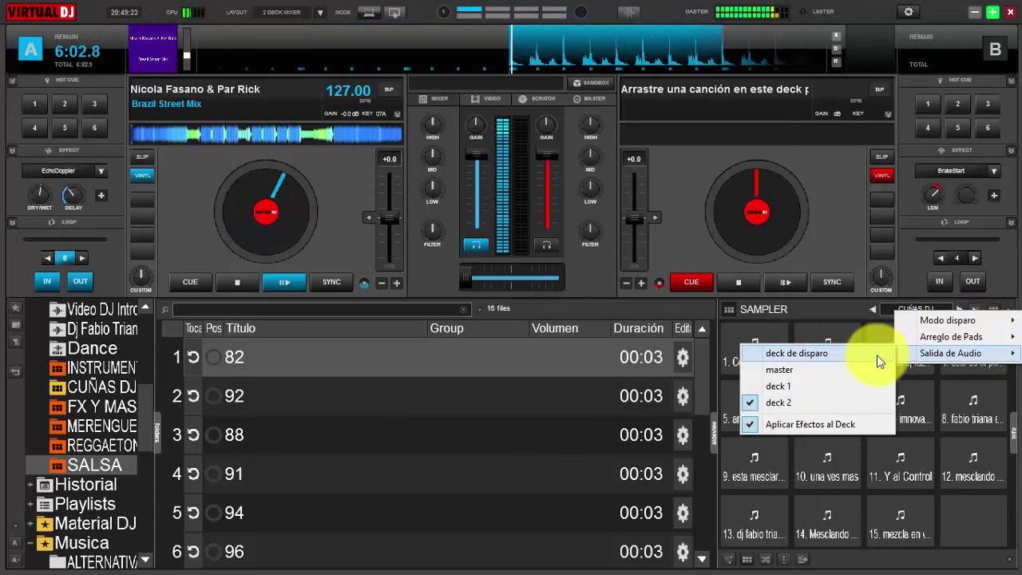
pyautogui.click(239, 283)
pyautogui.click(994, 309)
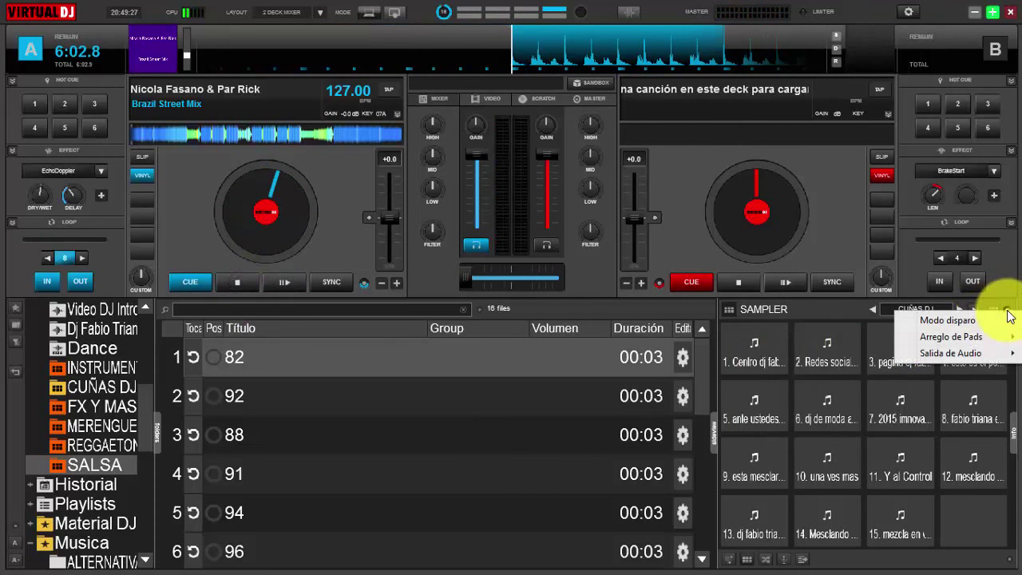
pyautogui.moveTo(986, 354)
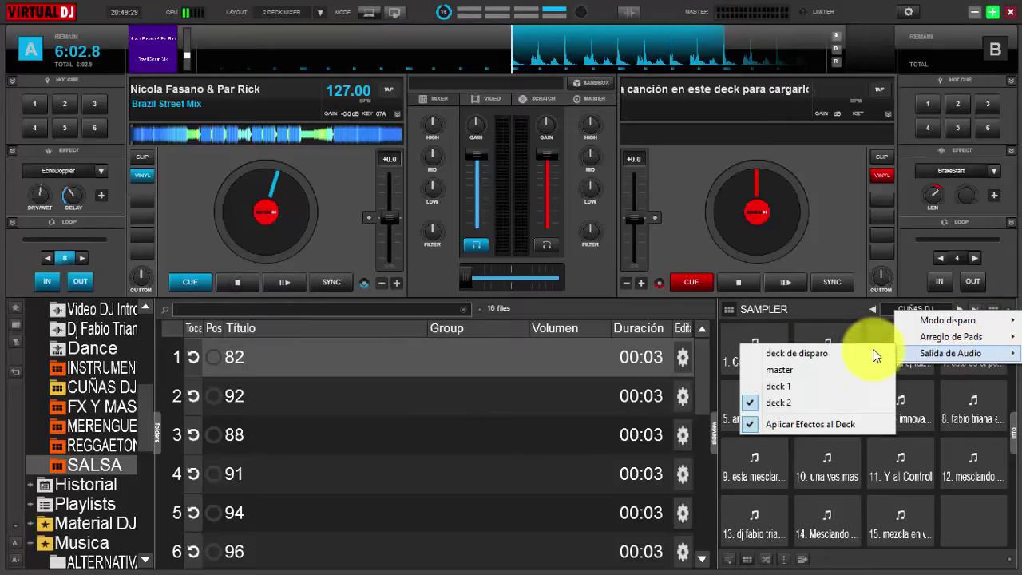
pyautogui.click(792, 370)
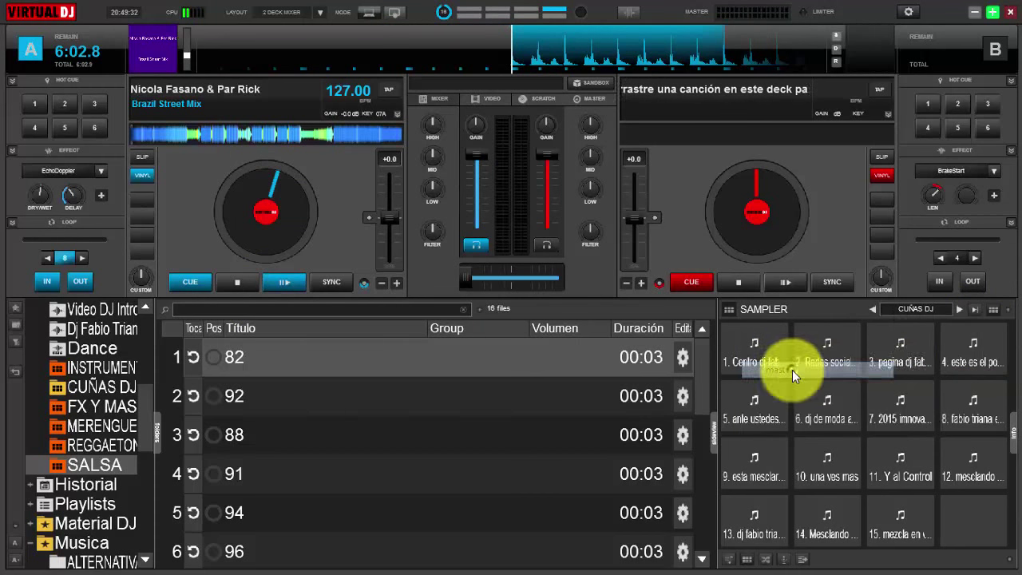
# - Route the CUÑAS DJ bank's audio output to deck 1 and check the selected output option
pyautogui.click(997, 309)
pyautogui.moveTo(993, 353)
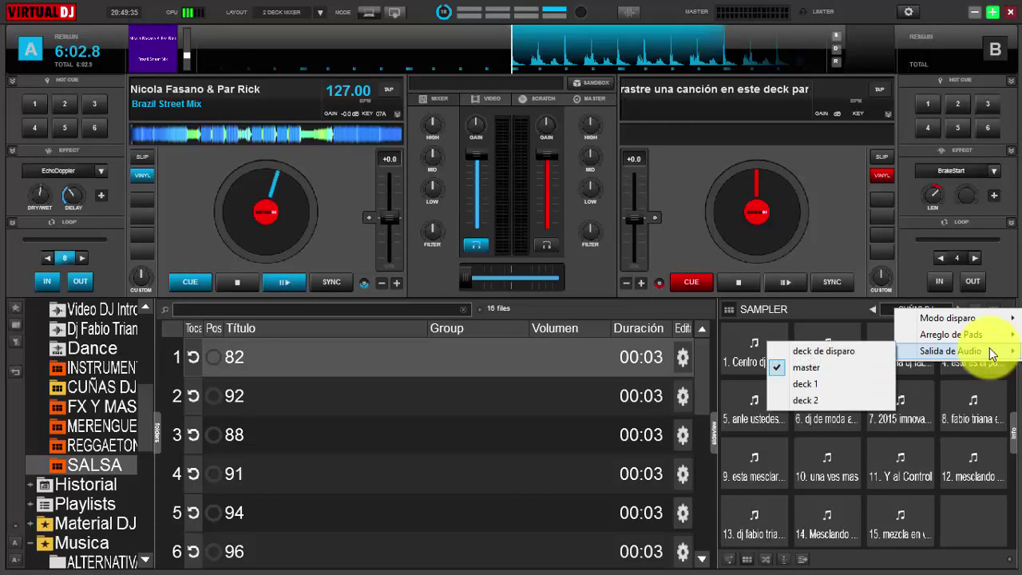
pyautogui.click(814, 382)
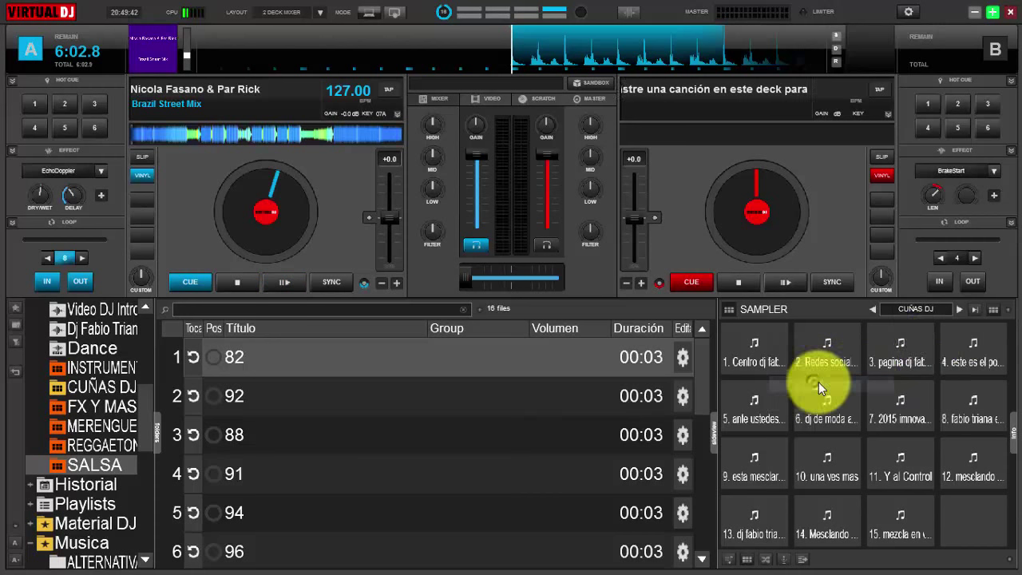
pyautogui.click(996, 309)
pyautogui.moveTo(943, 353)
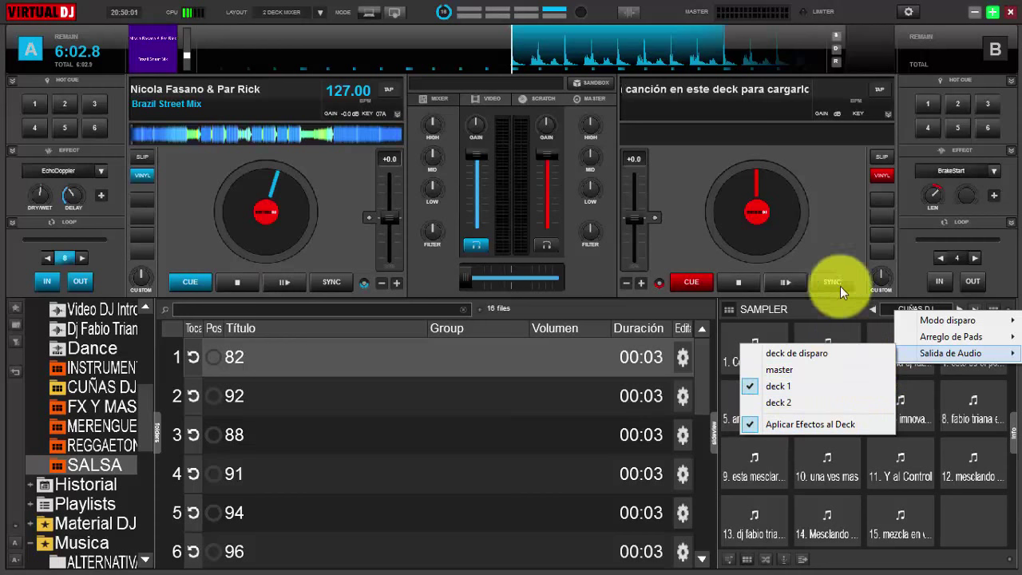
pyautogui.click(835, 249)
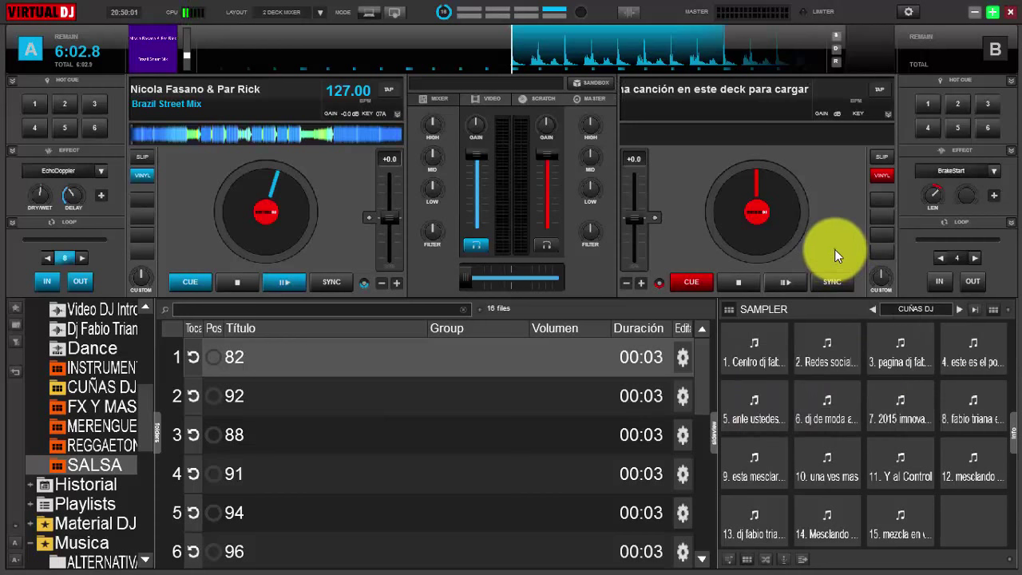
# - Play sample 5 of the CUÑAS DJ bank through deck 1 and go over deck A's equalizer and filter controls
pyautogui.click(754, 405)
pyautogui.moveTo(435, 221)
pyautogui.mouseDown()
pyautogui.moveTo(433, 171)
pyautogui.moveTo(431, 221)
pyautogui.mouseUp()
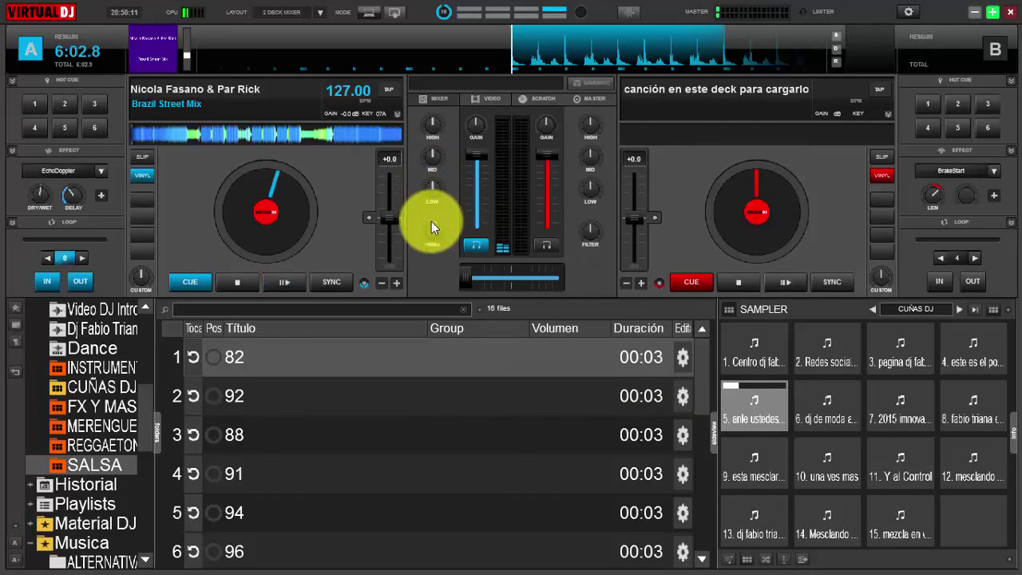
pyautogui.moveTo(427, 286); pyautogui.dragTo(437, 171)
pyautogui.moveTo(432, 227)
pyautogui.mouseDown()
pyautogui.moveTo(429, 217)
pyautogui.moveTo(427, 231)
pyautogui.mouseUp()
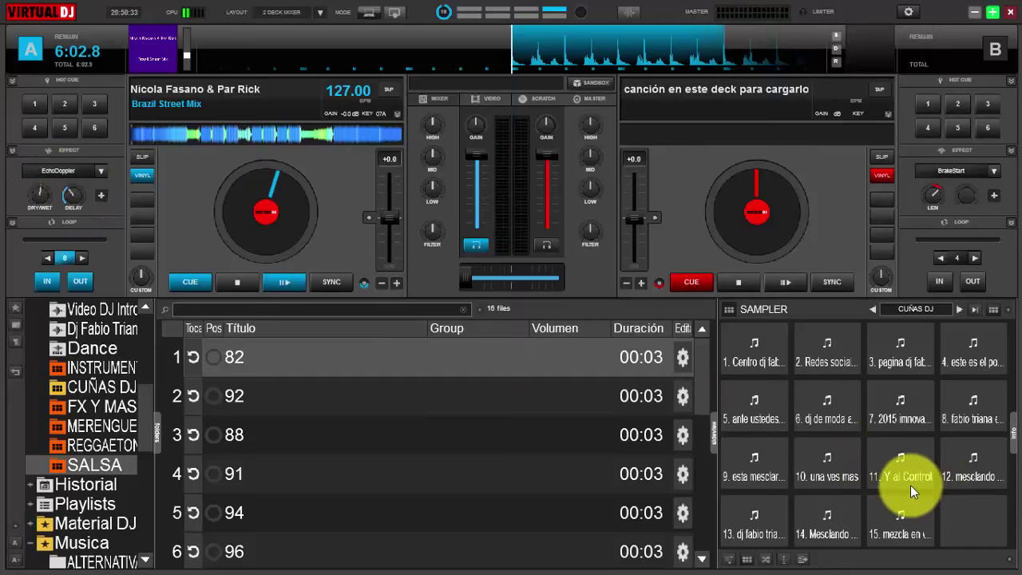
# - Play the "mesclando en vivo" sample, switch deck A's EchoDoppler effect on over it, and turn the effect off
pyautogui.click(972, 462)
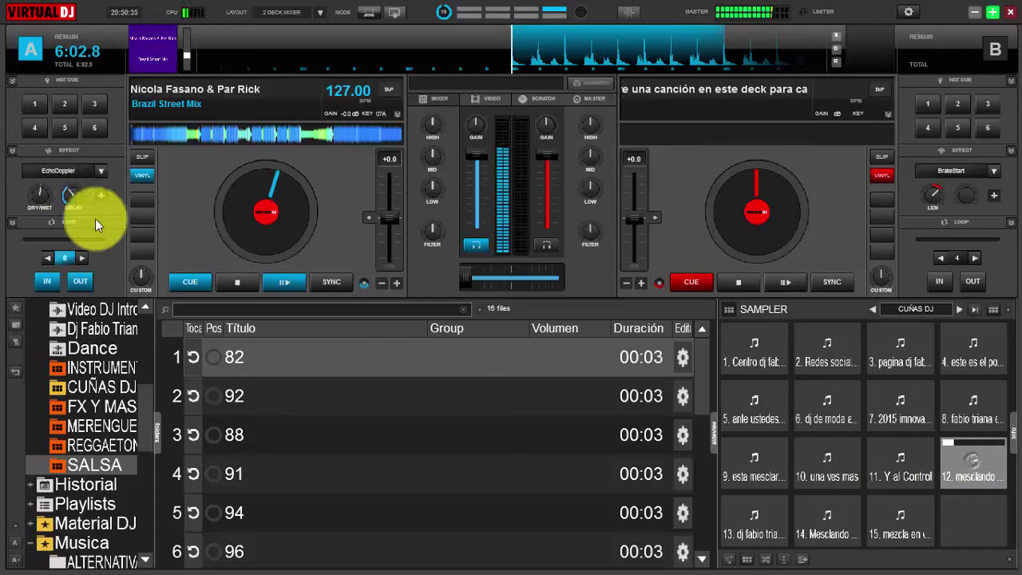
pyautogui.click(76, 170)
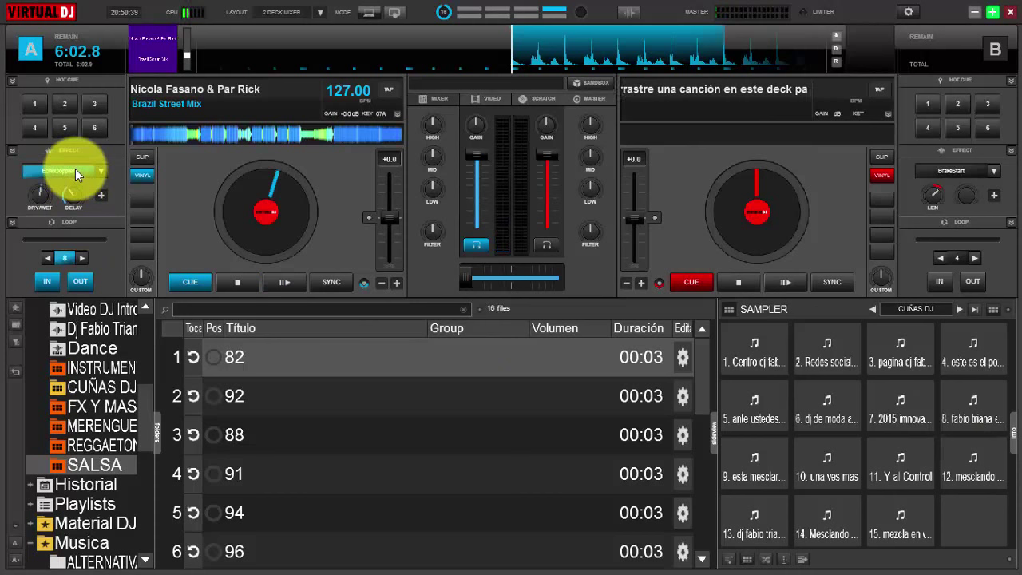
pyautogui.click(75, 168)
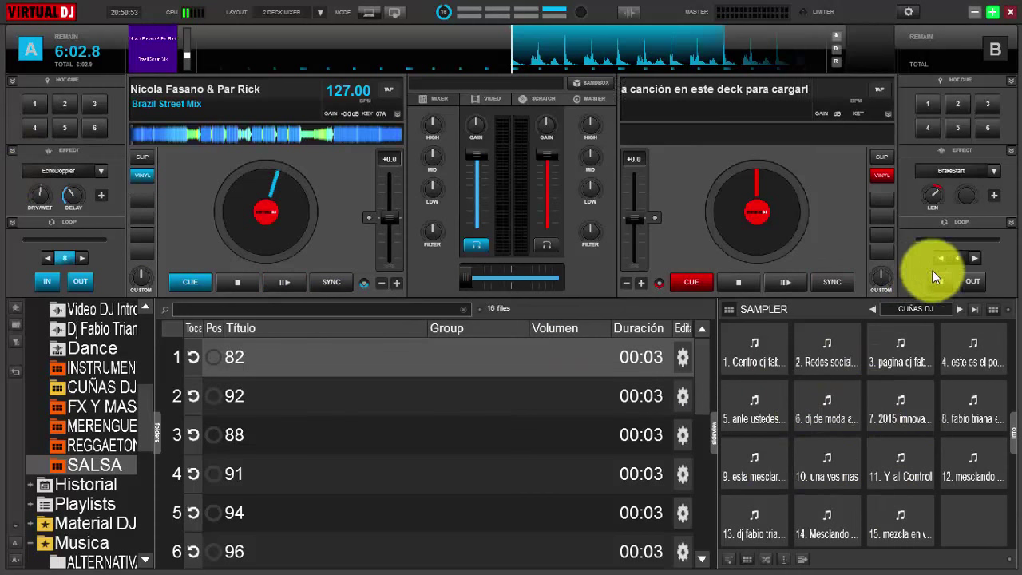
# - Review the CUÑAS DJ bank's audio output options without changing the routing
pyautogui.click(1008, 315)
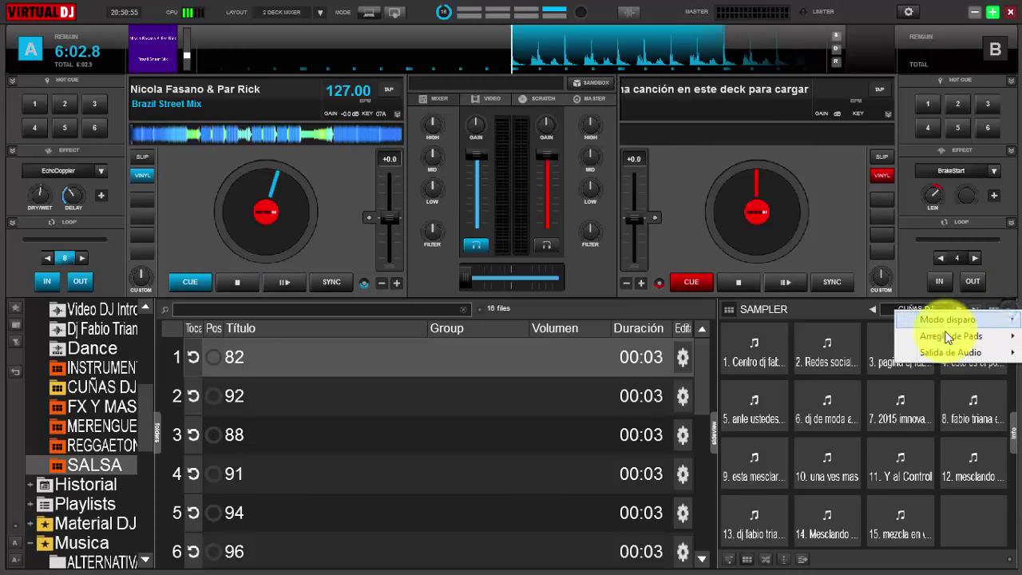
pyautogui.moveTo(938, 352)
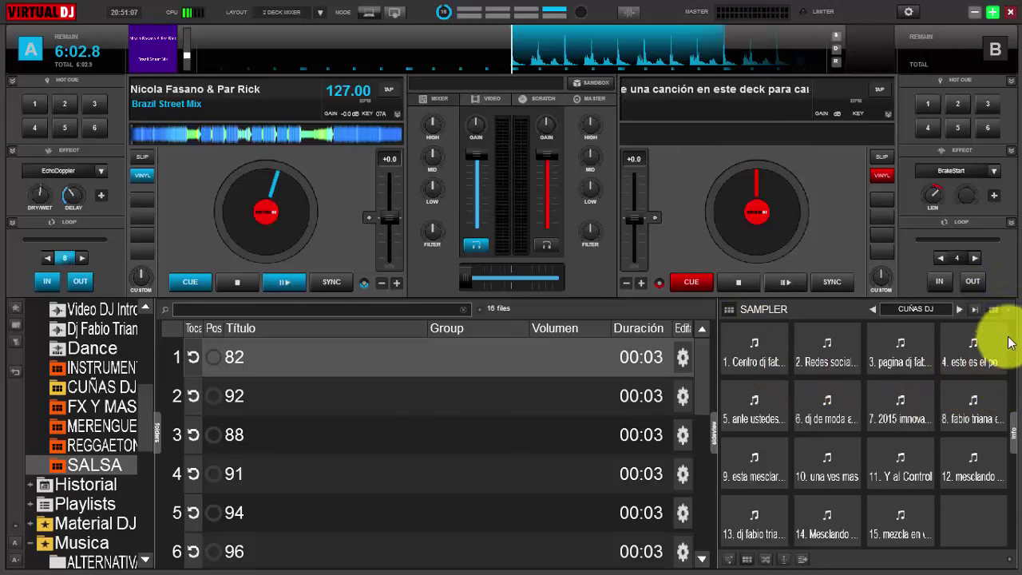
pyautogui.click(1008, 310)
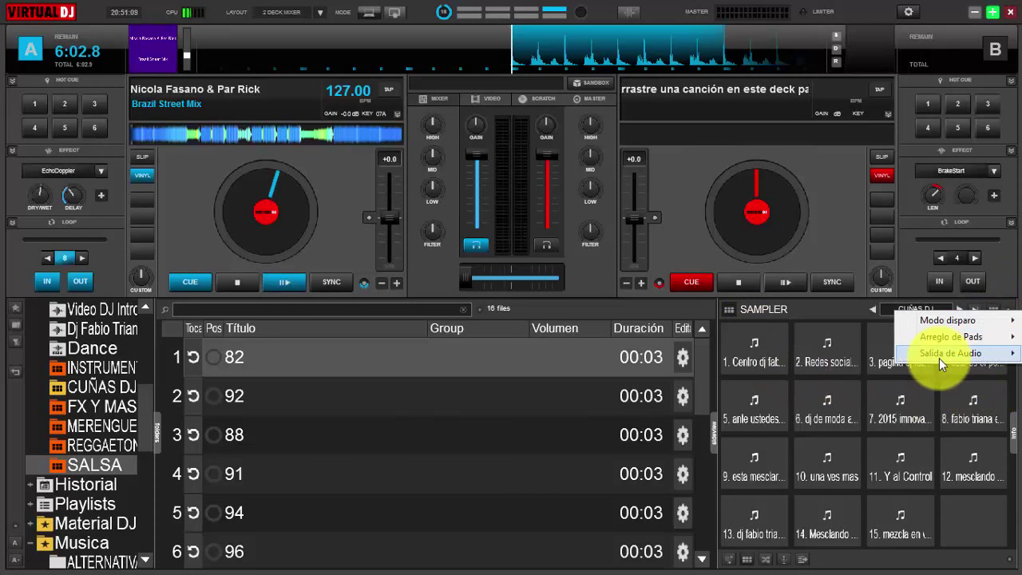
pyautogui.moveTo(939, 358)
pyautogui.click(843, 240)
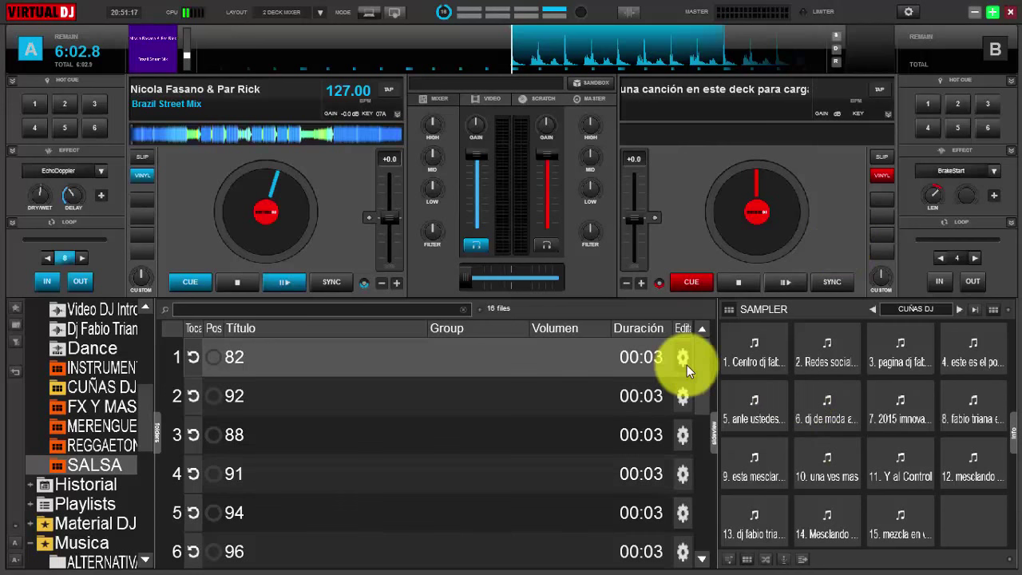
# - Play deck A's looped track briefly and stop it back at its start
pyautogui.moveTo(703, 364); pyautogui.dragTo(701, 344)
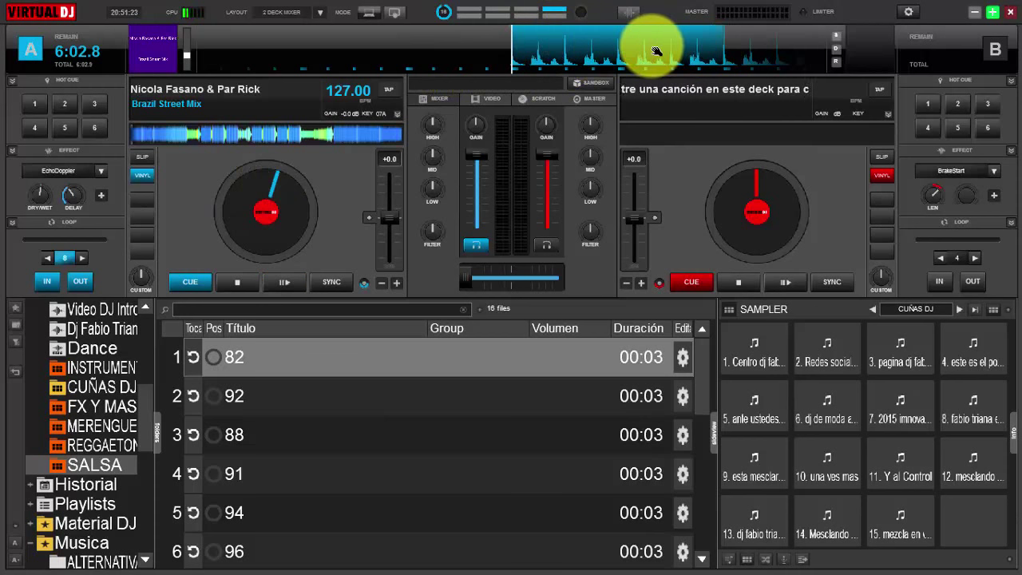
pyautogui.click(288, 281)
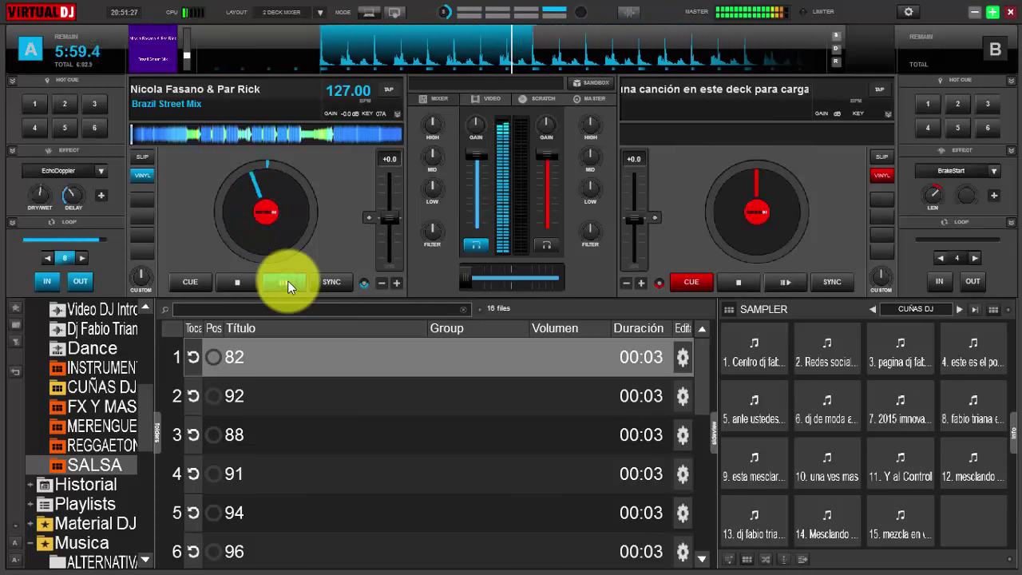
pyautogui.click(242, 281)
pyautogui.click(241, 281)
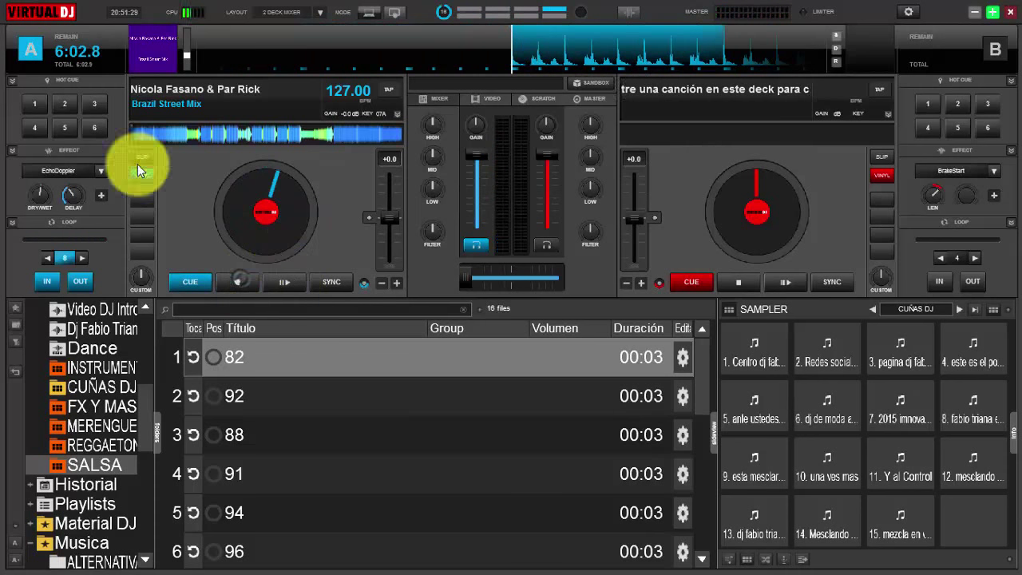
# - Expand deck A's loop controls, record the current loop as a sample and locate it in the Recordings folder
pyautogui.click(11, 222)
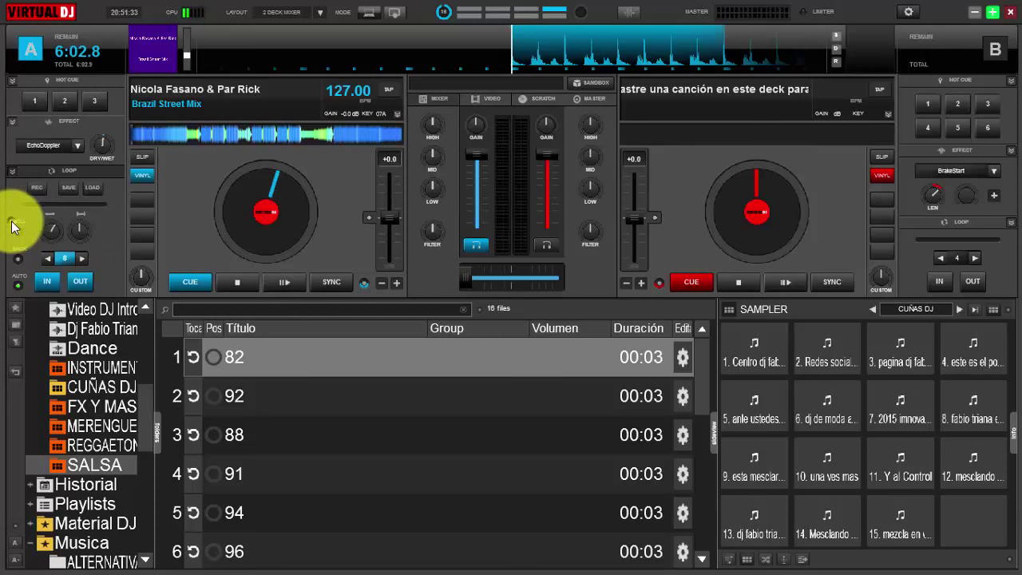
pyautogui.click(38, 187)
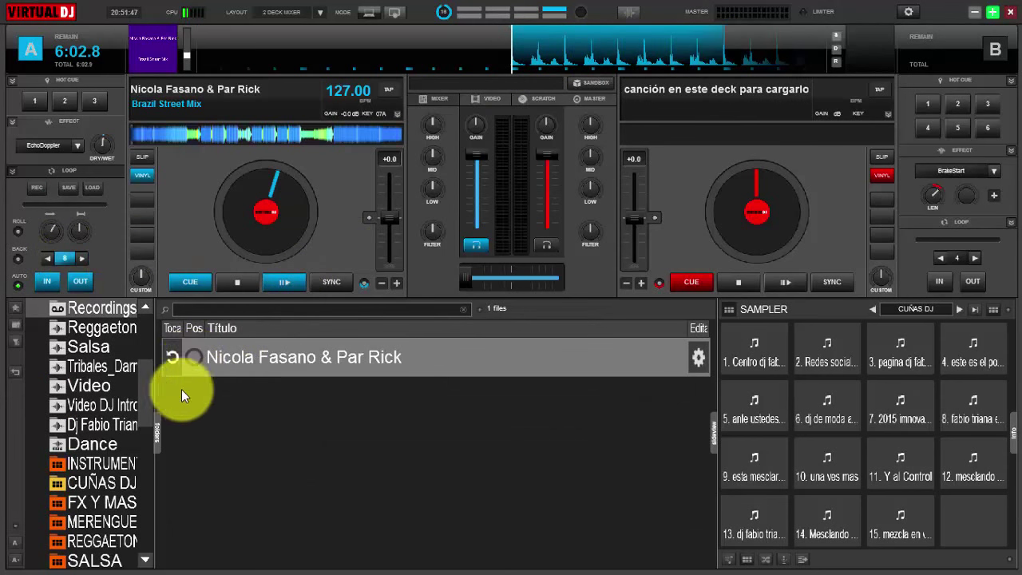
pyautogui.scroll(3, 145, 403)
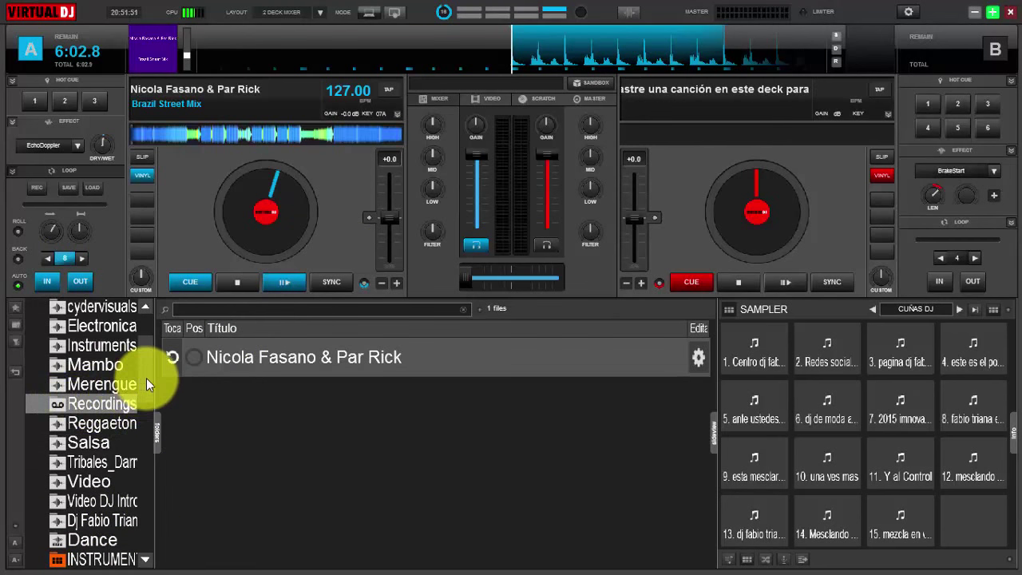
pyautogui.scroll(3, 144, 372)
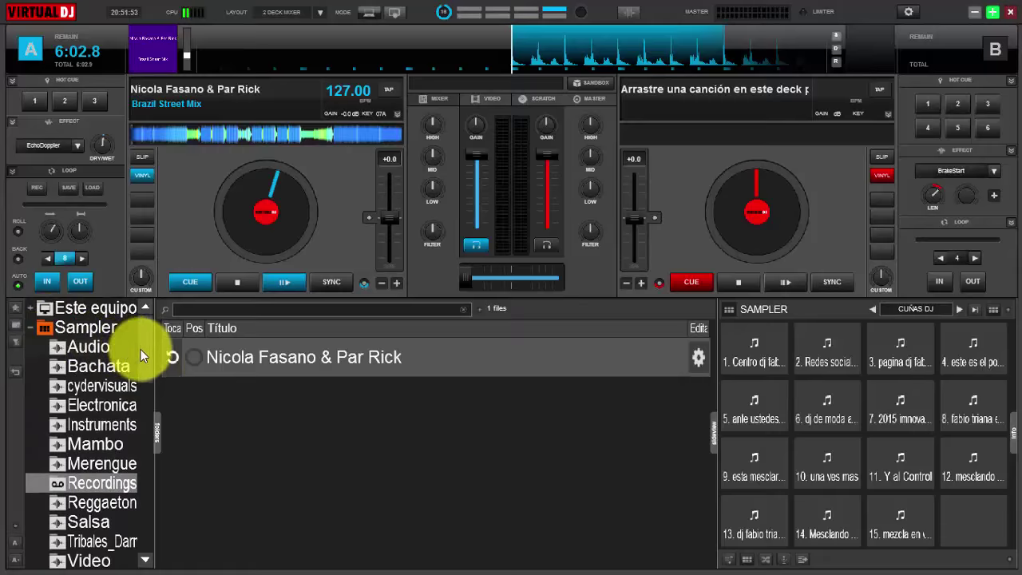
pyautogui.scroll(-4, 147, 388)
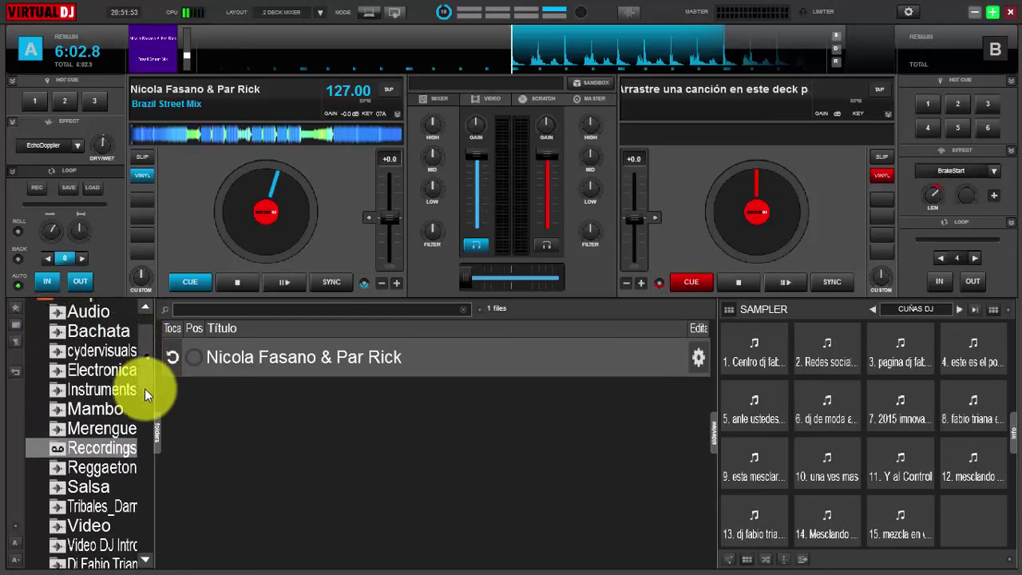
# - Add the recorded loop sample to an empty pad in the CUÑAS DJ bank and play it from there
pyautogui.click(286, 366)
pyautogui.click(192, 357)
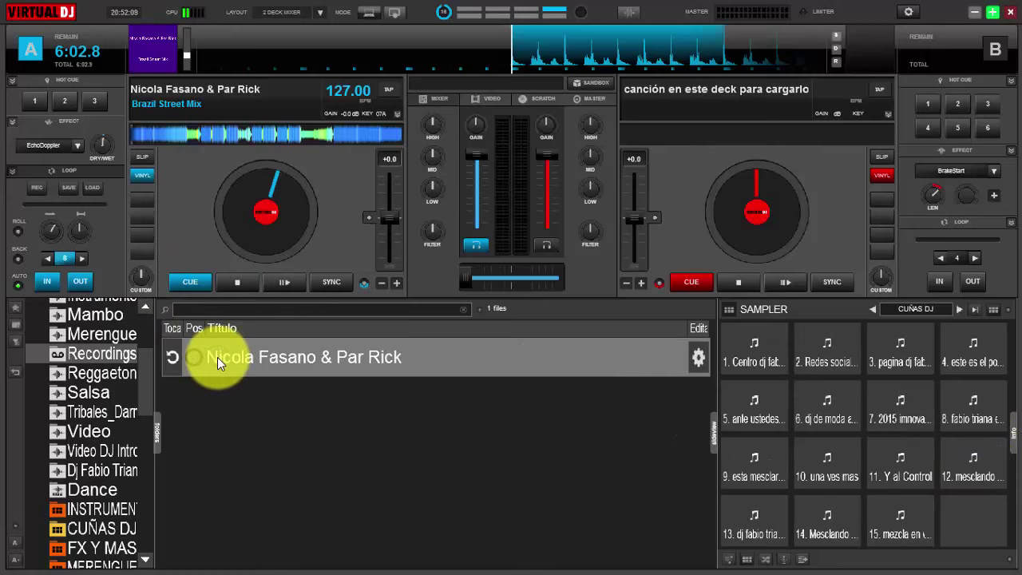
pyautogui.moveTo(217, 357); pyautogui.dragTo(984, 523)
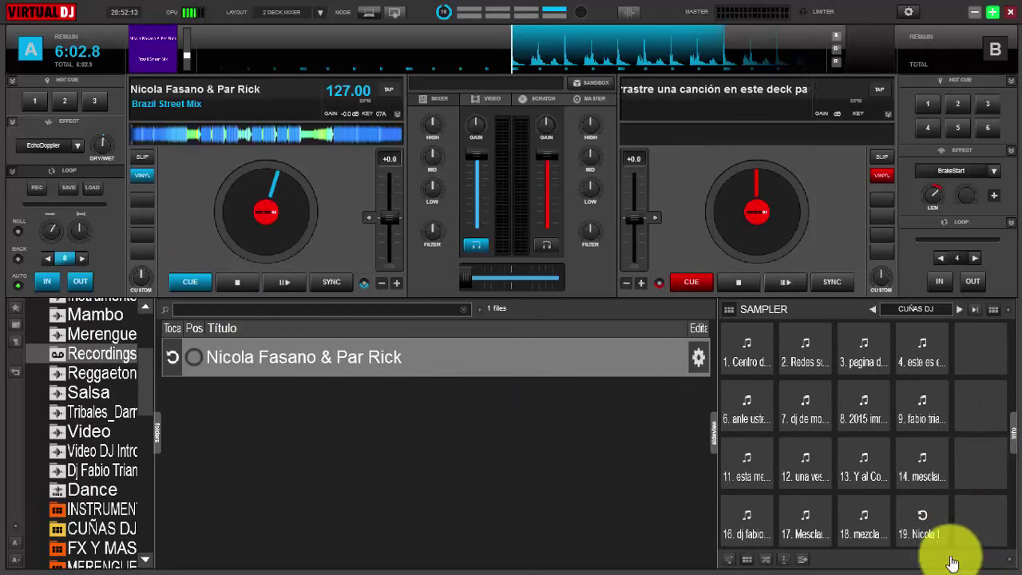
pyautogui.click(921, 516)
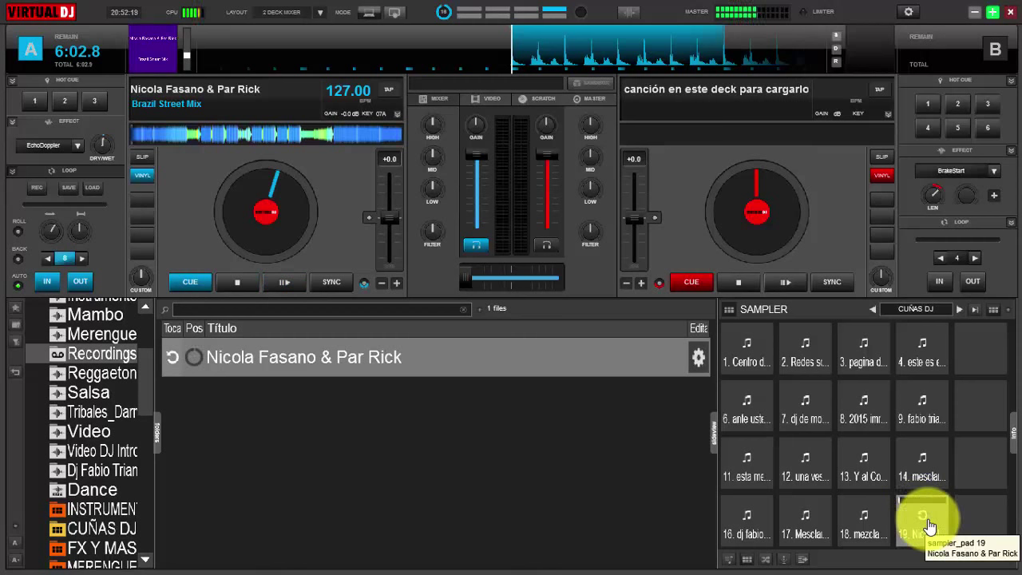
# - Show the CUÑAS DJ bank as a list and lower the volume of the recorded loop sample at its end
pyautogui.click(1011, 315)
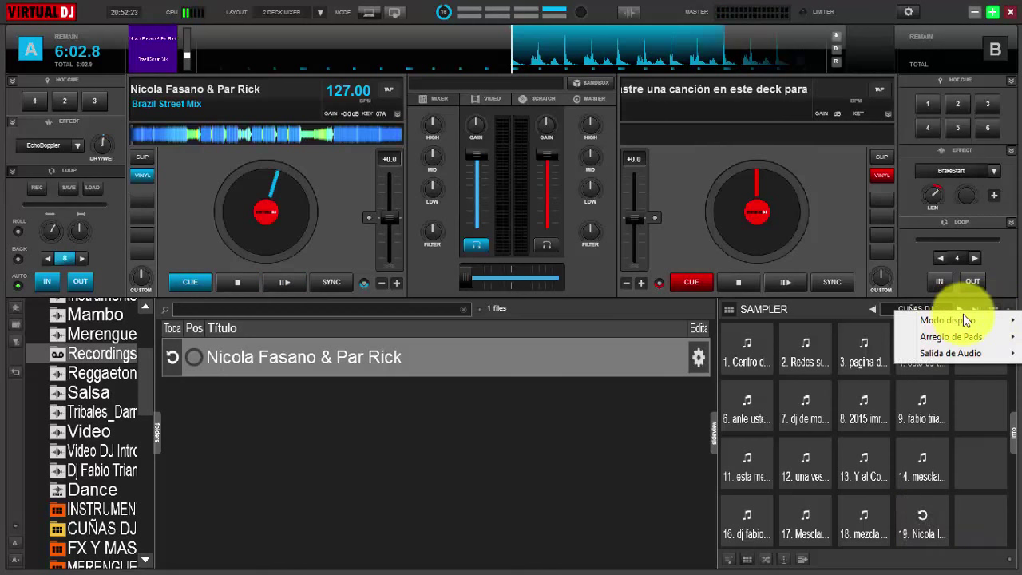
pyautogui.moveTo(961, 320)
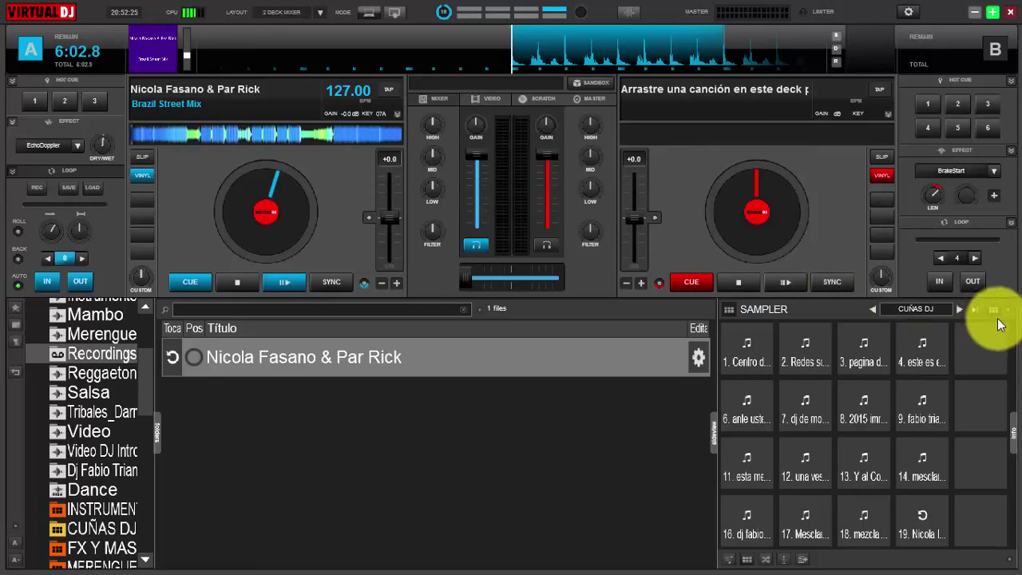
pyautogui.click(993, 310)
pyautogui.moveTo(1005, 436); pyautogui.dragTo(996, 507)
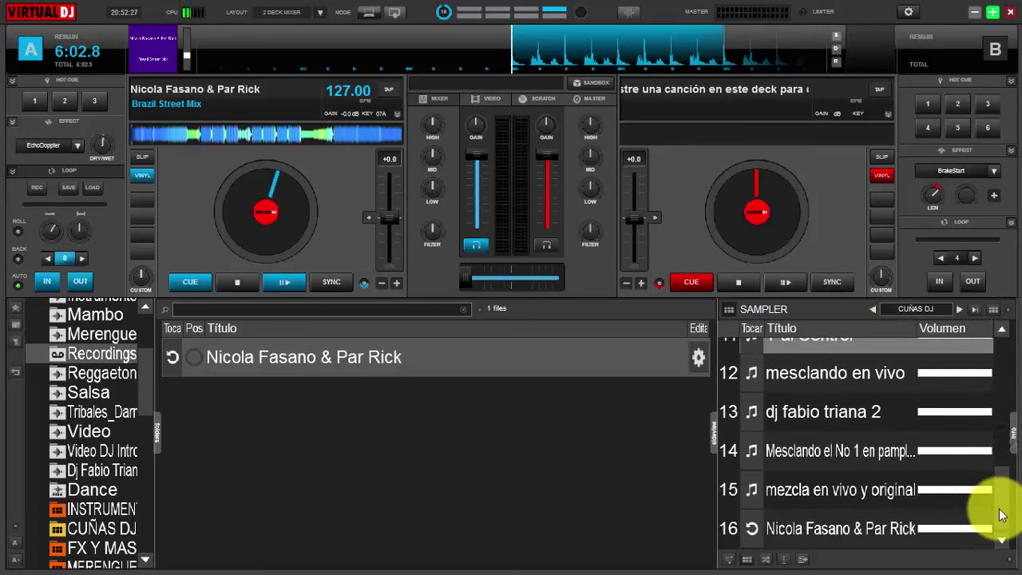
pyautogui.click(975, 529)
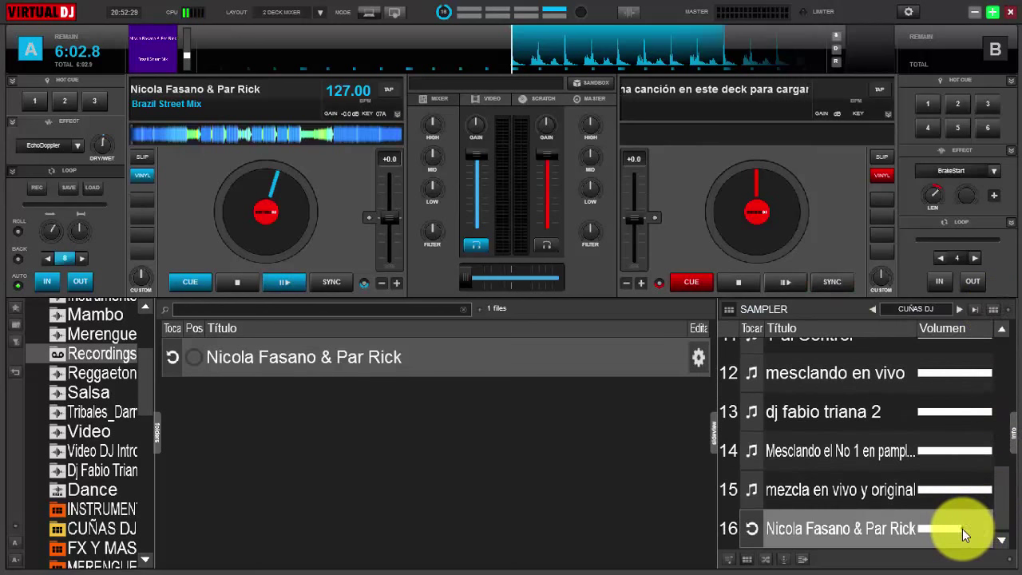
pyautogui.click(962, 529)
# - Open the recorded loop sample in the sample editor
pyautogui.rightClick(886, 528)
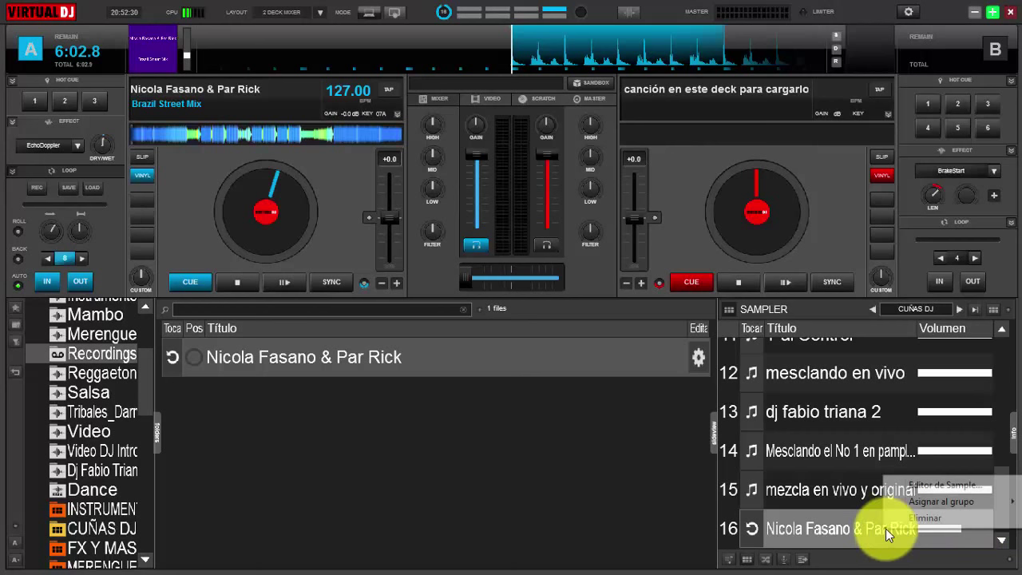
pyautogui.click(943, 482)
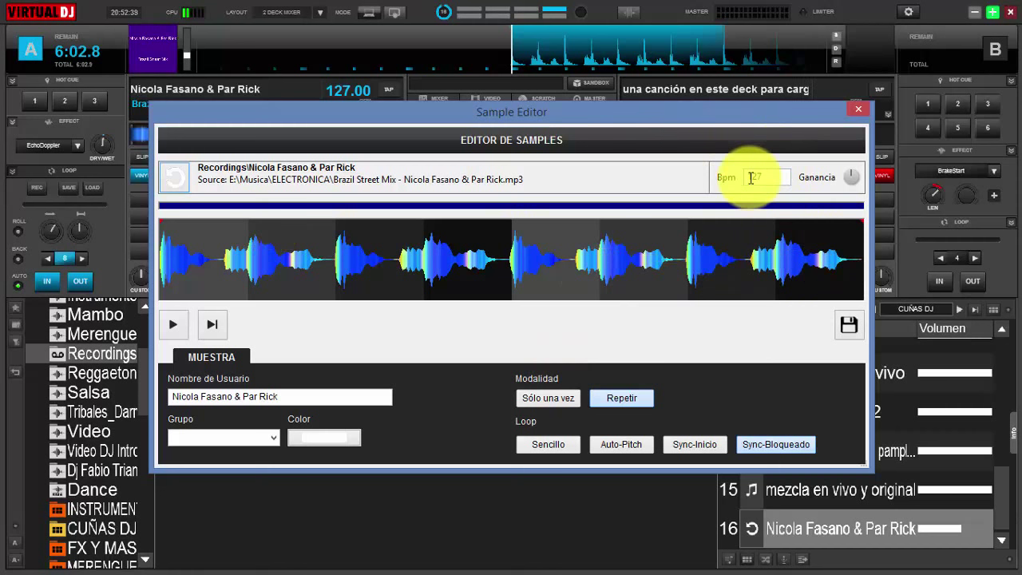
# - Check the recorded loop sample's BPM in the sample editor and save the sample
pyautogui.moveTo(769, 174); pyautogui.dragTo(747, 176)
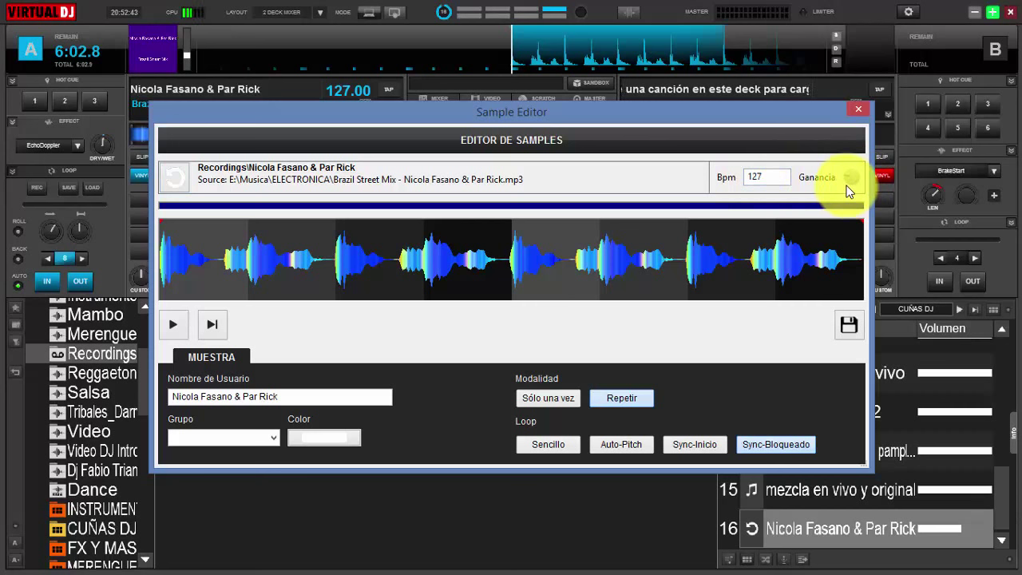
pyautogui.click(849, 325)
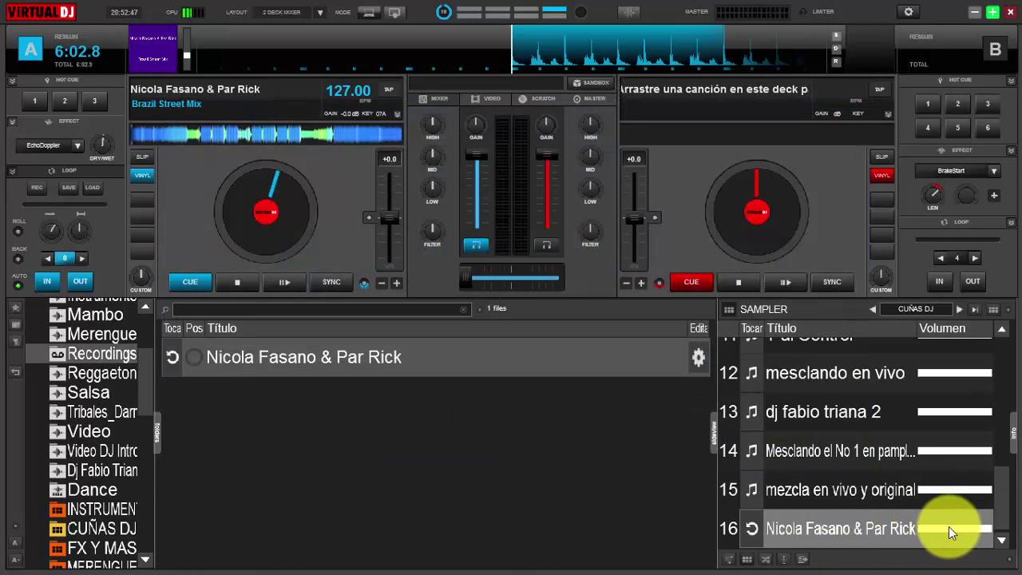
# - Play the recorded loop sample together with deck A, slow the deck's pitch to -26.8, and stop the deck
pyautogui.click(753, 525)
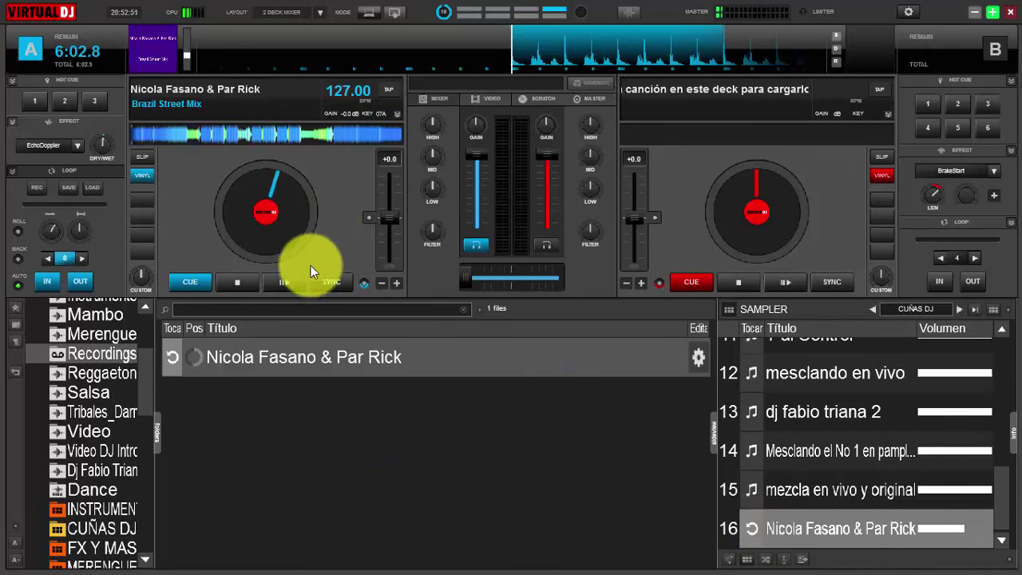
pyautogui.click(290, 280)
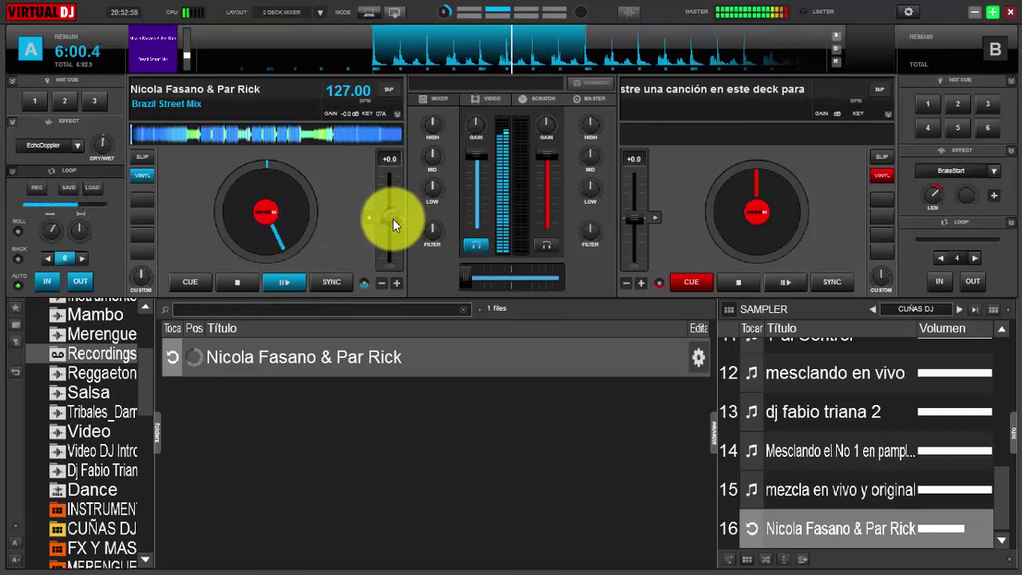
pyautogui.moveTo(393, 218); pyautogui.dragTo(396, 190)
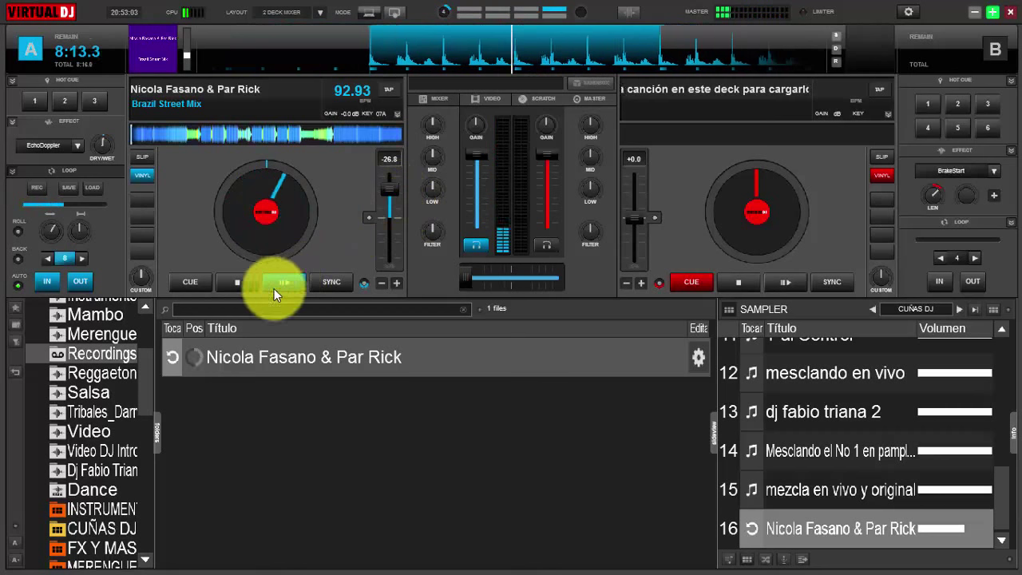
pyautogui.click(240, 282)
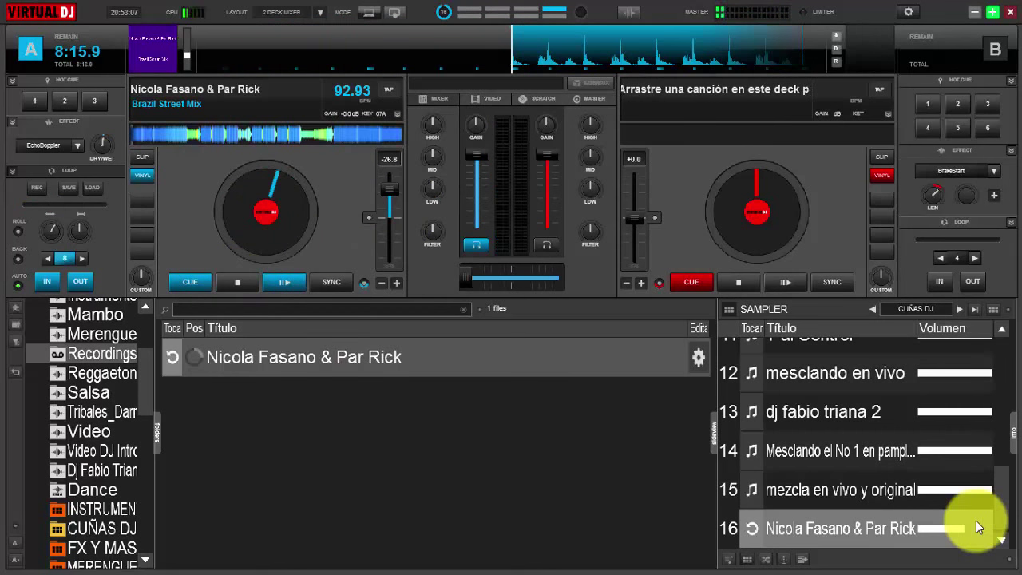
# - Raise deck A's pitch to -1.4, and stop both the deck and the recorded loop sample
pyautogui.moveTo(398, 194); pyautogui.dragTo(395, 219)
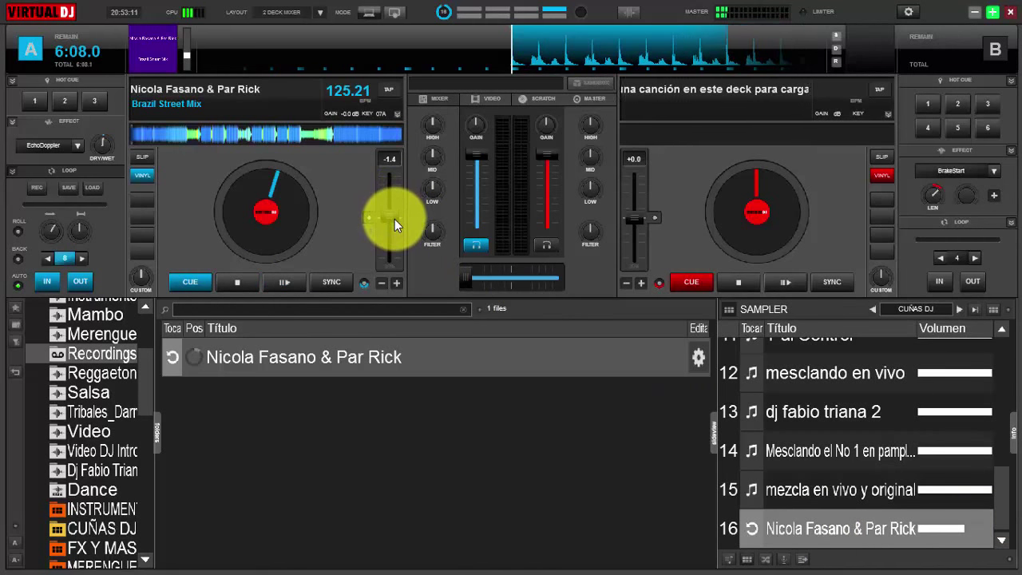
pyautogui.click(239, 282)
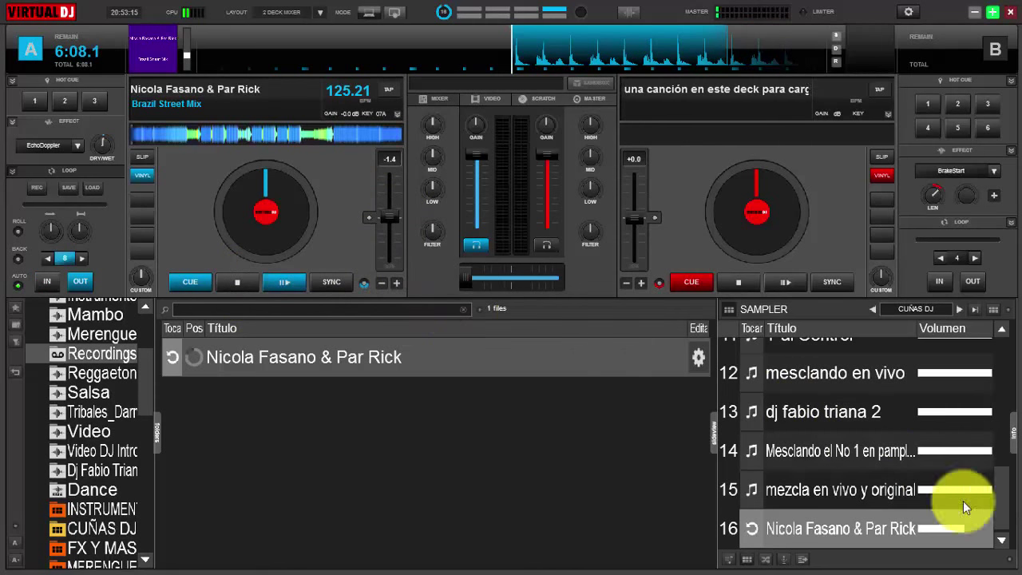
pyautogui.click(893, 531)
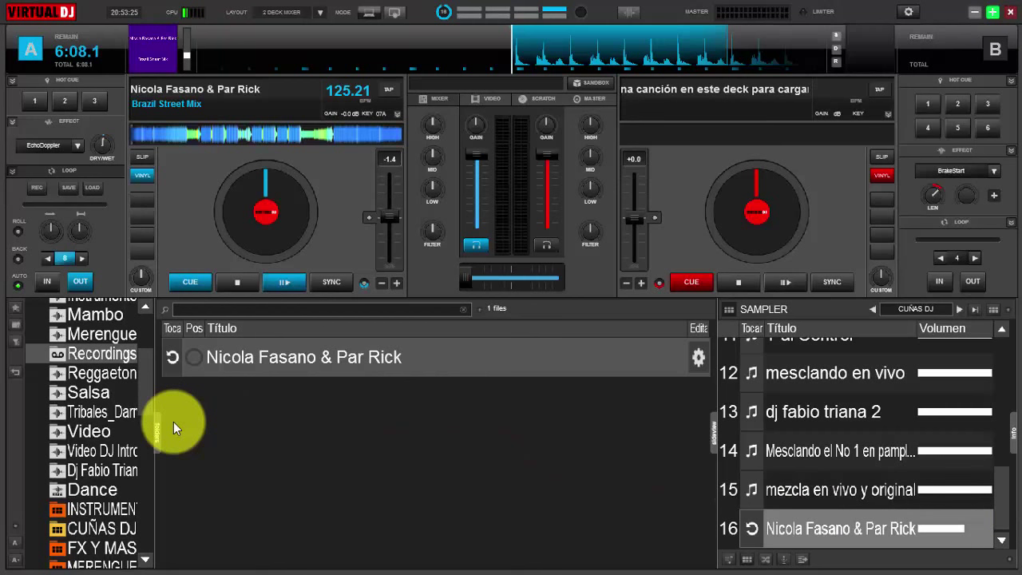
# - Keep CUÑAS DJ as the sampler bank and switch its display from the list to the pad grid
pyautogui.scroll(2, 149, 391)
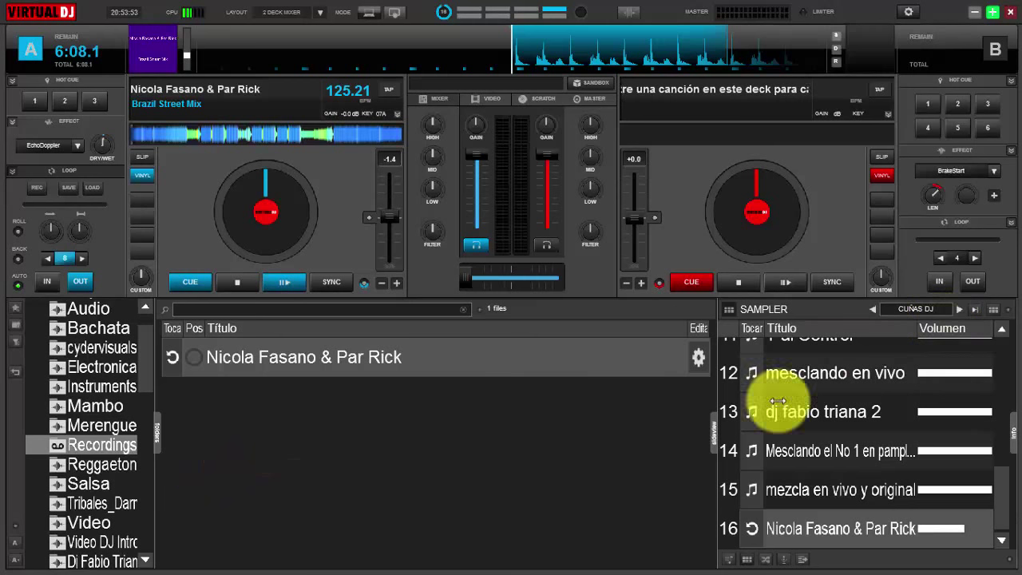
pyautogui.click(931, 308)
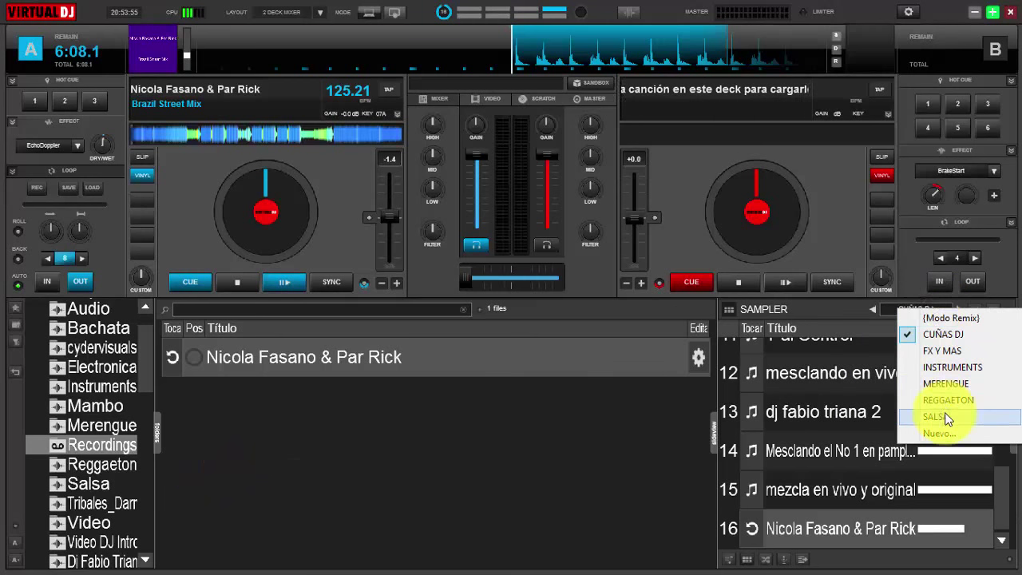
pyautogui.click(970, 335)
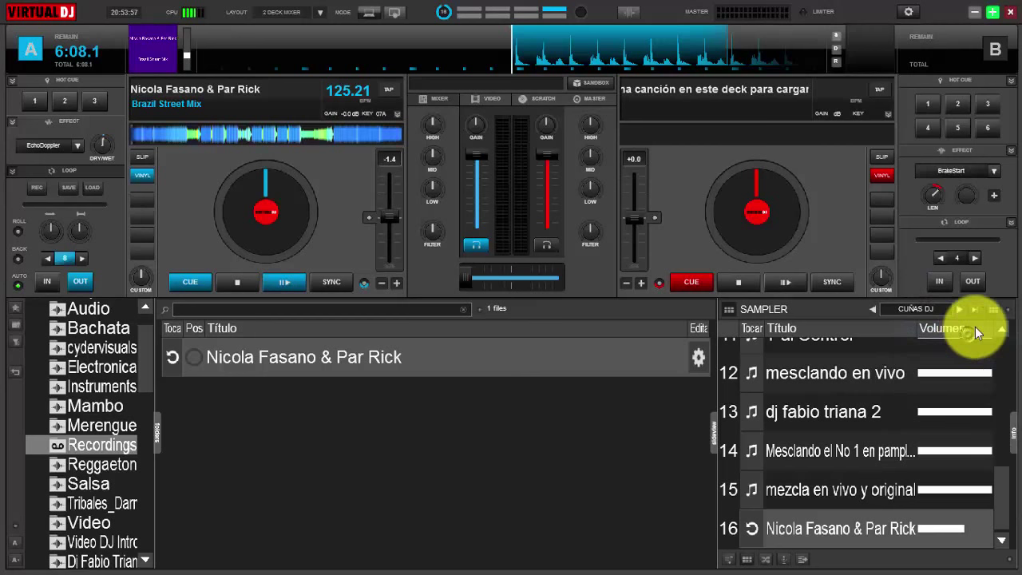
pyautogui.click(995, 311)
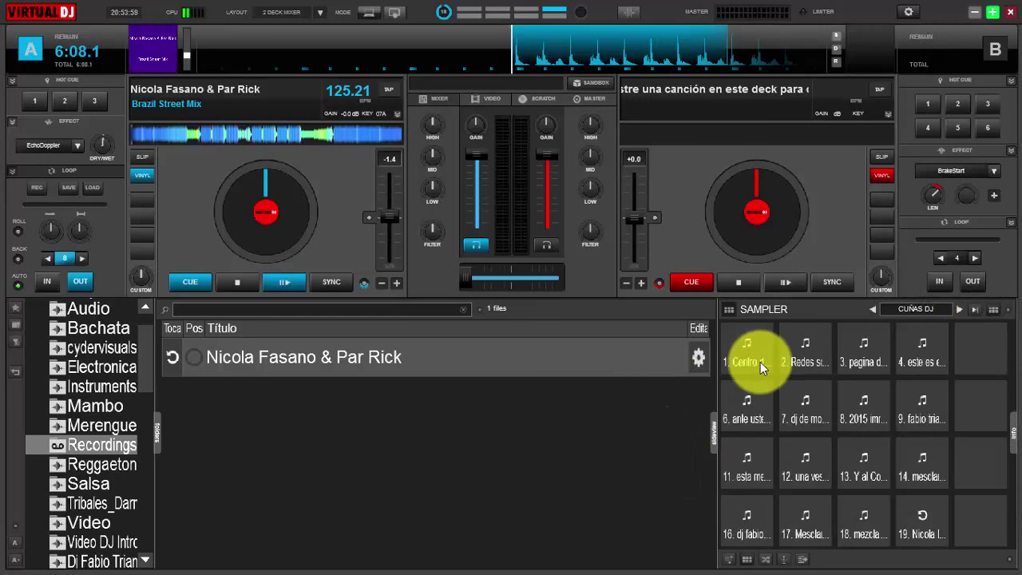